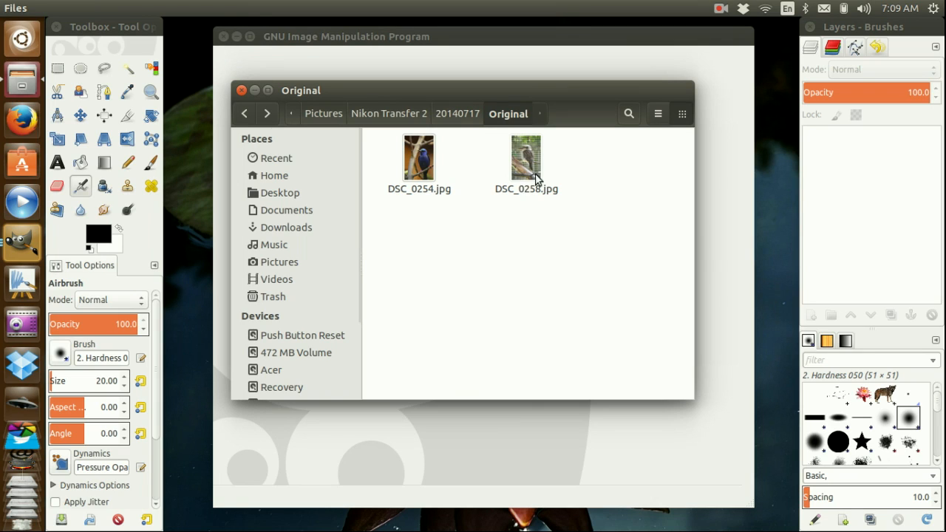
Preview DSC_0258.jpg, then open it in GIMP and rotate it into the standard orientation.
double_click(534, 172)
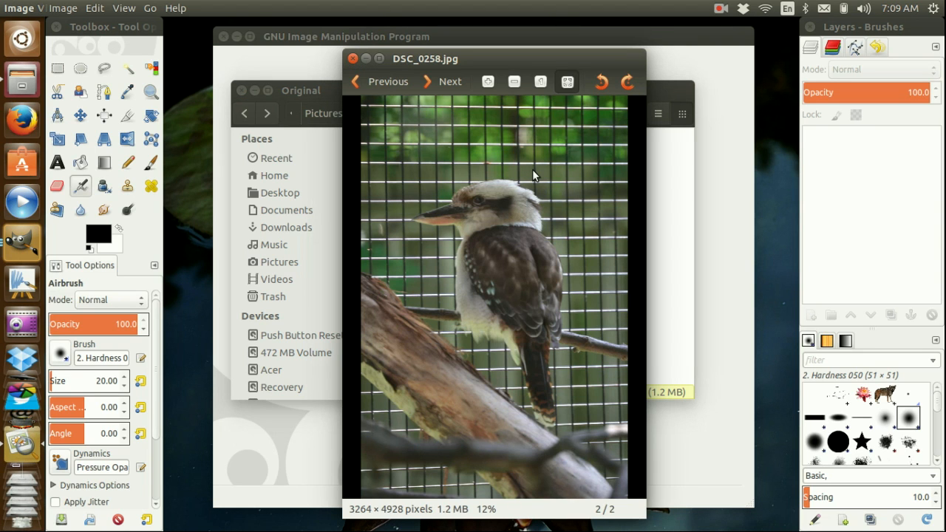
left_click(353, 58)
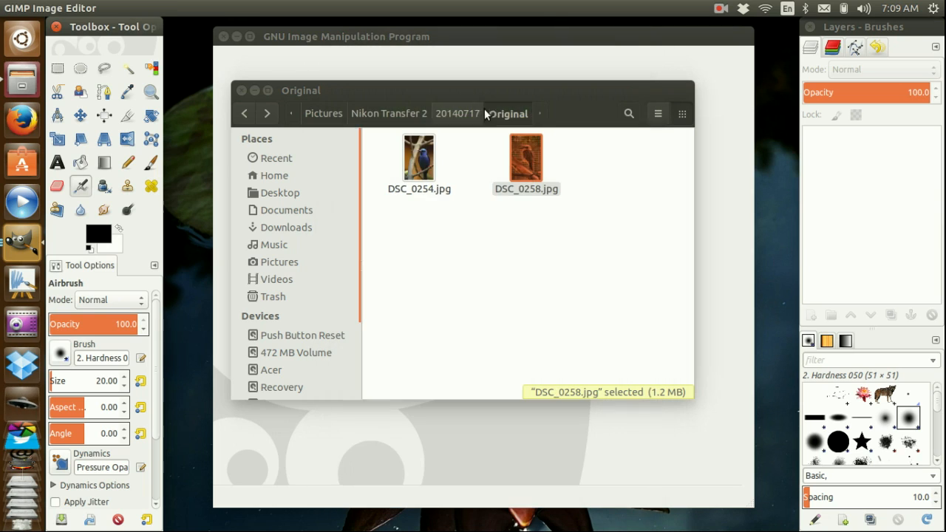
left_click_drag(537, 87, 541, 147)
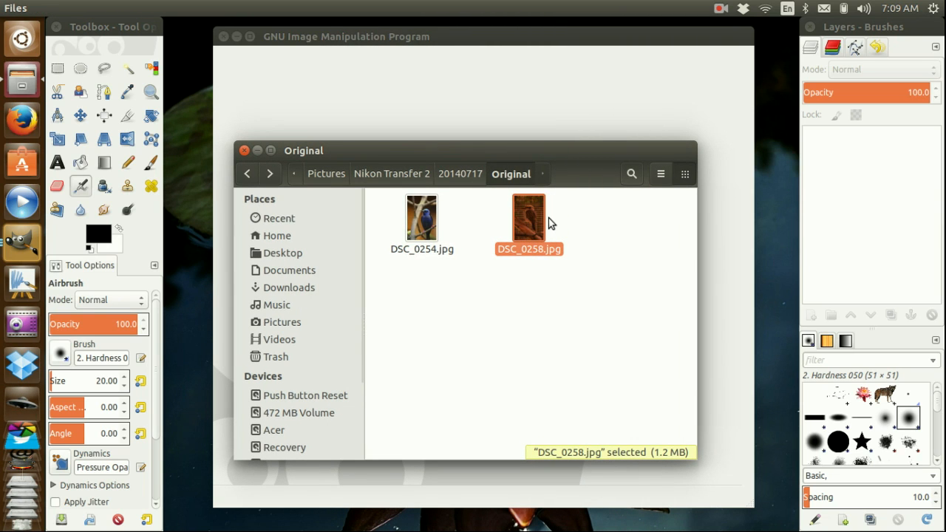
left_click_drag(532, 221, 495, 87)
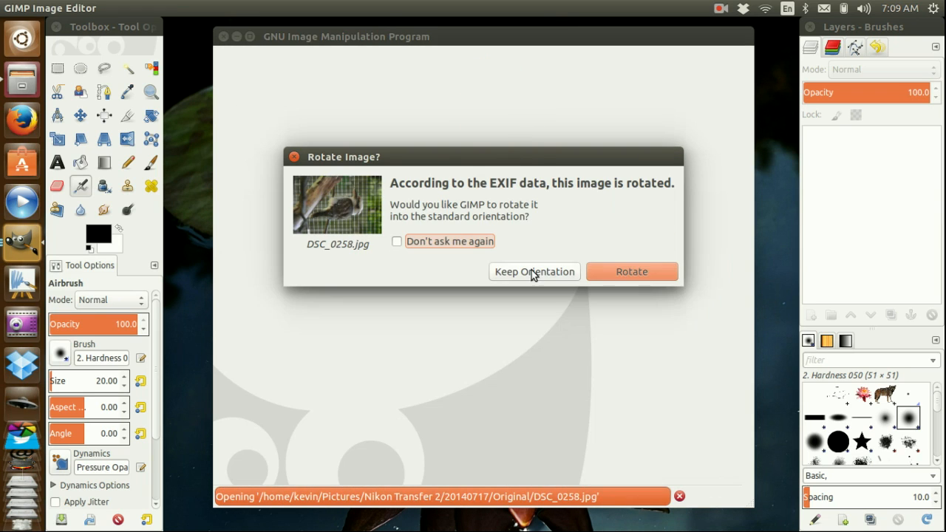
left_click(632, 272)
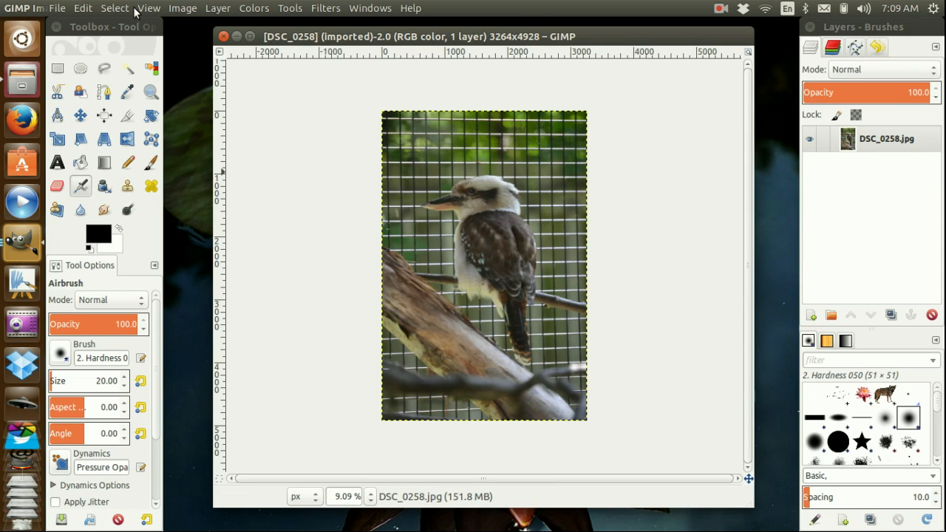
Duplicate the DSC_0258 image and close the window of the imported original.
left_click(179, 9)
left_click(192, 27)
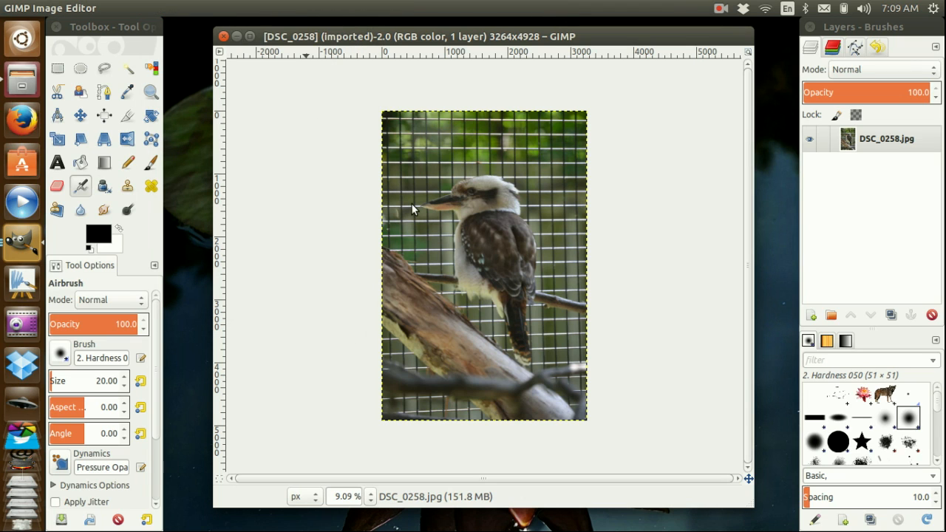
left_click_drag(790, 166, 314, 120)
left_click(257, 46)
left_click(236, 36)
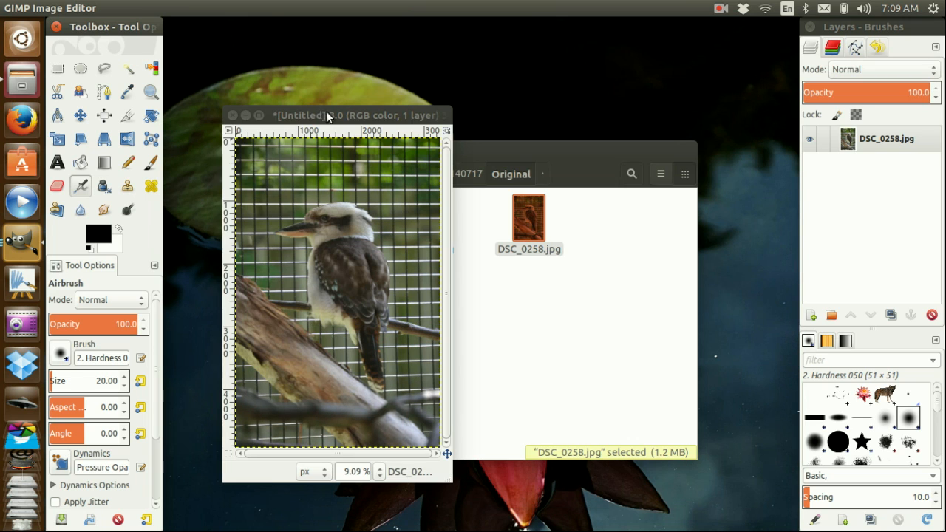
Enlarge the duplicate image's window, fit the image in it and shrink-wrap the window around the photo.
left_click_drag(337, 118, 281, 25)
mouse_move(387, 388)
left_mouse_down()
mouse_move(585, 476)
mouse_move(467, 450)
mouse_move(392, 399)
left_mouse_up()
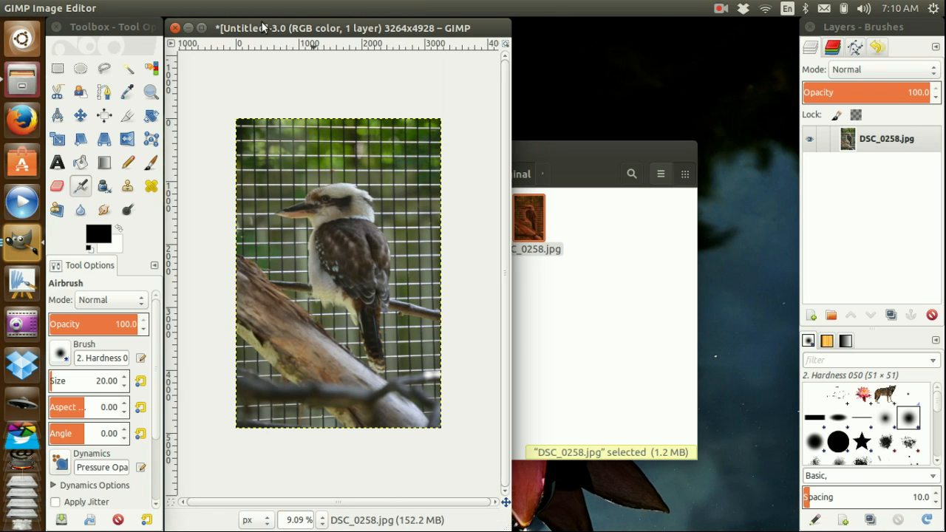
mouse_move(184, 10)
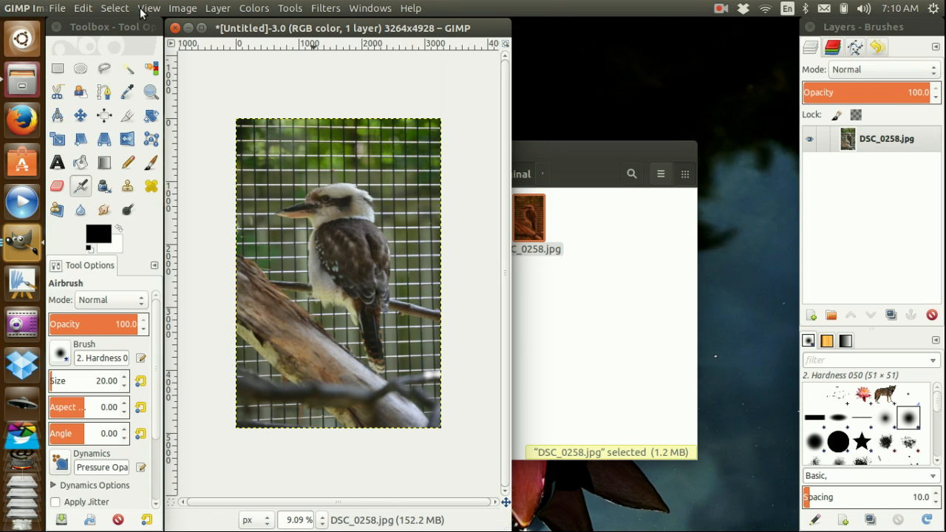
left_click(149, 8)
mouse_move(249, 57)
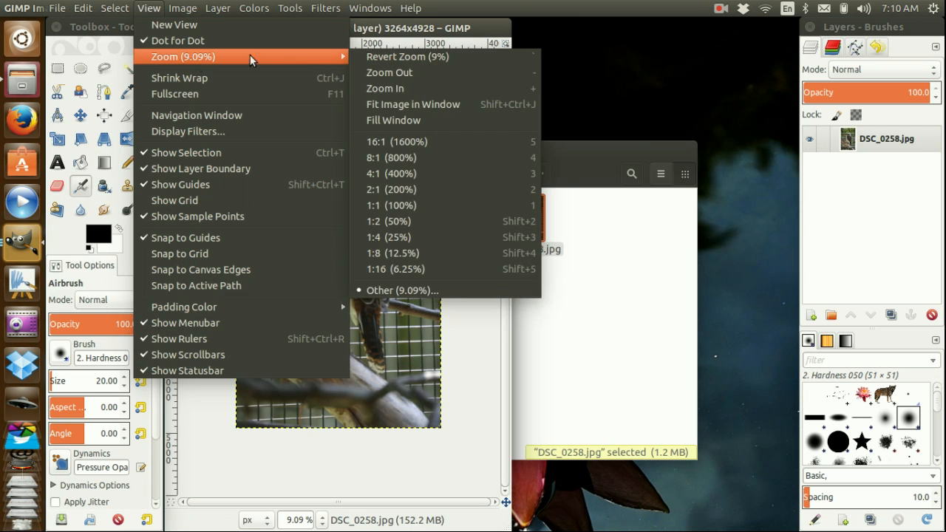
left_click(468, 104)
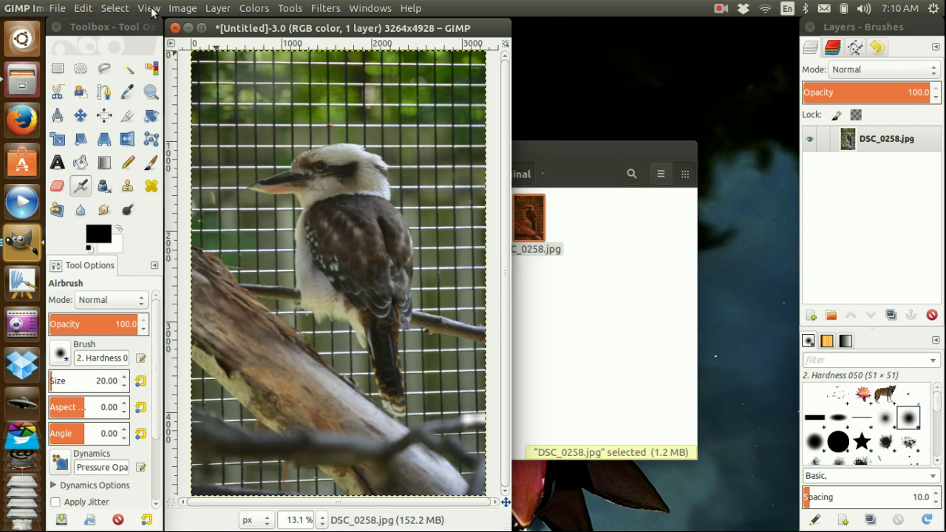
left_click(149, 8)
left_click(183, 77)
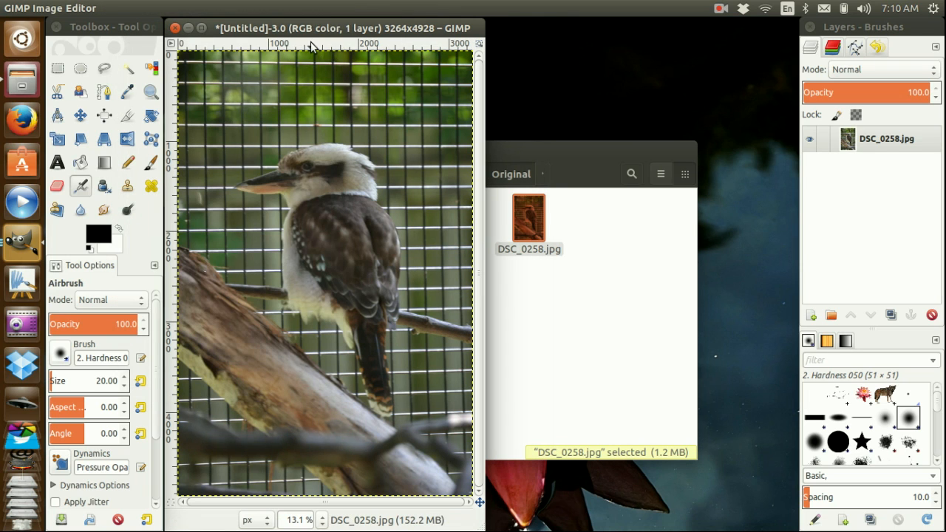
Close the file browser window and move the image window midway between the toolbox and the layers dock.
left_click(631, 144)
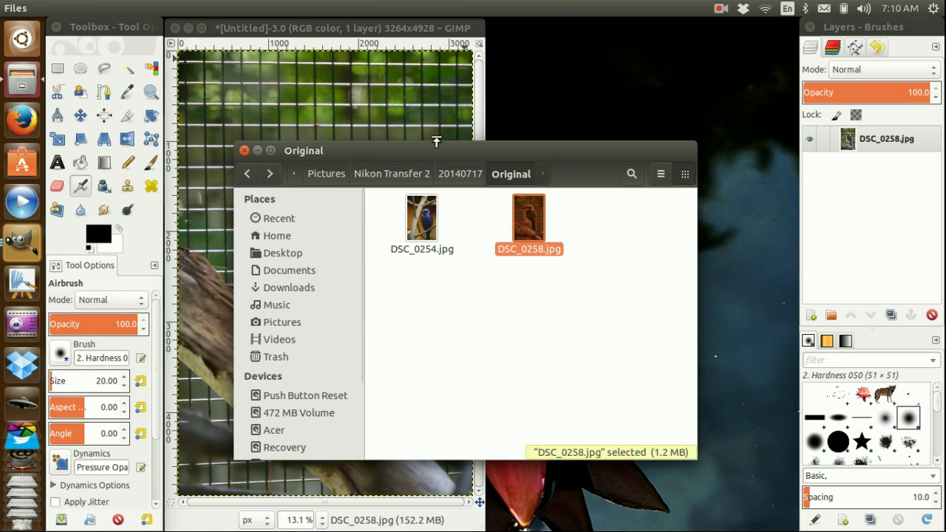
left_click(244, 150)
left_click_drag(351, 29, 513, 29)
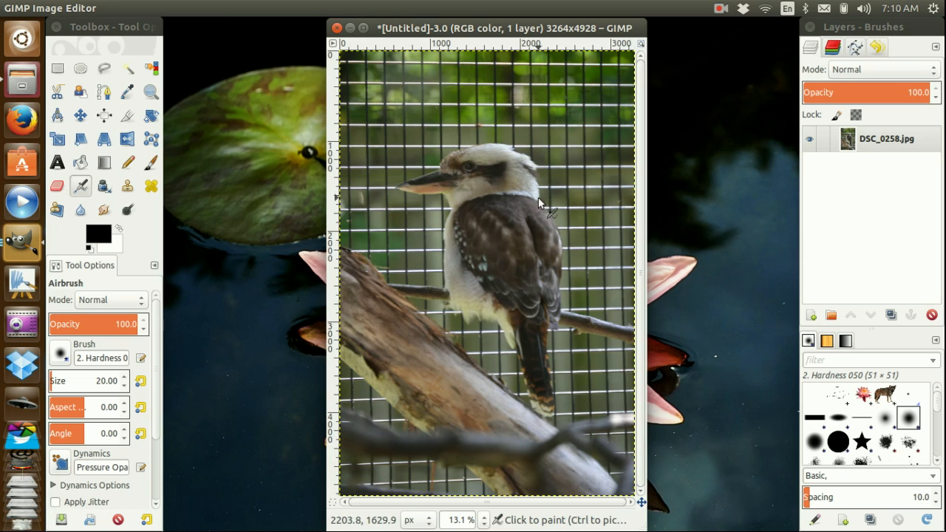
Duplicate the photo layer and rename the lower layer as Original.
left_click(891, 316)
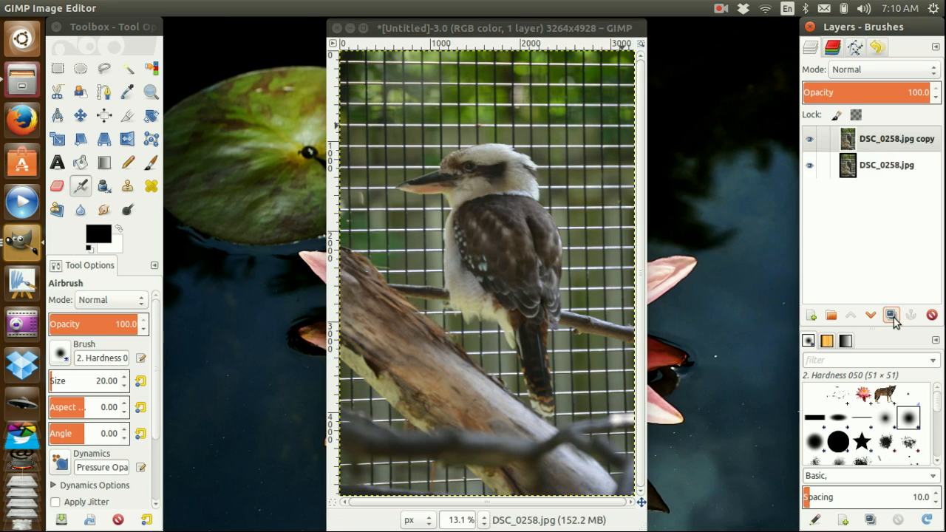
double_click(893, 166)
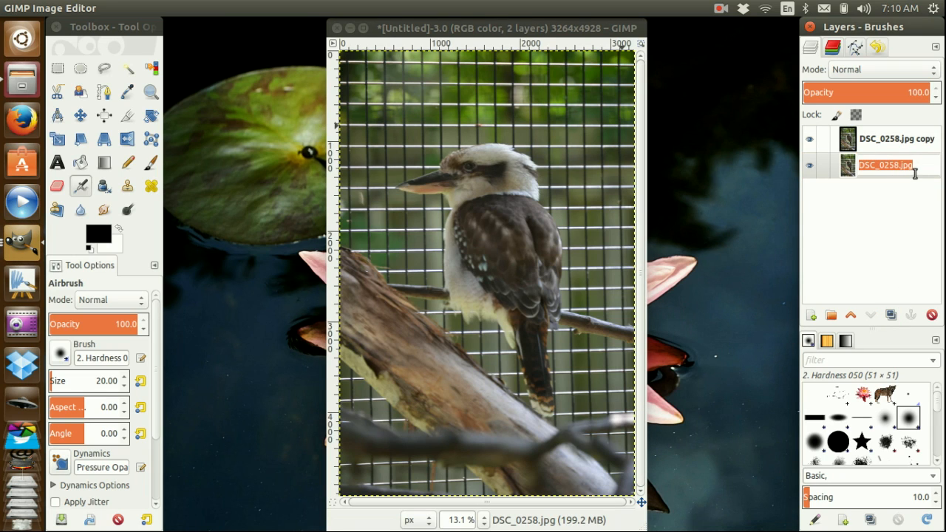
type("Ori")
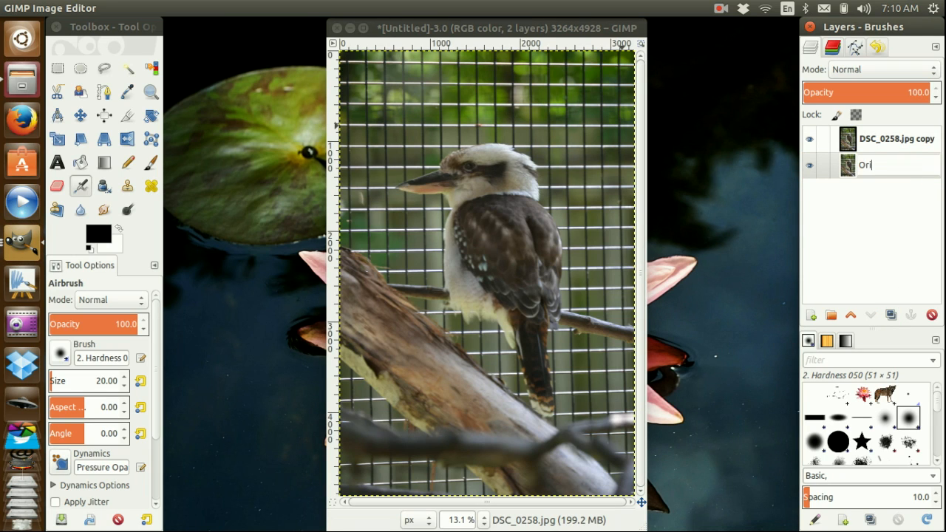
key("Return")
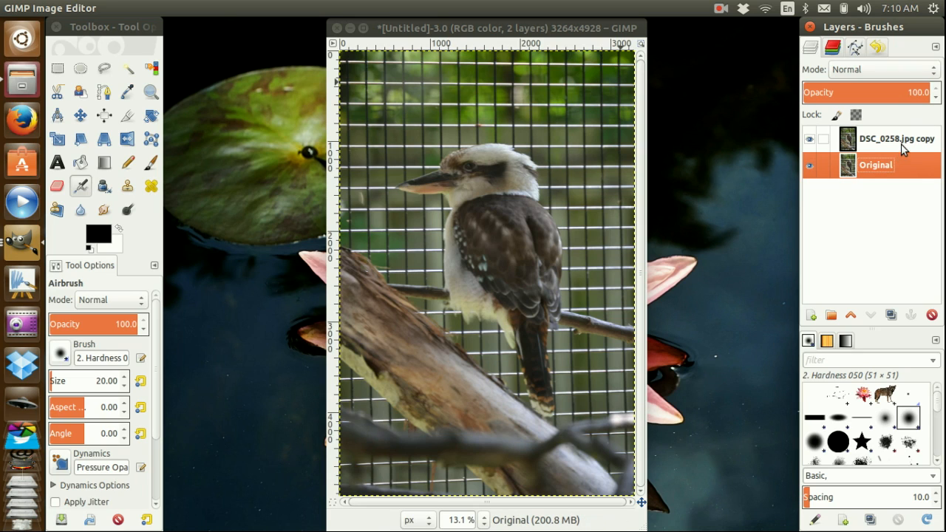
Rename the duplicated upper layer as Curves.
double_click(901, 140)
type("Cu")
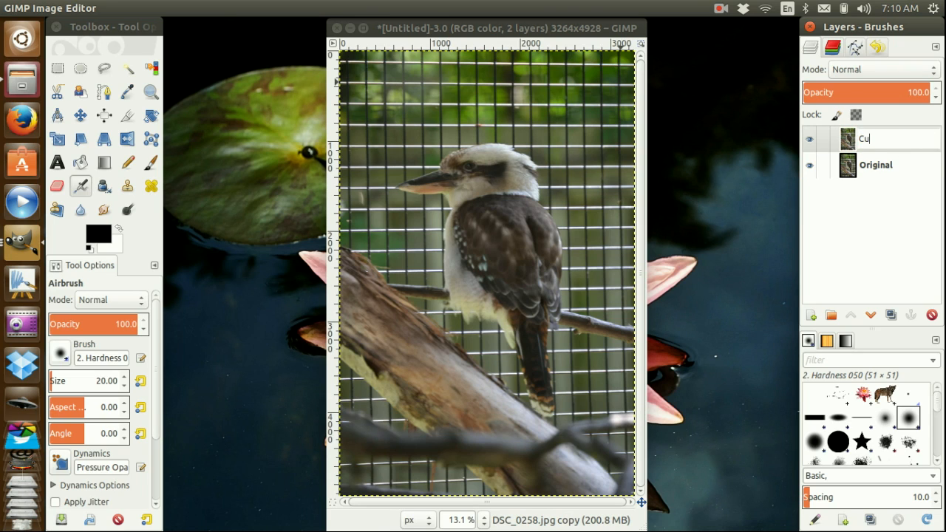
type("rves")
key("Return")
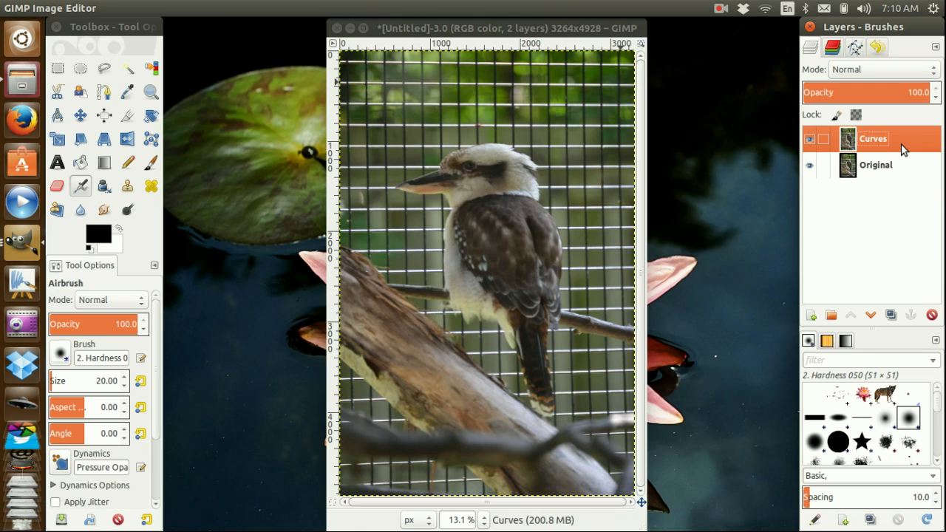
Start a Curves adjustment on the Curves layer, moving the black point to the histogram's start and the white point inward and slightly down.
left_click(443, 33)
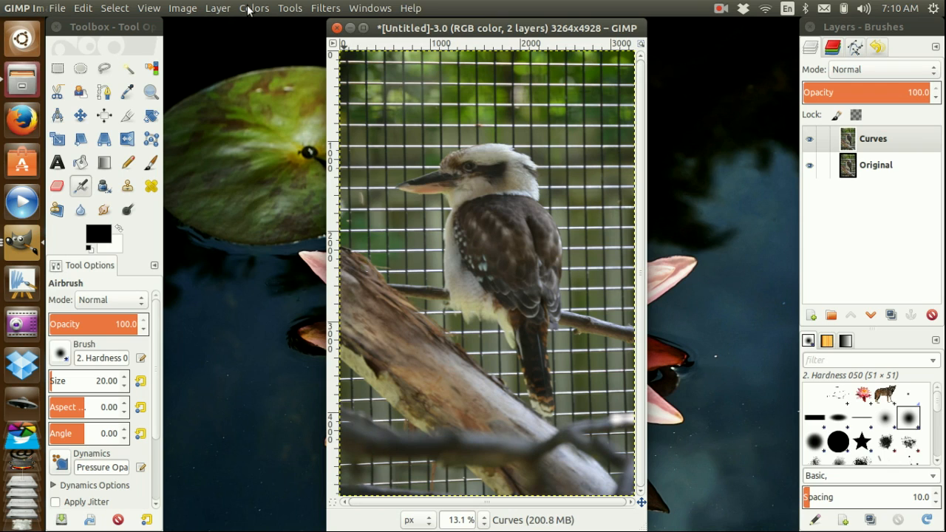
left_click(250, 8)
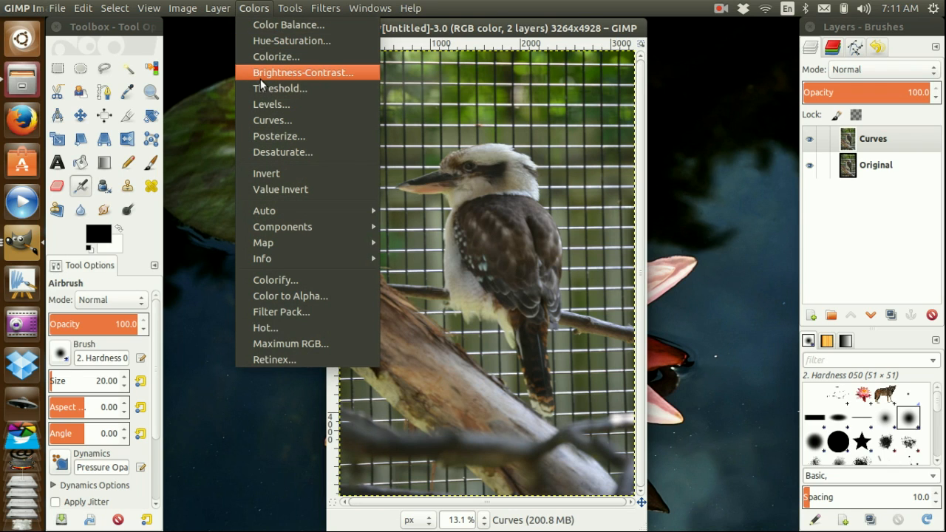
left_click(270, 122)
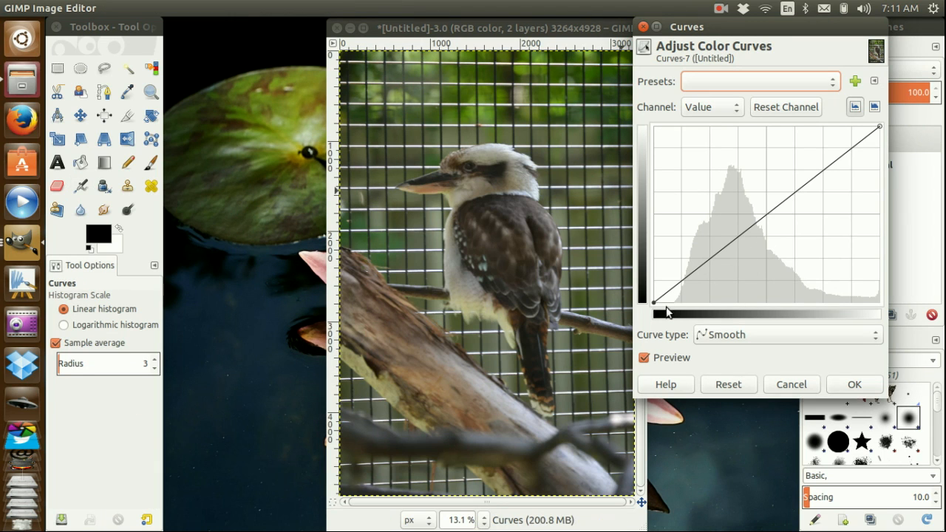
left_click_drag(655, 303, 677, 304)
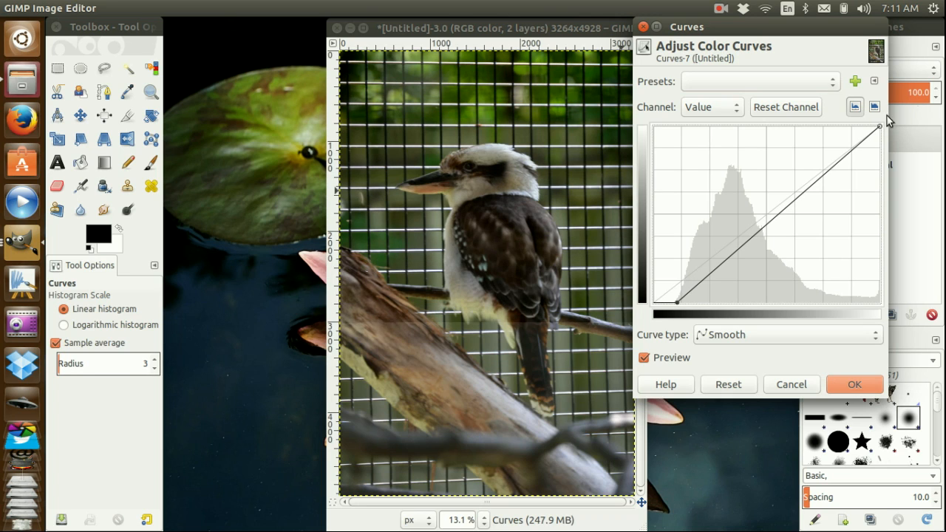
left_click_drag(878, 126, 857, 135)
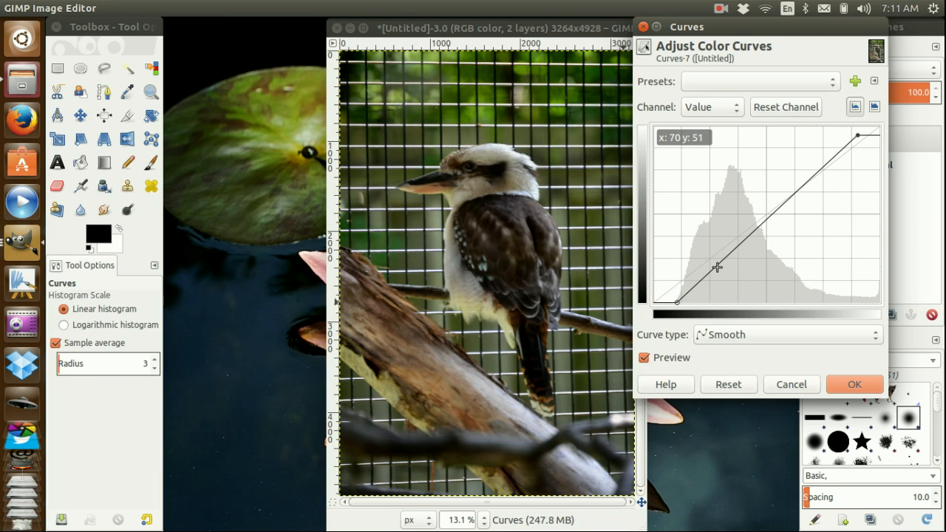
Add value curve points that darken the shadows at about x 51, y 25 and lift the midtones and highlights, and apply the curve.
left_click_drag(717, 267, 712, 267)
mouse_move(803, 181)
left_mouse_down()
mouse_move(830, 155)
mouse_move(800, 178)
left_mouse_up()
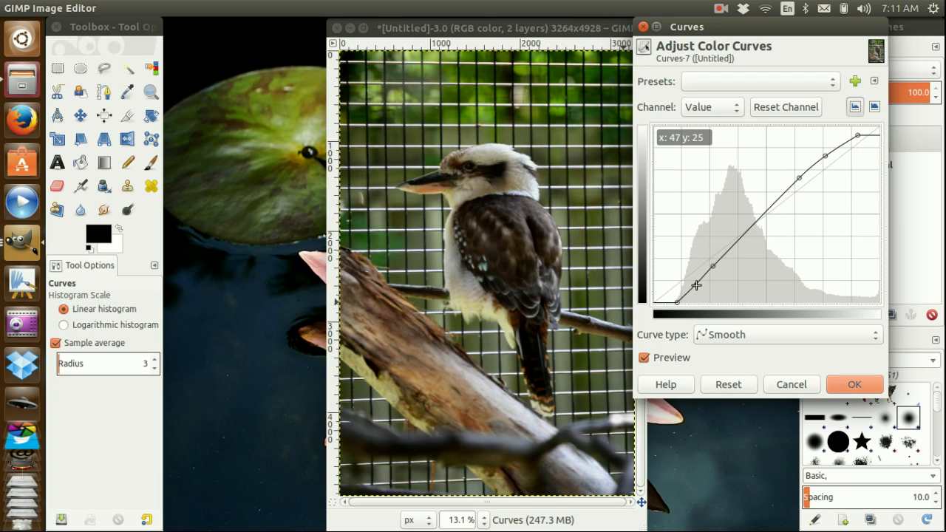
left_click_drag(695, 285, 699, 286)
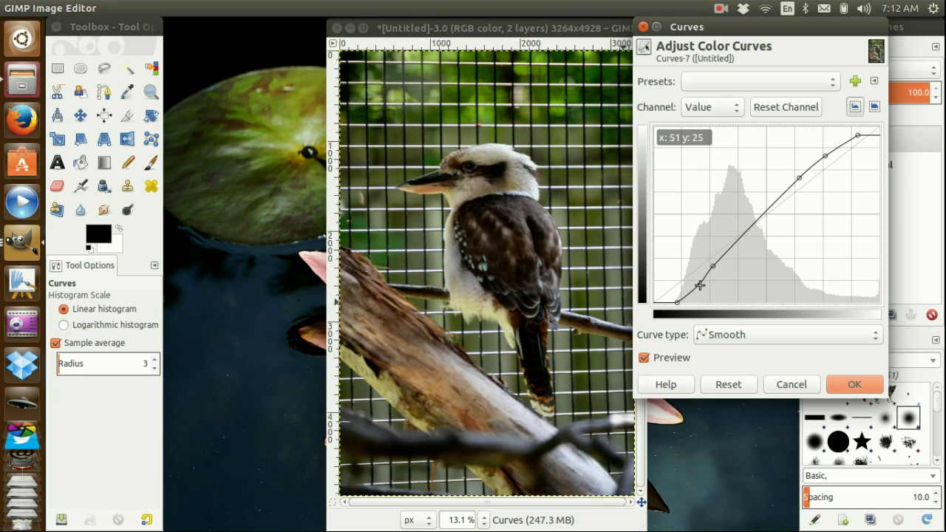
left_click_drag(712, 265, 731, 243)
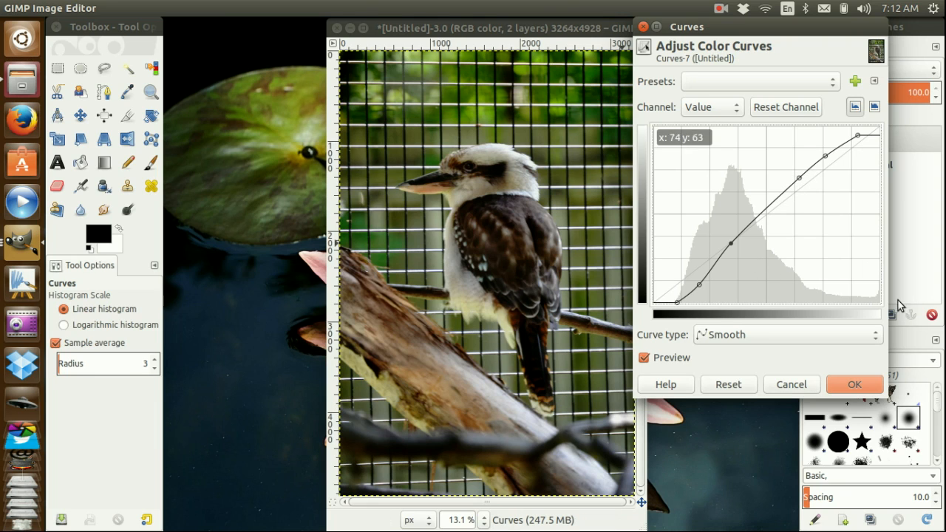
left_click(853, 385)
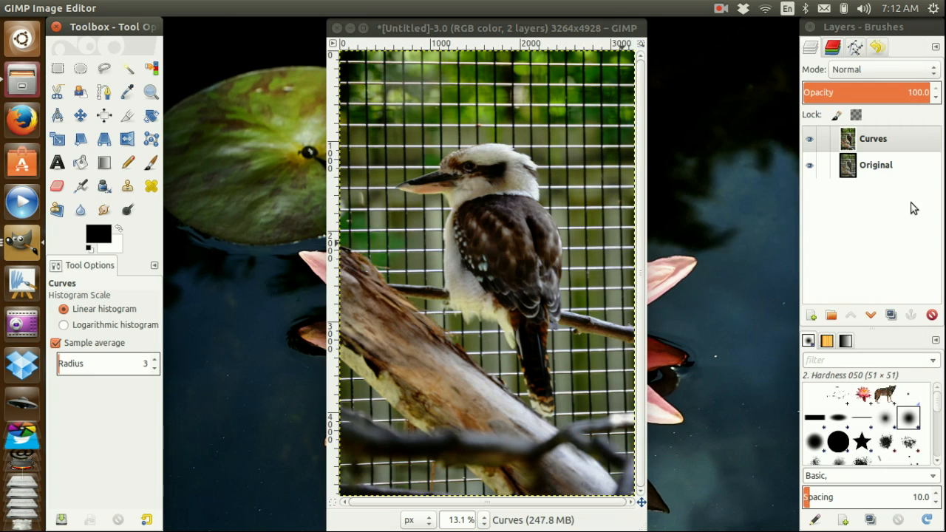
Compare the photo with and without the Curves layer, in full view and at 100% zoom around the kookaburra's eye.
left_click(809, 141)
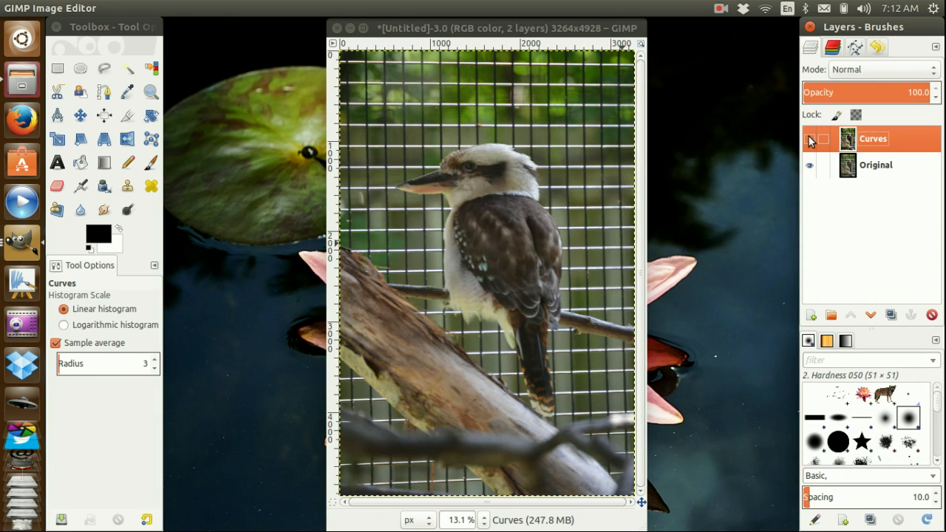
left_click(808, 140)
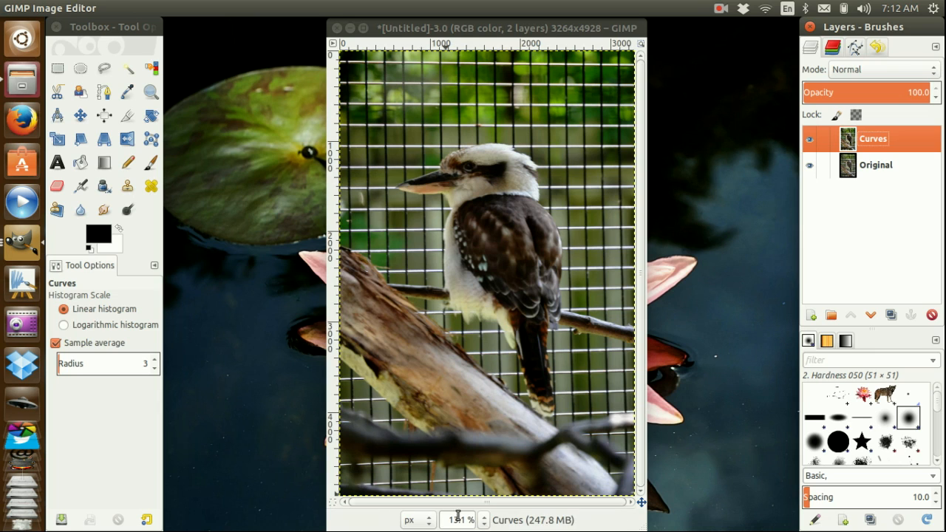
left_click(457, 517)
type("10")
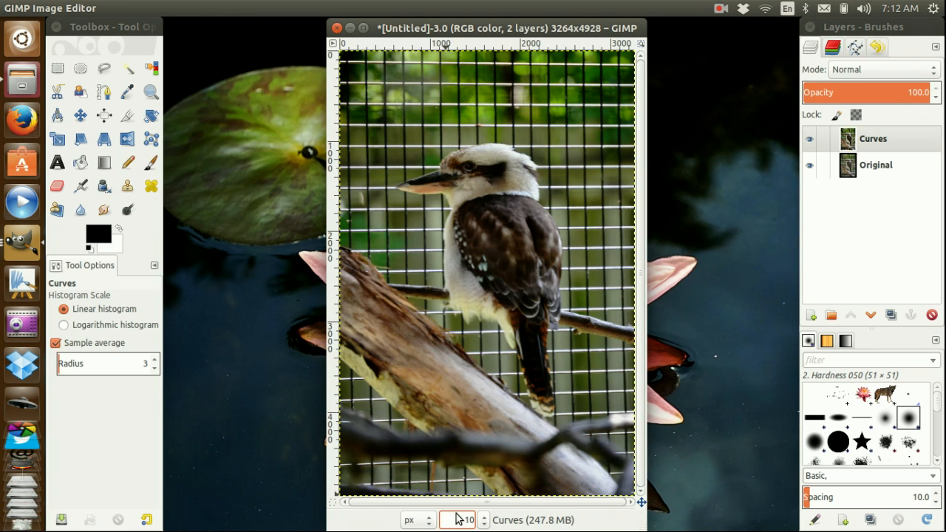
type("0")
key("Return")
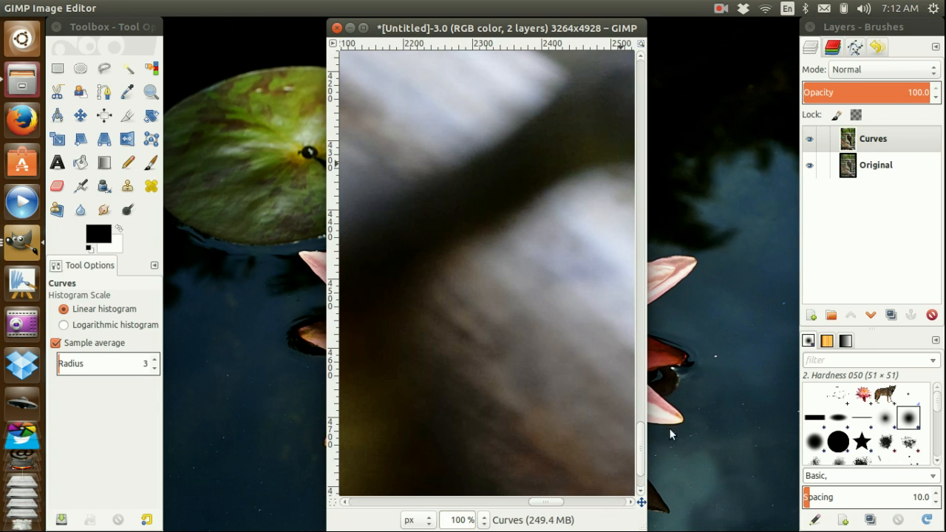
left_click_drag(642, 502, 628, 458)
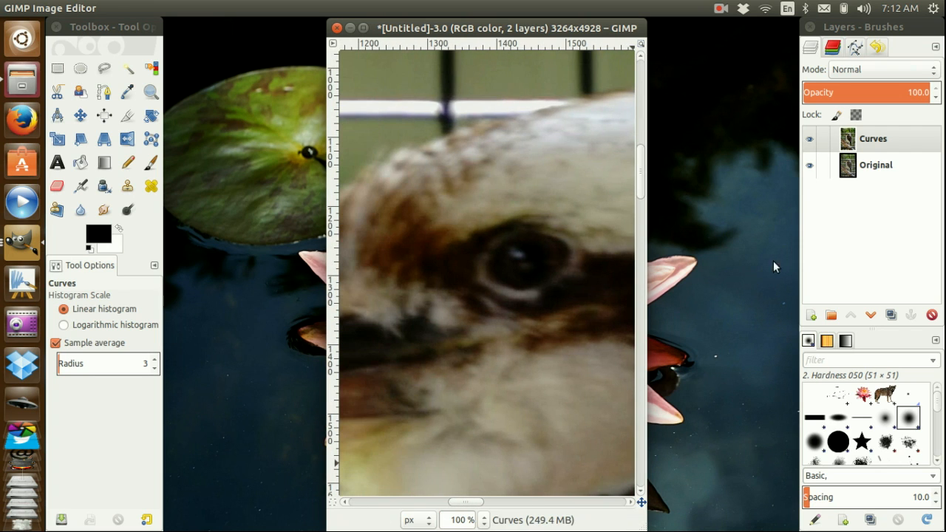
left_click(808, 140)
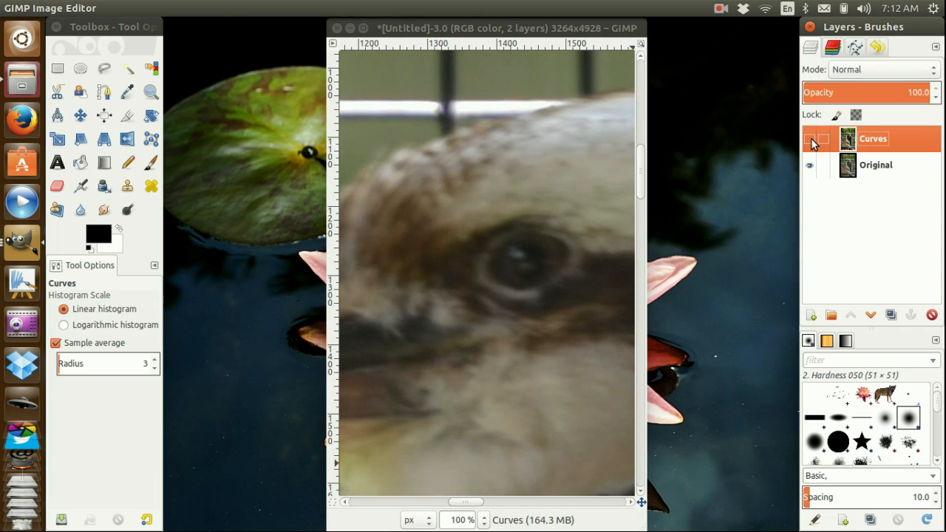
left_click(810, 138)
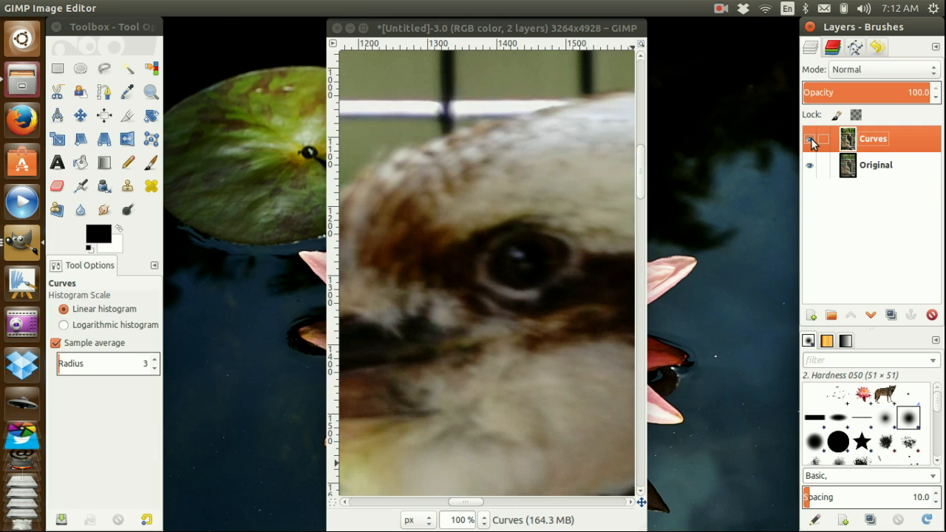
left_click(811, 139)
left_click(811, 138)
left_click(811, 138)
left_click(811, 138)
left_click_drag(641, 502, 644, 489)
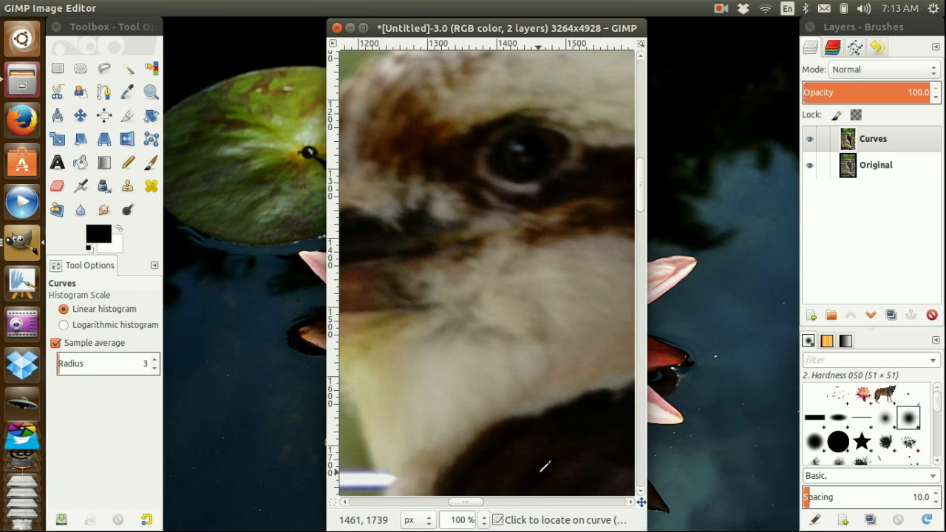
Duplicate the Curves layer and rename the copy as Selctive Blur.
left_click(890, 315)
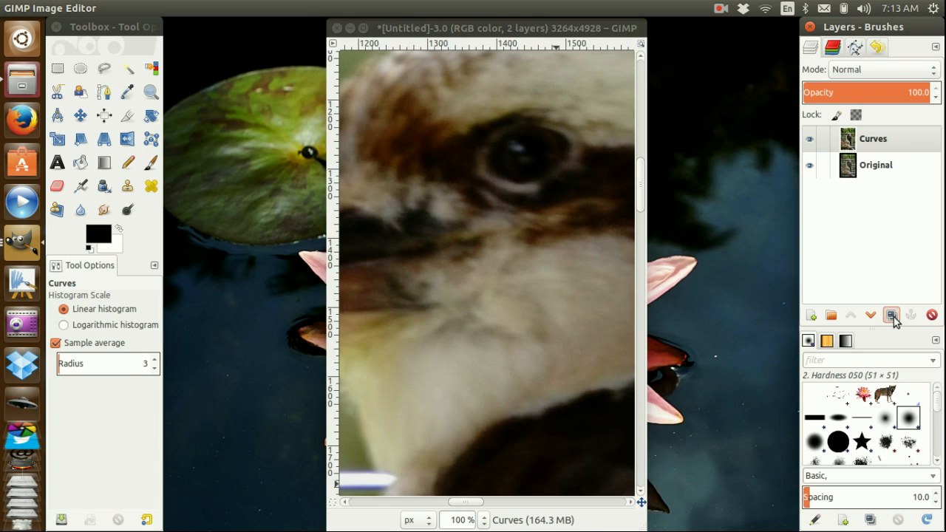
double_click(879, 140)
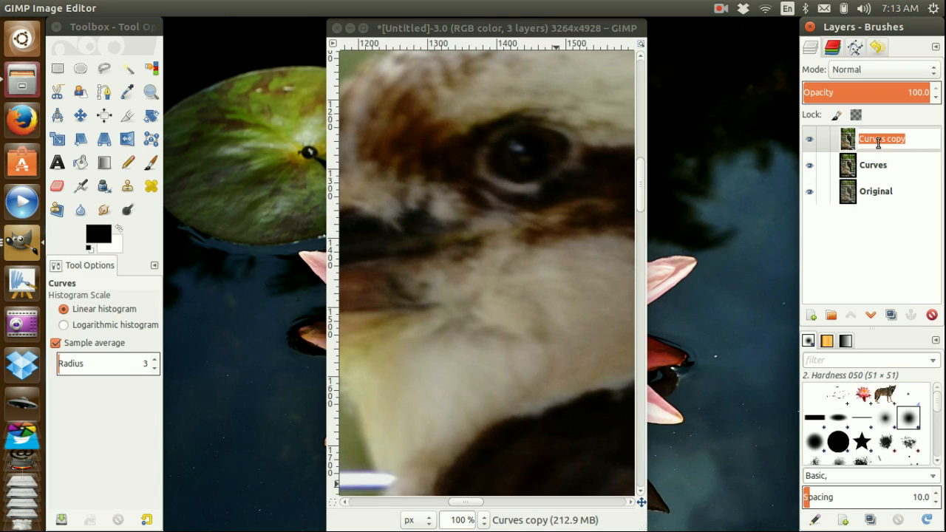
type("Selctive Blu")
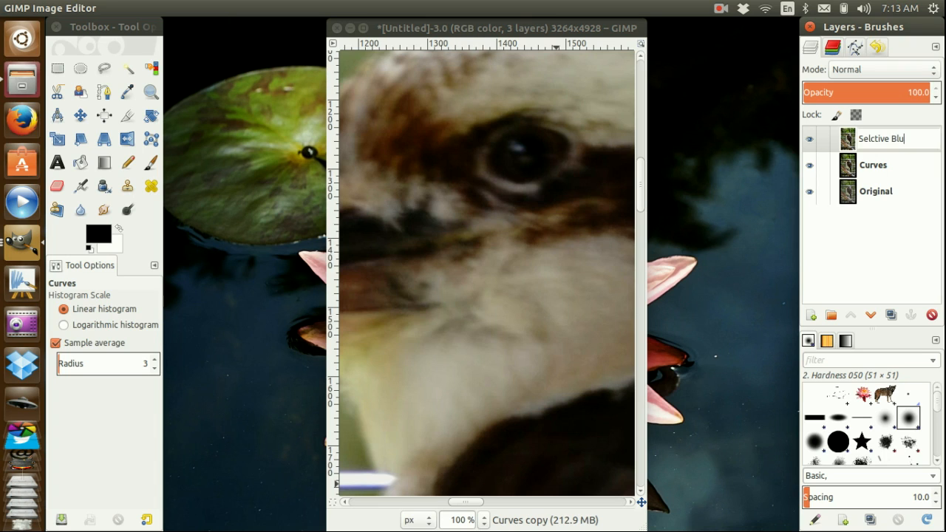
key("Return")
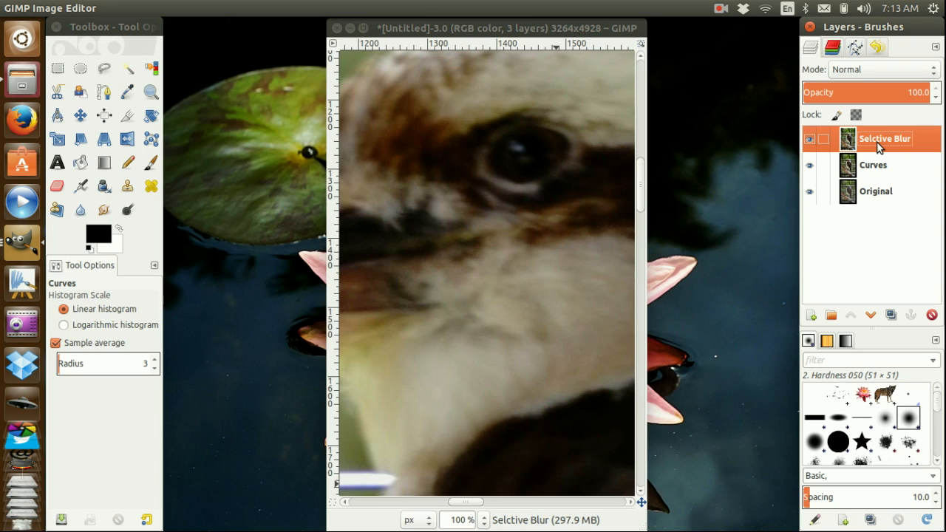
Start a Selective Gaussian Blur on the Selctive Blur layer and preview the cage background above the bird's head.
left_click(465, 33)
mouse_move(359, 11)
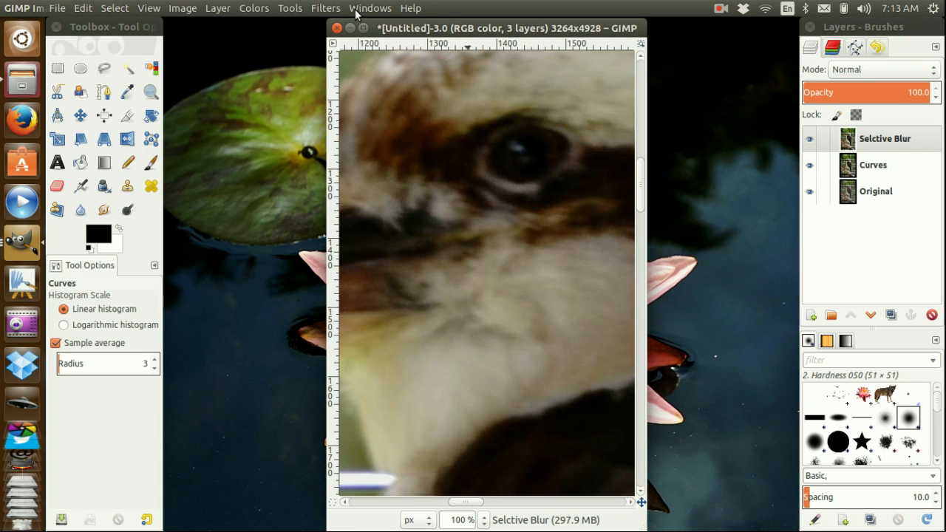
left_click(336, 9)
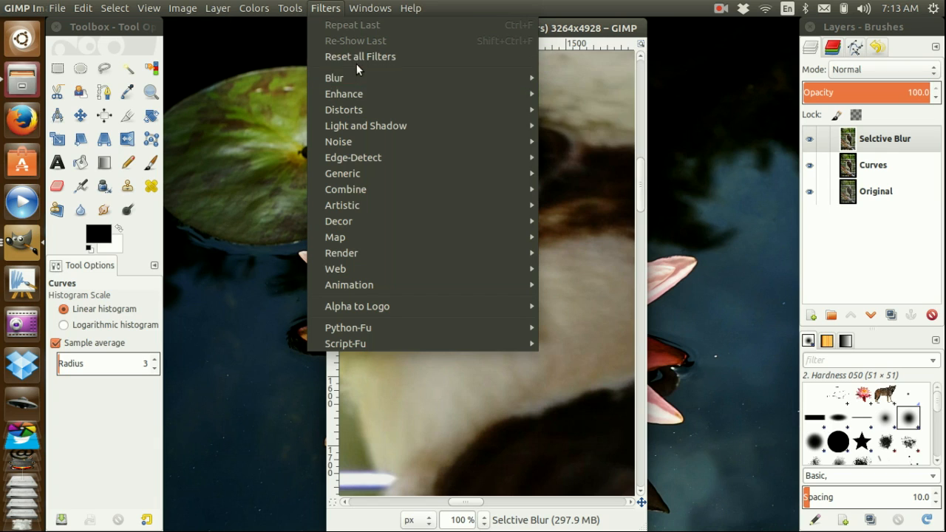
mouse_move(357, 76)
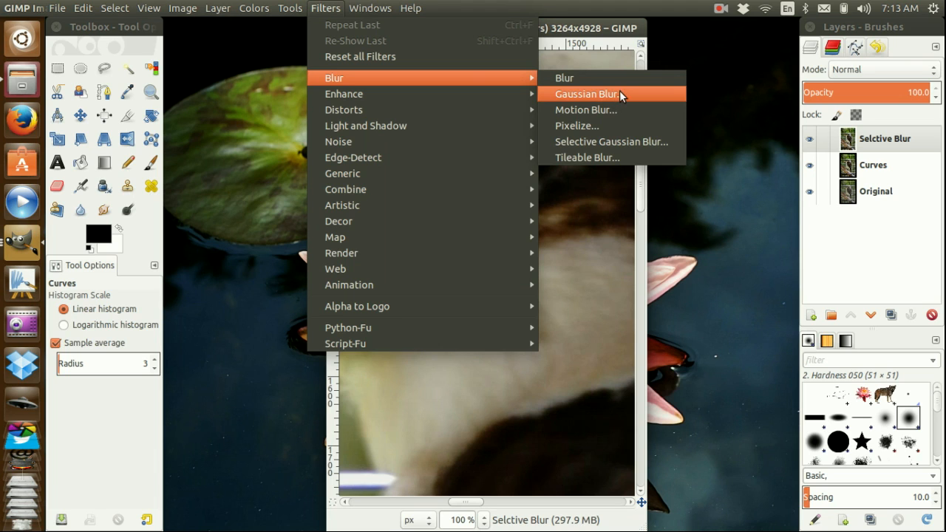
left_click(627, 142)
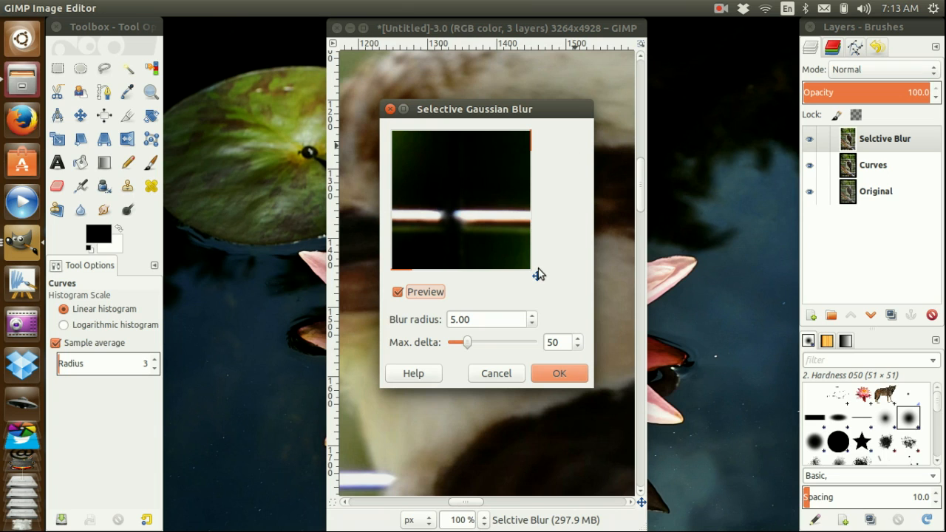
left_click_drag(539, 274, 560, 288)
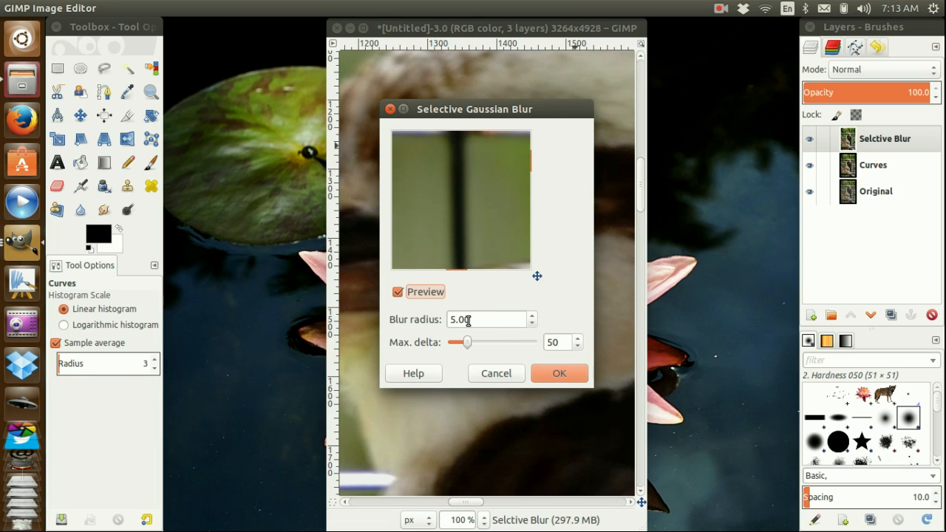
left_click_drag(512, 103, 669, 93)
left_click_drag(640, 502, 640, 482)
left_click_drag(656, 101, 650, 168)
Set the blur radius to 4.00 and the maximum delta to 50, and apply the Selective Gaussian Blur.
left_click(682, 380)
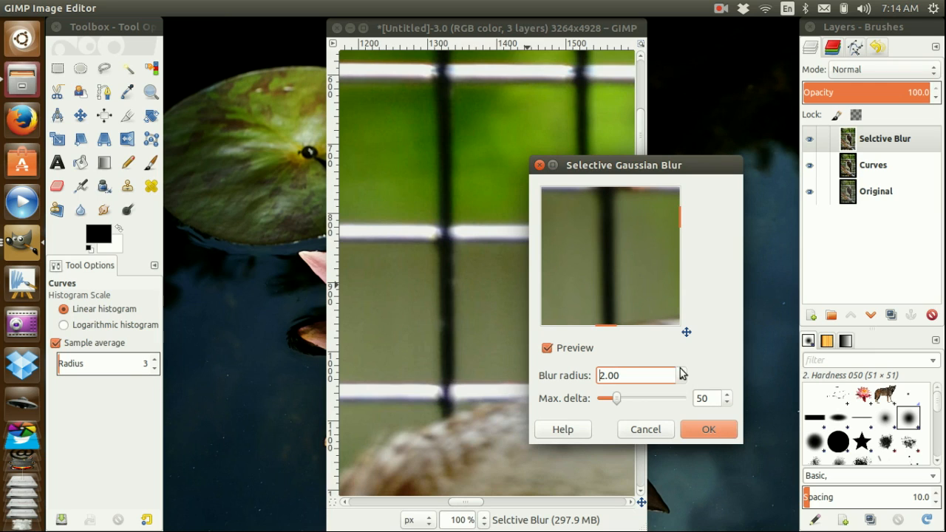
left_click(682, 371)
left_click(682, 371)
left_click(727, 395)
mouse_move(622, 404)
left_mouse_down()
mouse_move(685, 399)
mouse_move(620, 404)
left_mouse_up()
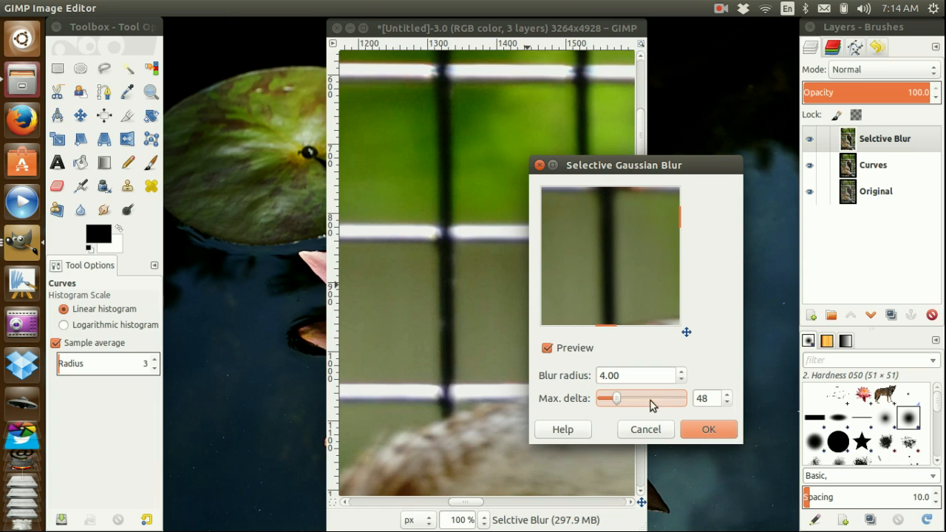
double_click(703, 399)
type("50")
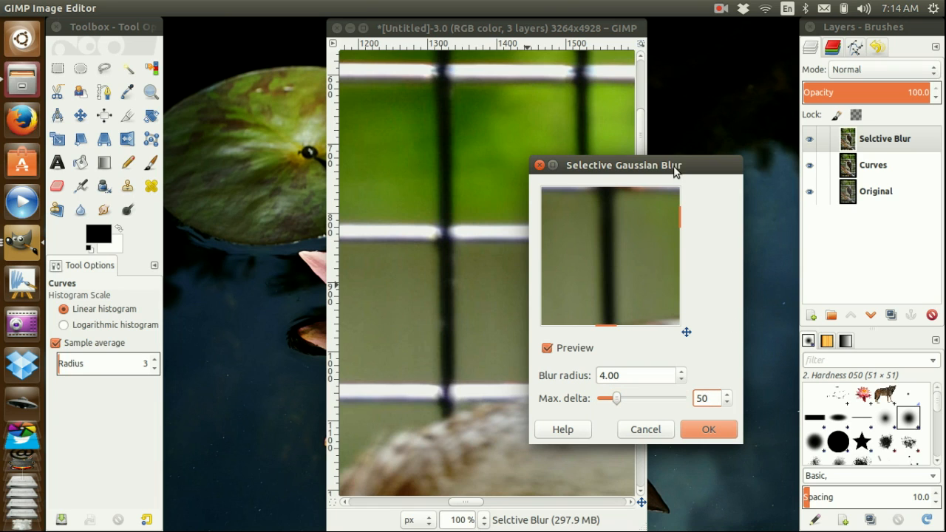
left_click_drag(674, 169, 659, 232)
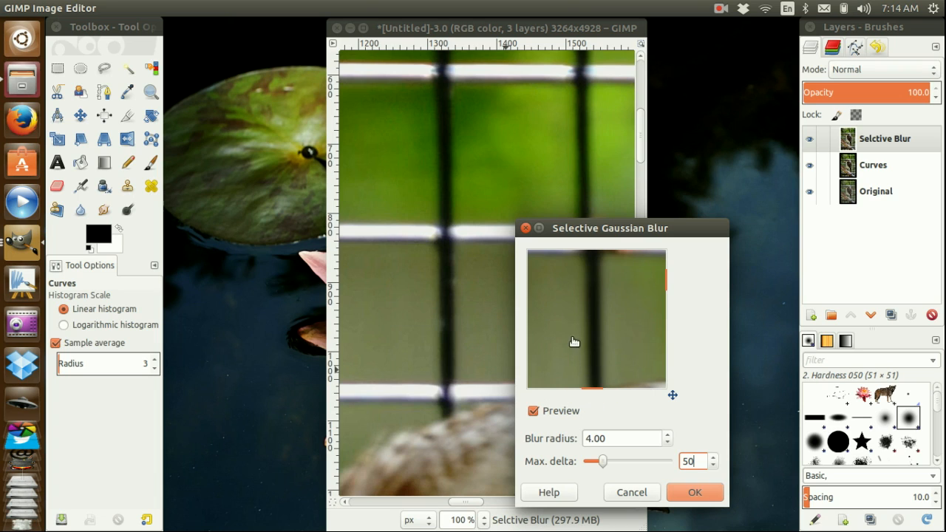
left_click(690, 494)
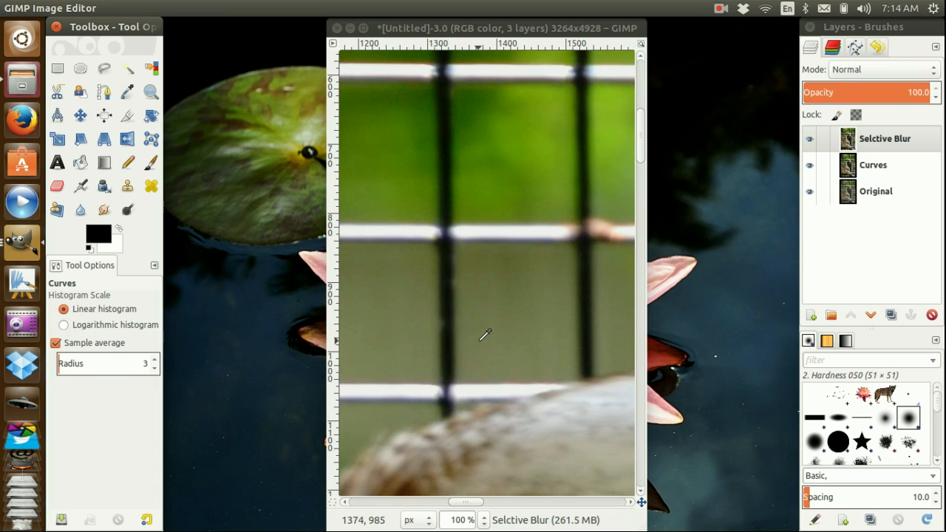
Compare the area around the kookaburra's eye with and without the Selctive Blur layer.
left_click_drag(640, 144, 642, 183)
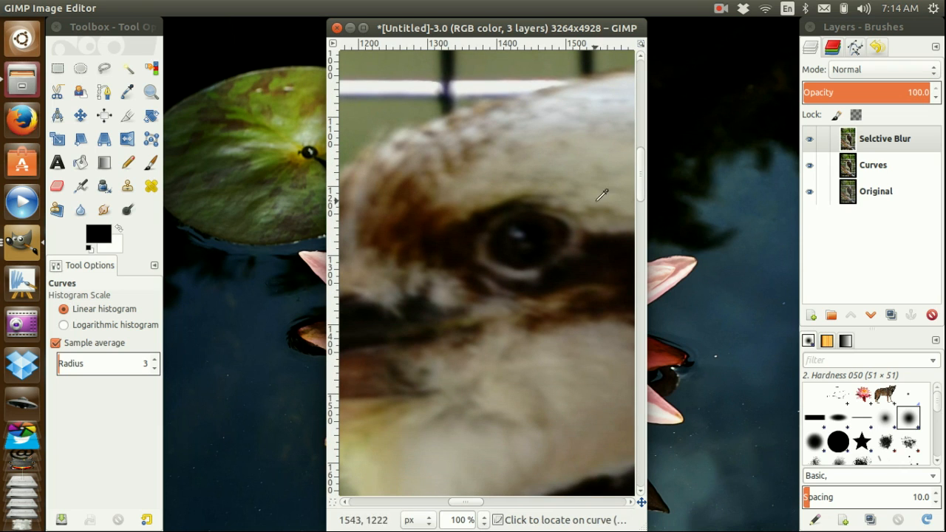
left_click(810, 140)
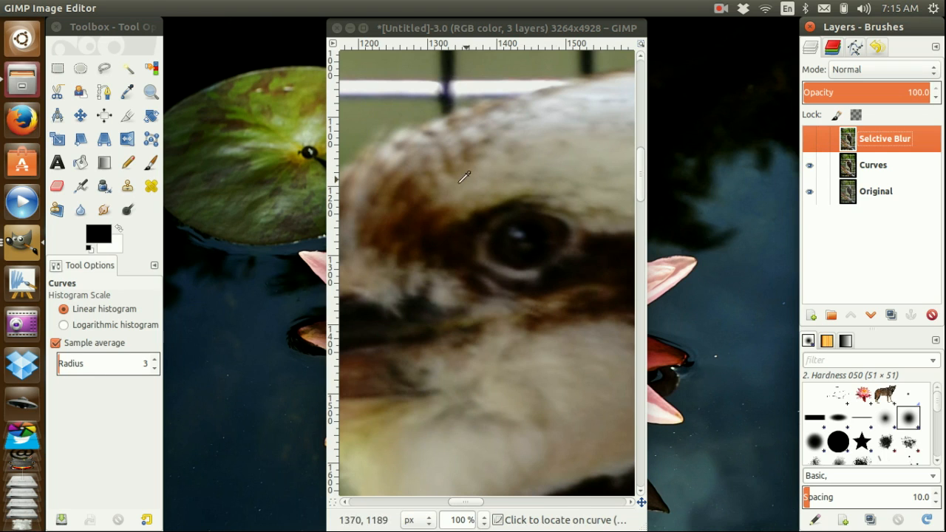
left_click(809, 140)
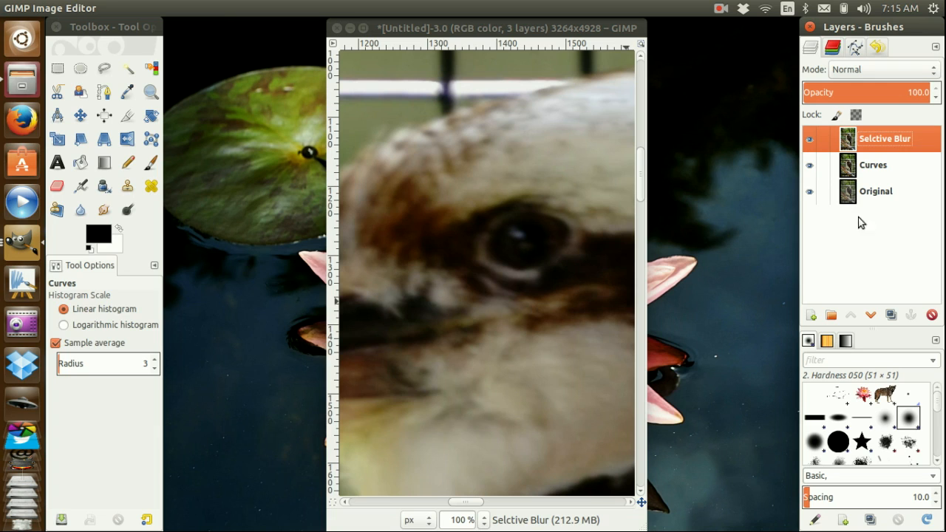
Duplicate the Selctive Blur layer and rename the copy as Unsharp Mask.
left_click(890, 317)
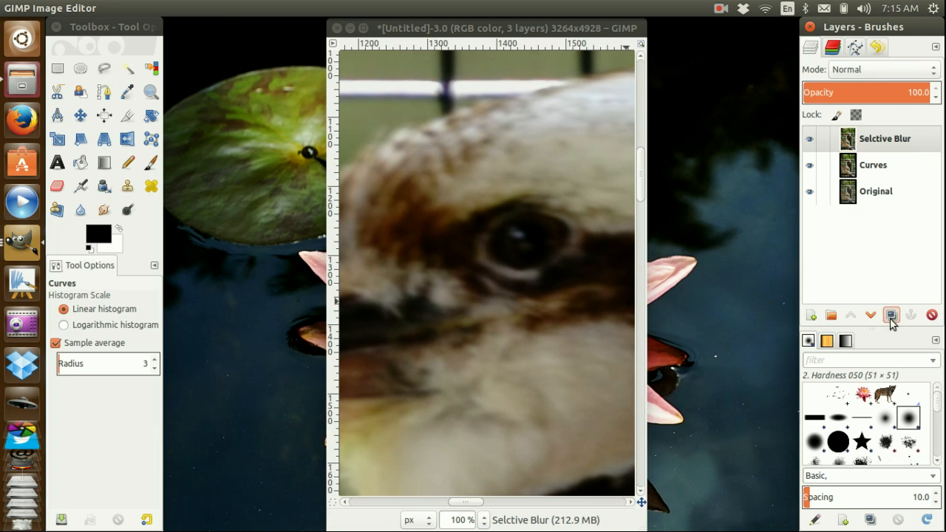
double_click(883, 138)
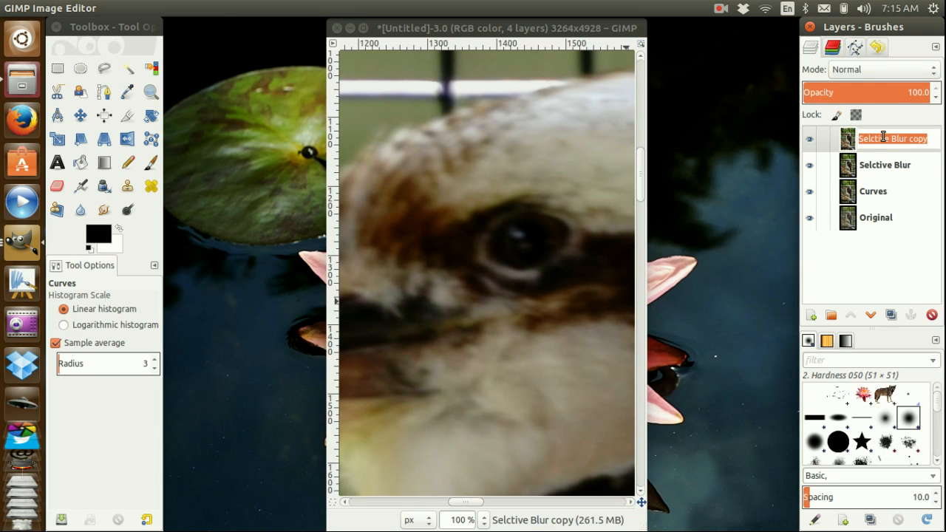
type("Unsharp Mask")
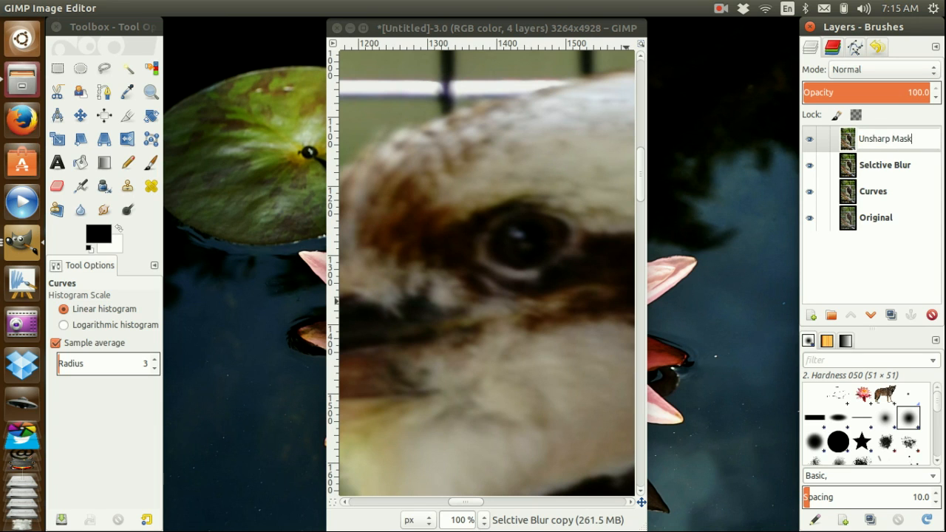
key("Return")
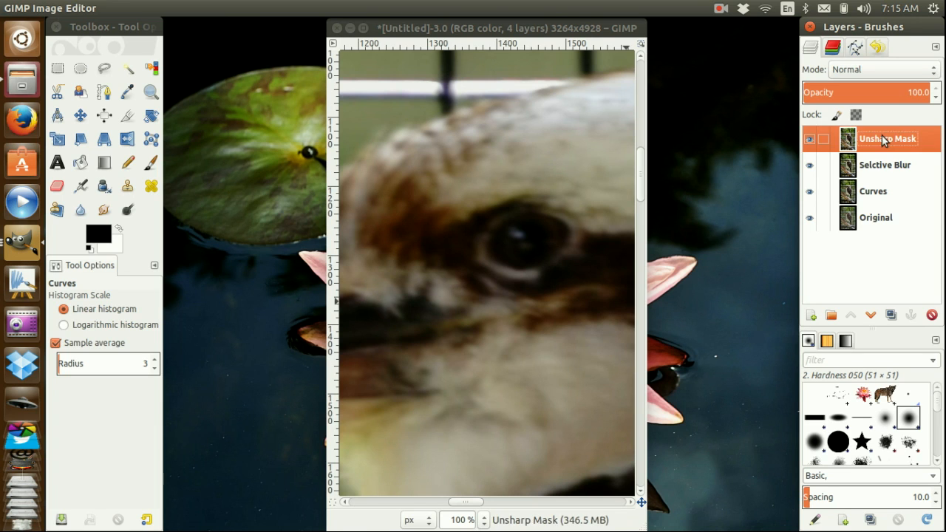
Decompose the Unsharp Mask layer into separate layers using the HSV color model.
left_click_drag(638, 139, 634, 170)
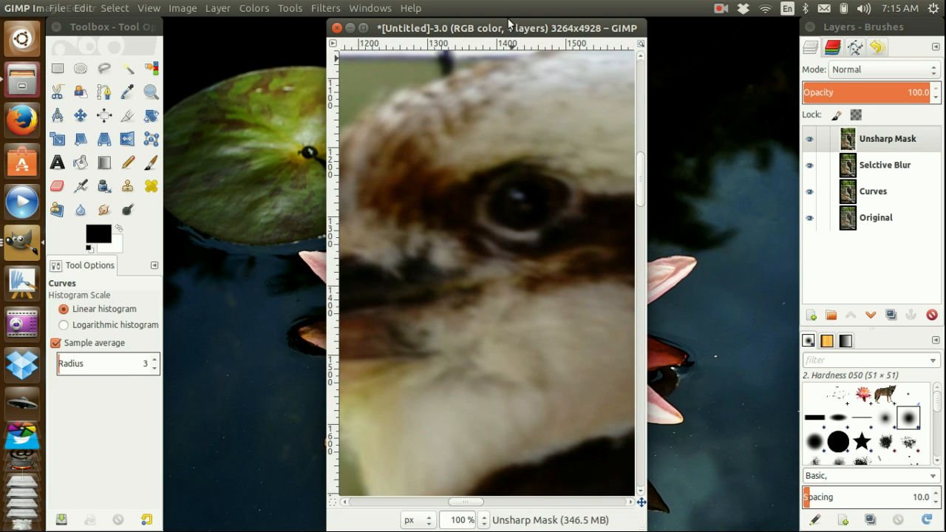
left_click(148, 9)
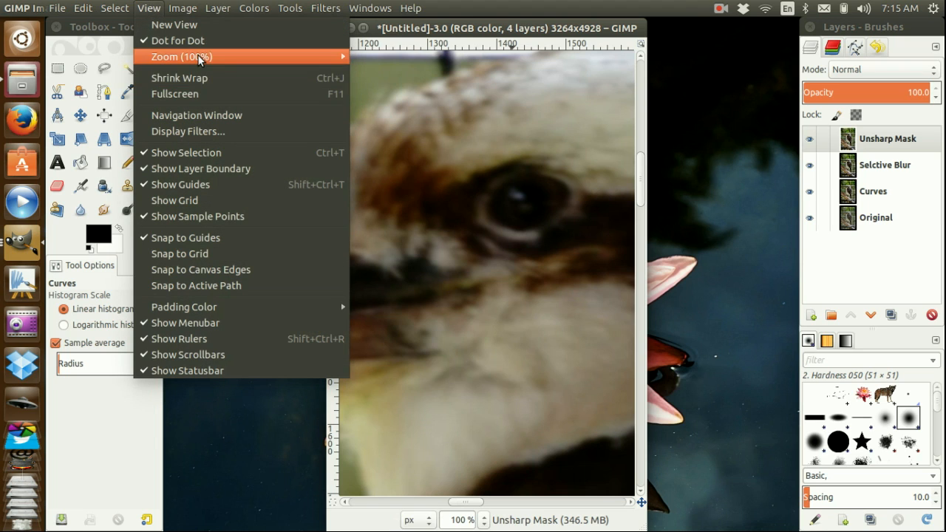
mouse_move(194, 56)
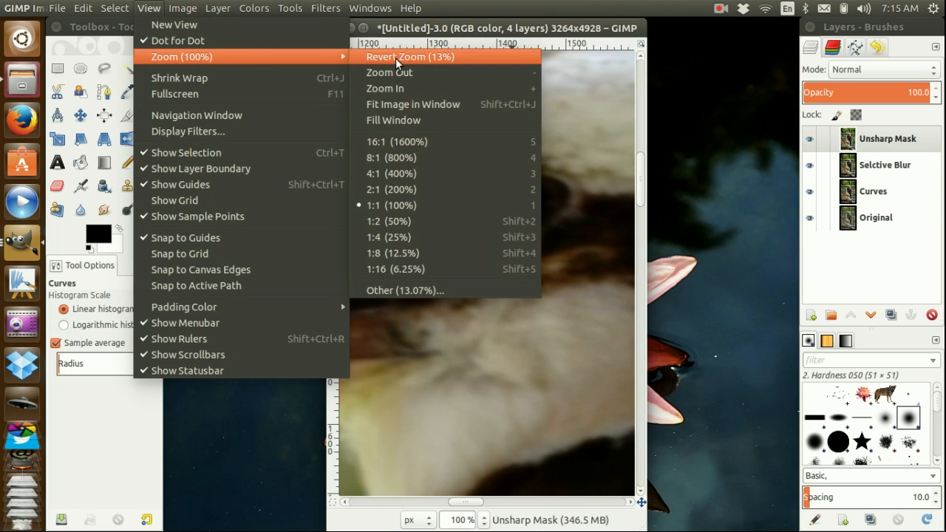
left_click(424, 102)
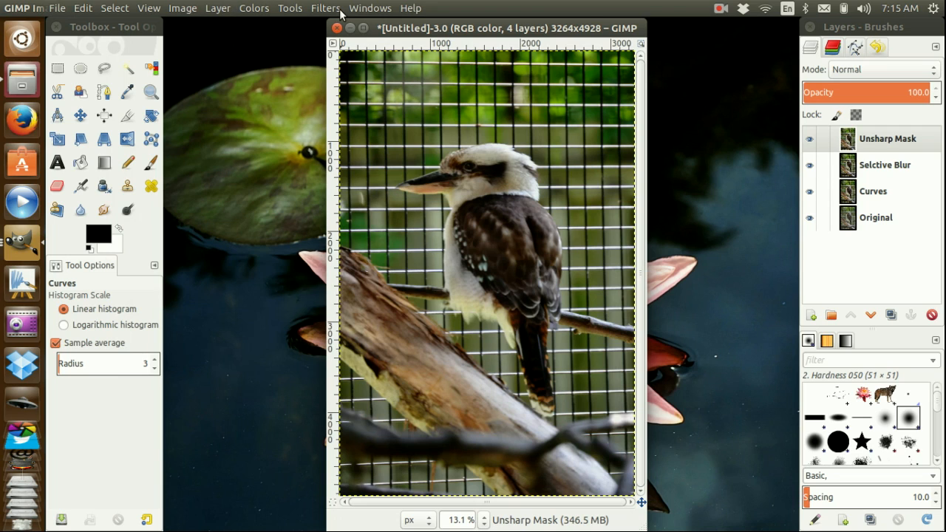
left_click(268, 9)
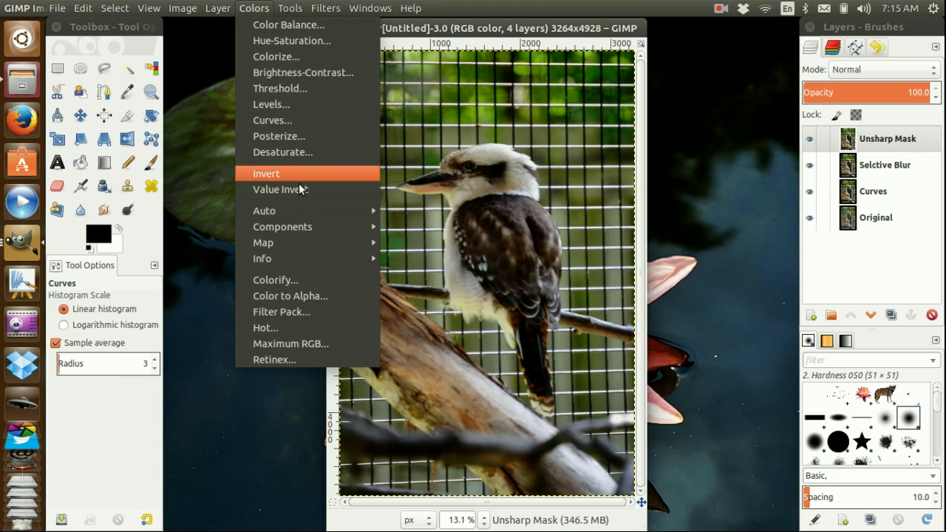
mouse_move(316, 228)
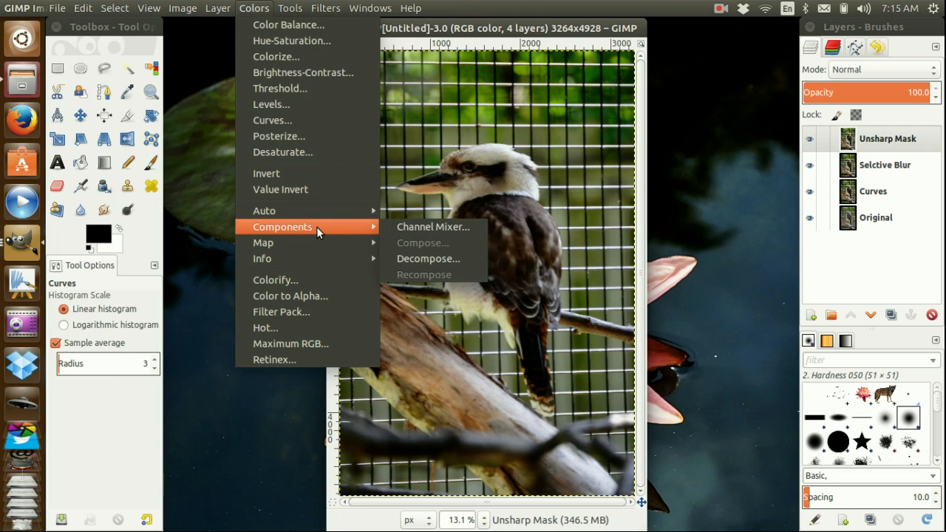
left_click(448, 258)
left_click(523, 205)
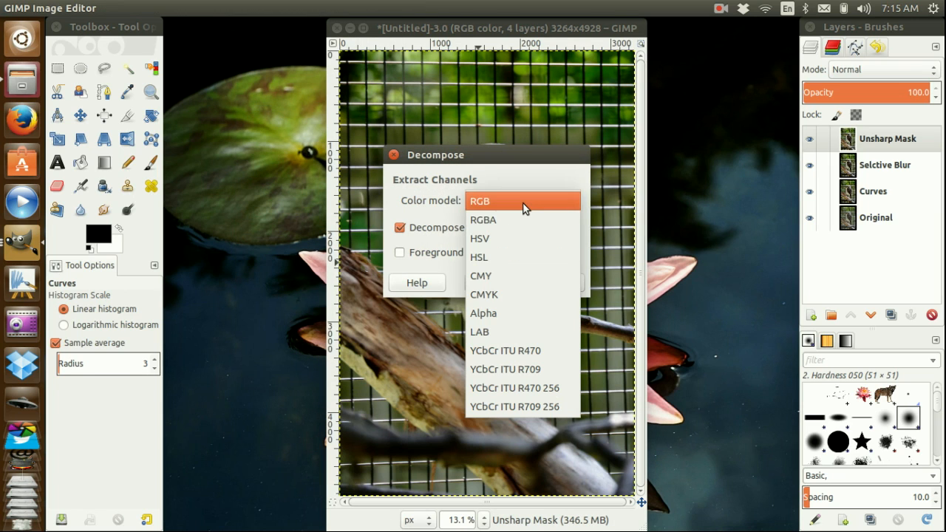
left_click(510, 237)
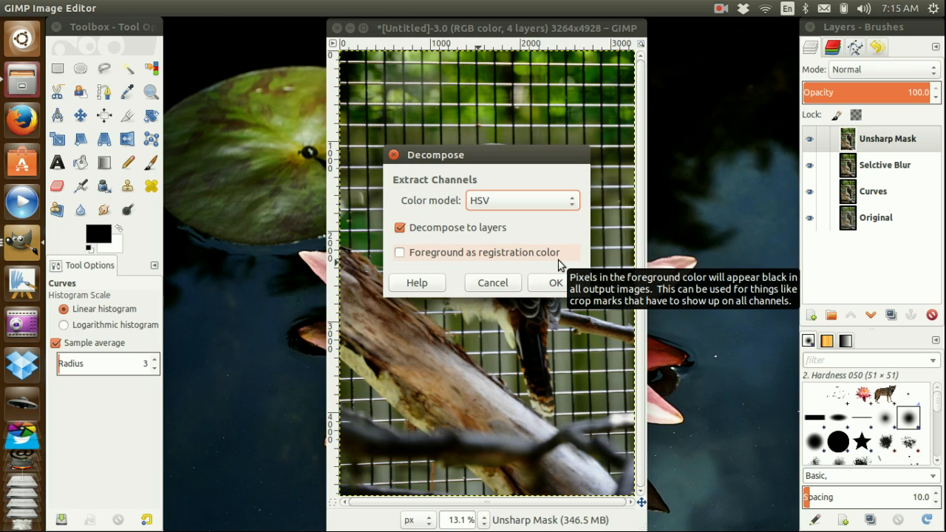
left_click(556, 287)
left_click(720, 9)
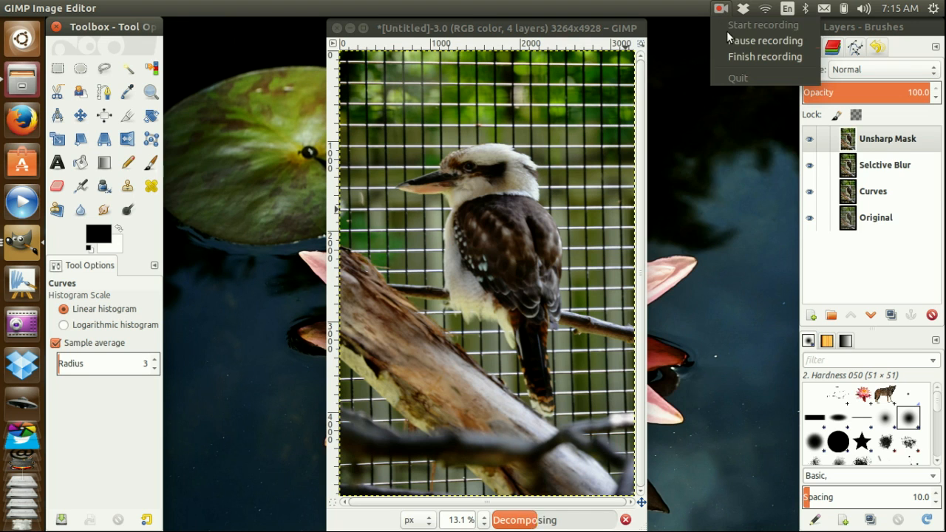
Hide the hue and saturation layers in the decomposed grayscale image and select the value layer.
left_click_drag(750, 28, 422, 73)
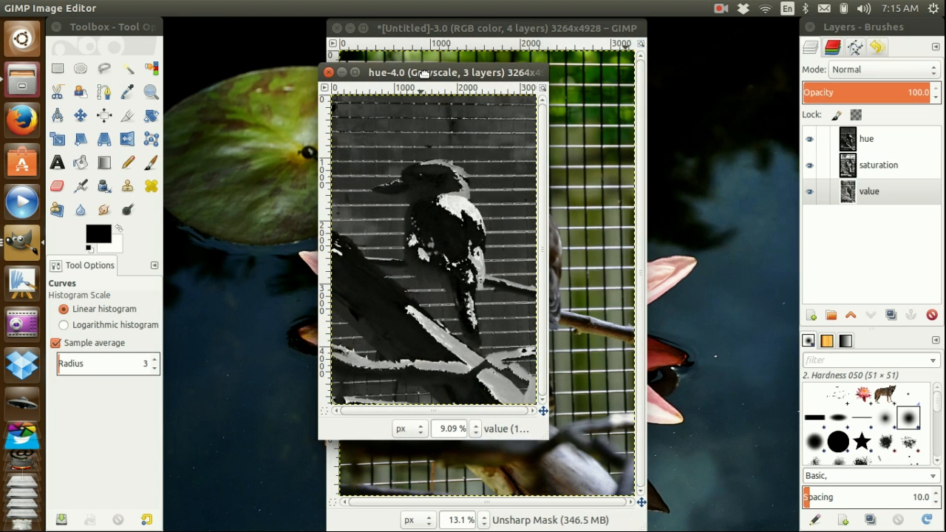
left_click(809, 138)
left_click(809, 165)
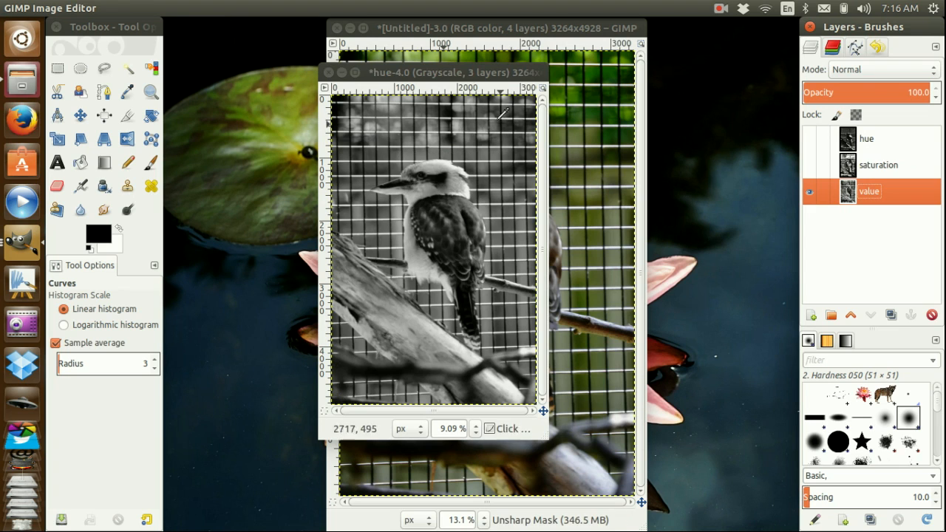
left_click_drag(465, 74, 470, 56)
left_click(876, 201)
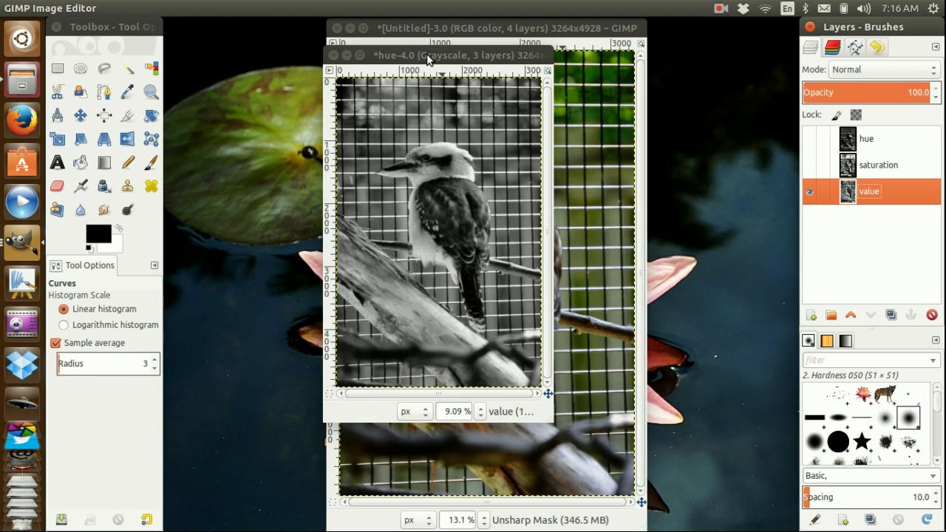
Start an Unsharp Mask on the value layer and preview the kookaburra's eye, with the image at 100% zoom.
left_click(454, 412)
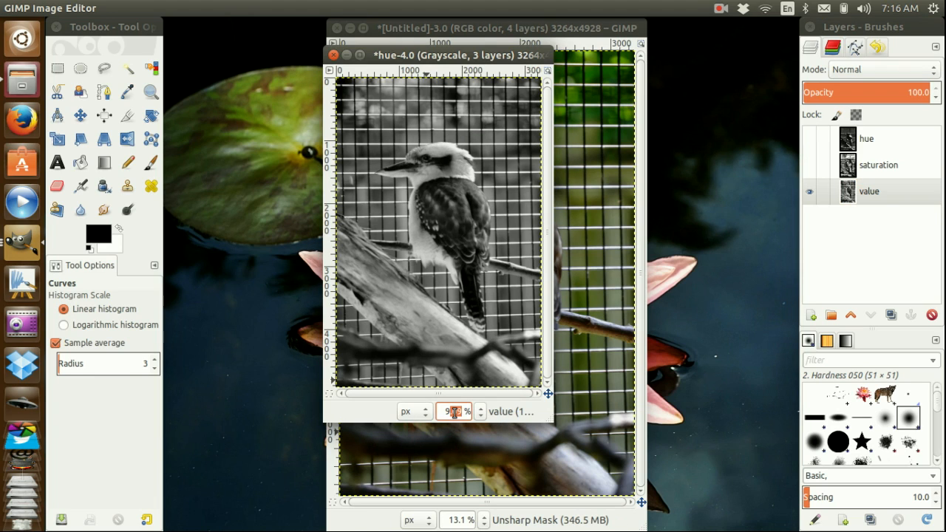
type("100")
key("Return")
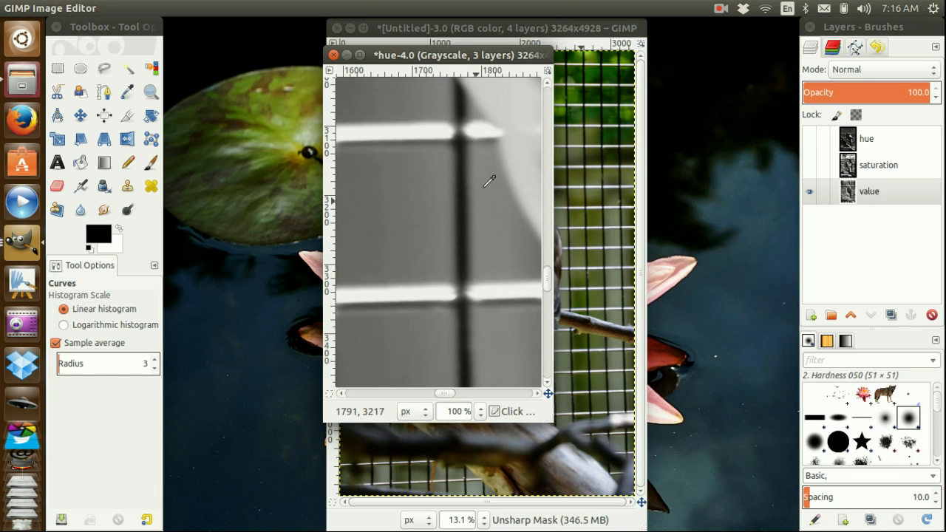
left_click_drag(548, 393, 549, 368)
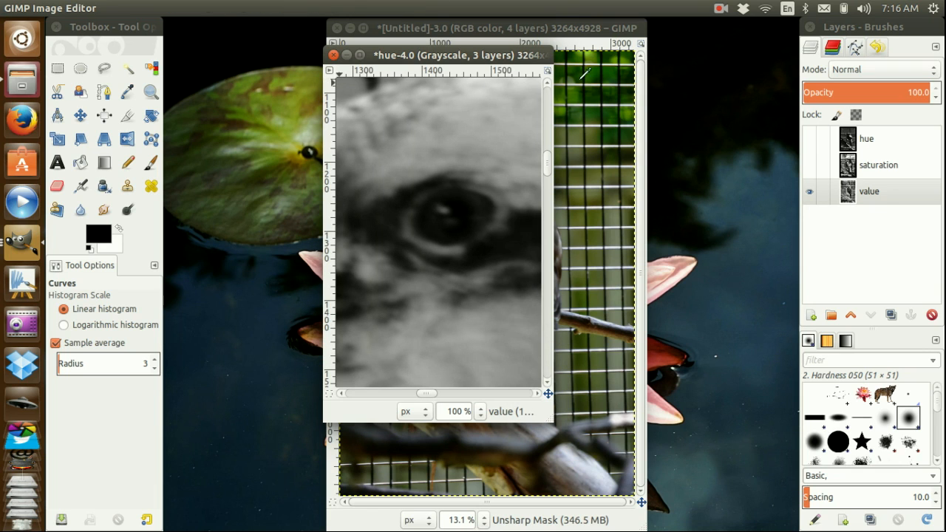
left_click(452, 30)
left_click_drag(399, 30, 263, 30)
left_click(529, 57)
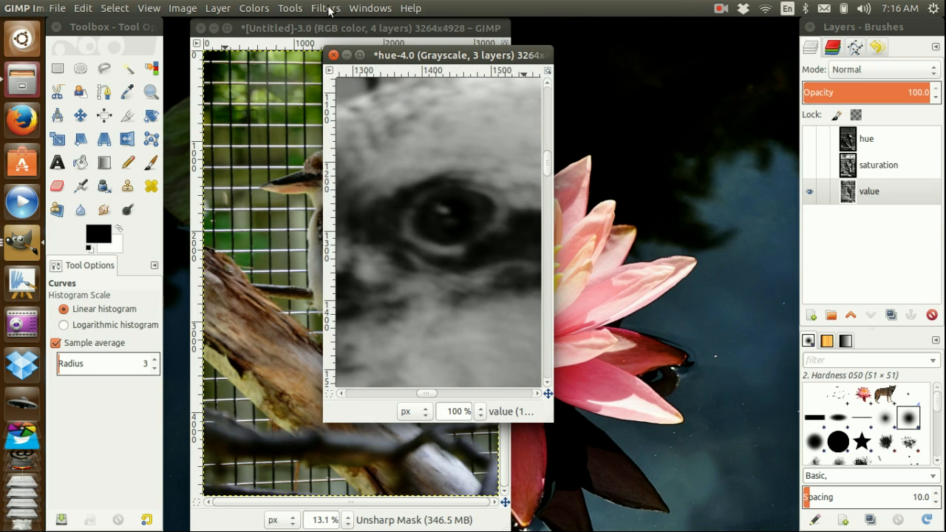
left_click(328, 9)
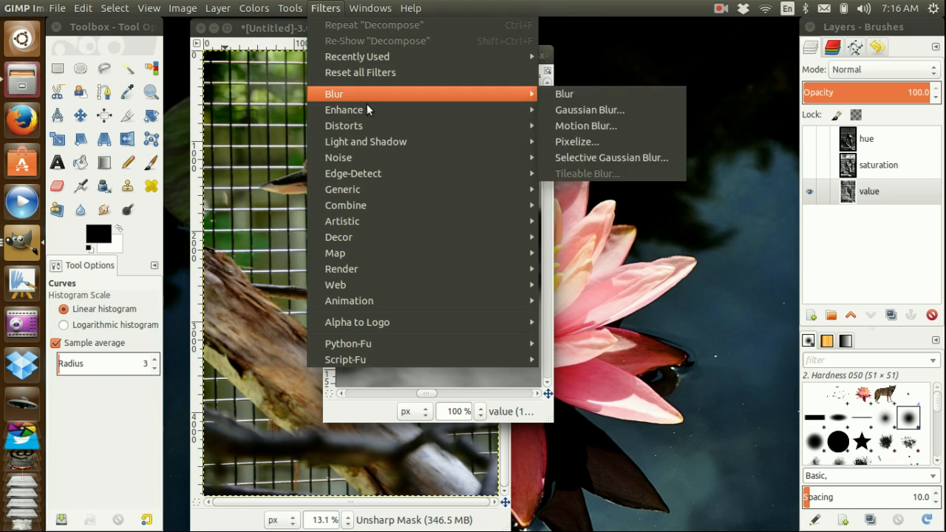
mouse_move(477, 115)
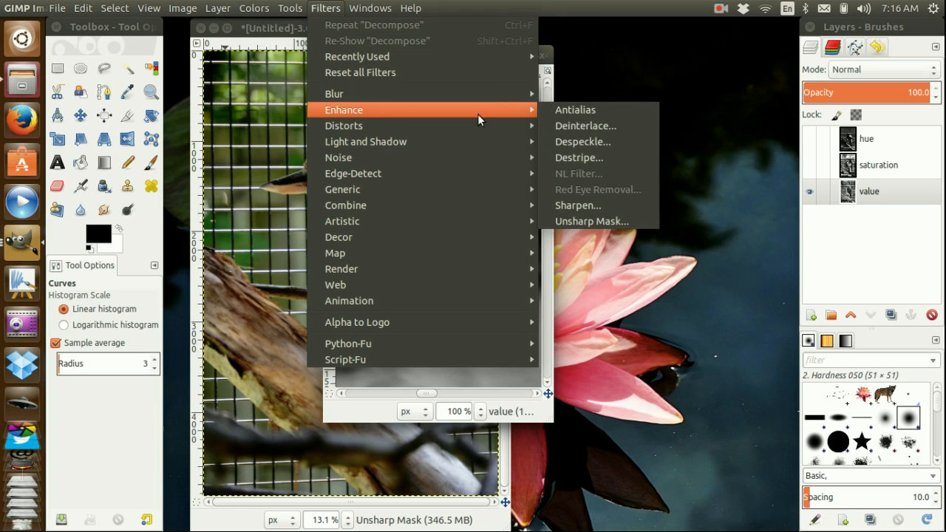
left_click(589, 221)
left_click_drag(441, 85, 659, 68)
left_click_drag(710, 235, 731, 256)
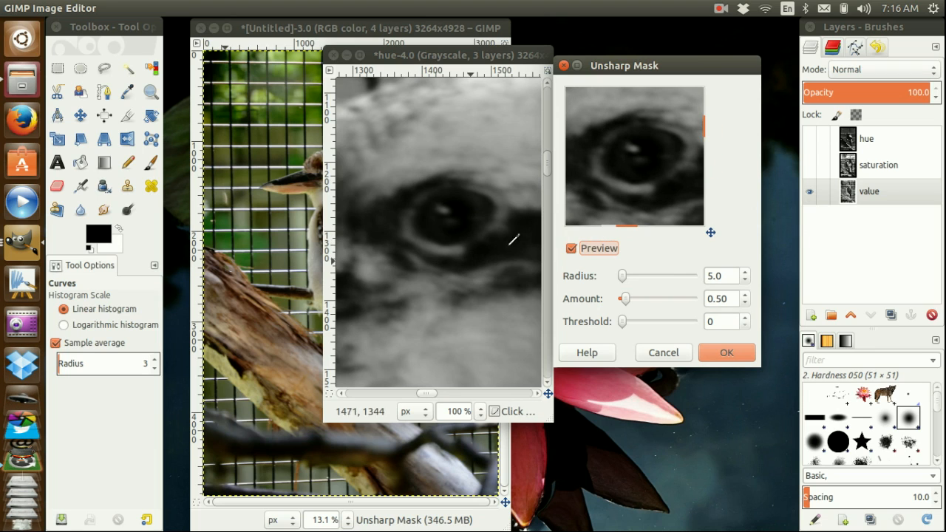
Set the Unsharp Mask amount to 1.00 and apply the sharpening to the value layer.
double_click(722, 298)
type("10")
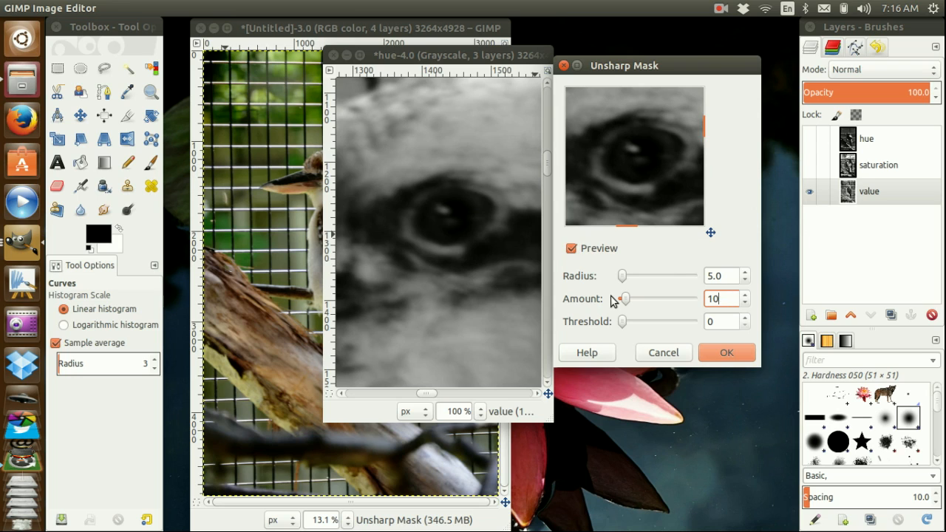
key("Tab")
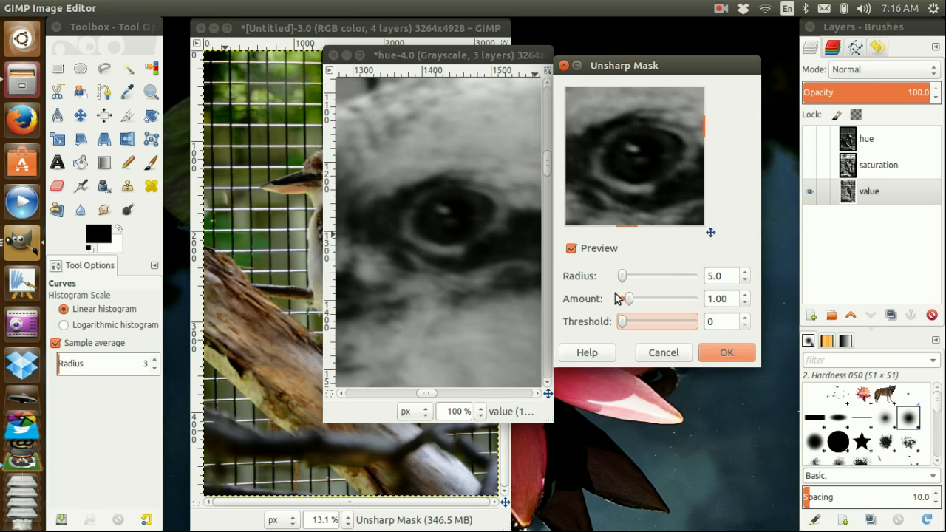
left_click(724, 352)
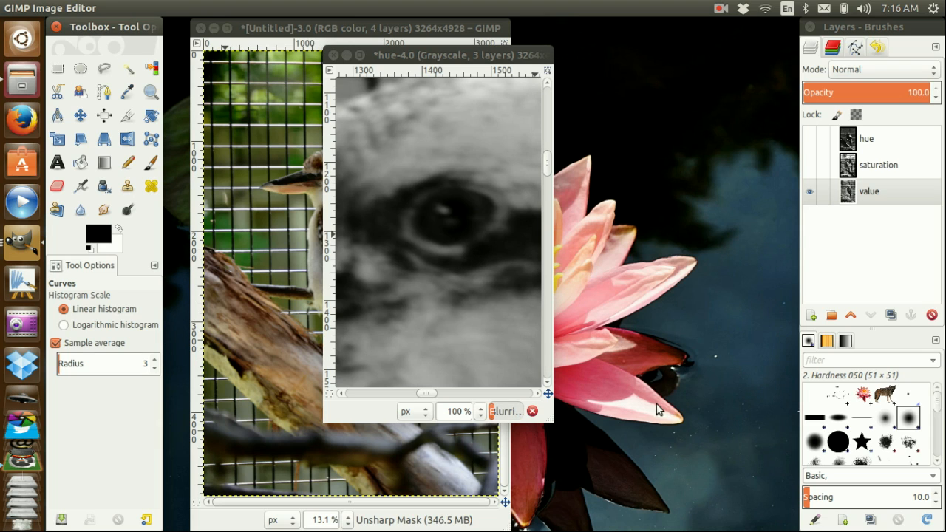
left_click_drag(550, 420, 634, 468)
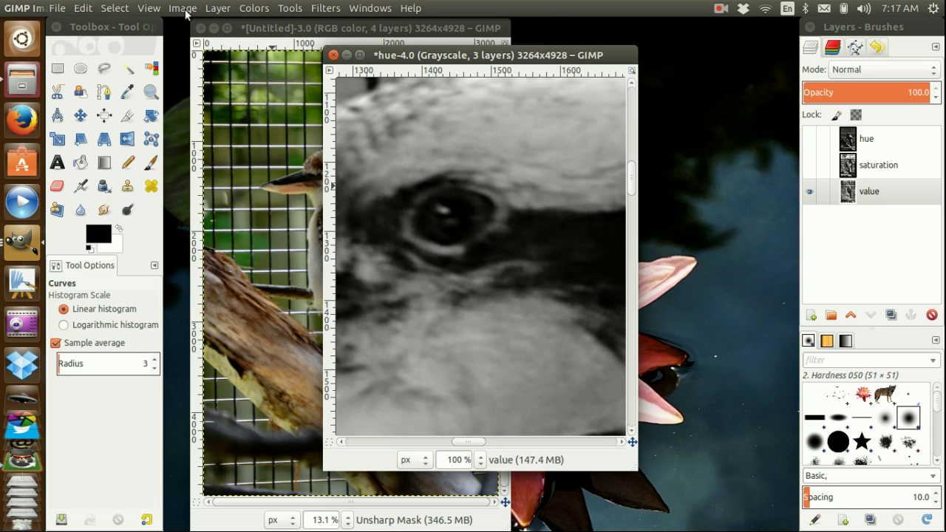
Recompose the sharpened HSV channels into the color photo and close the decomposed grayscale image without saving.
left_click(255, 8)
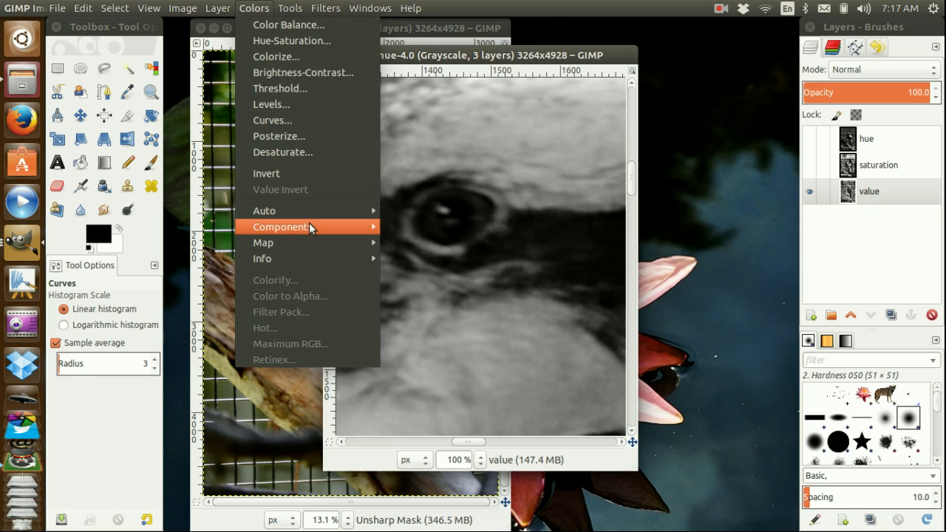
mouse_move(311, 226)
left_click(427, 274)
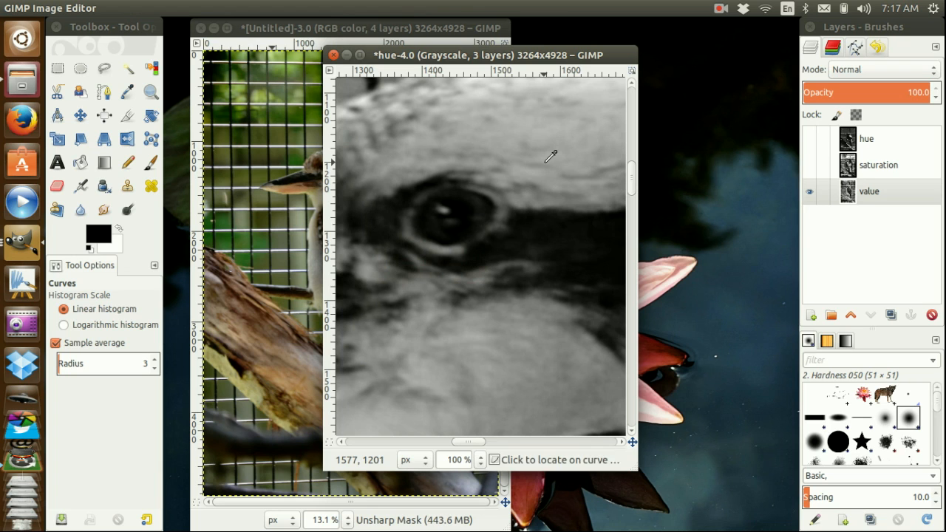
left_click(333, 57)
left_click(396, 334)
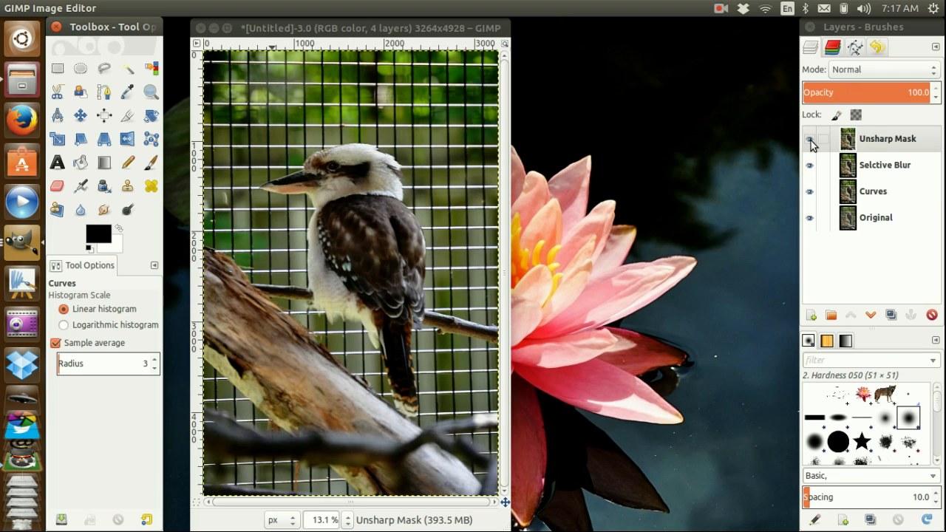
Compare the photo with and without the Unsharp Mask layer, first in full and at 100% around the kookaburra's eye.
left_click(809, 140)
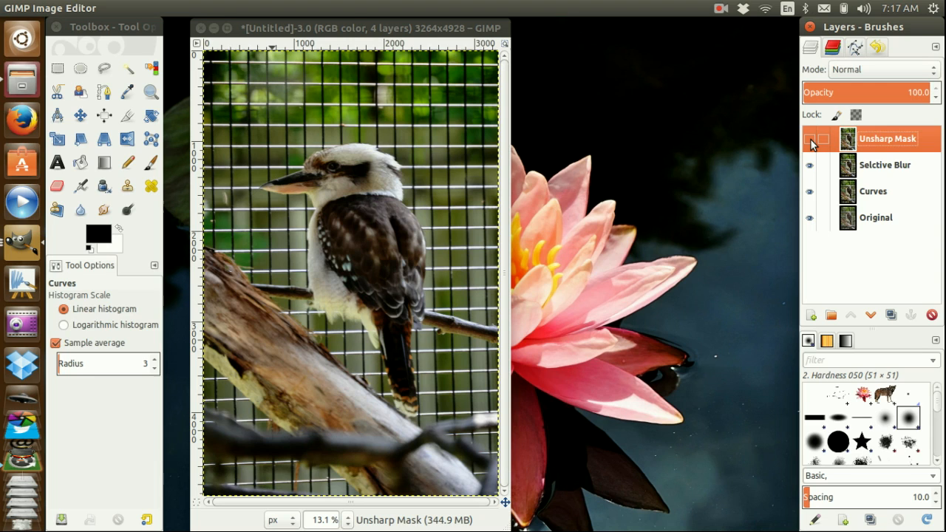
left_click(810, 140)
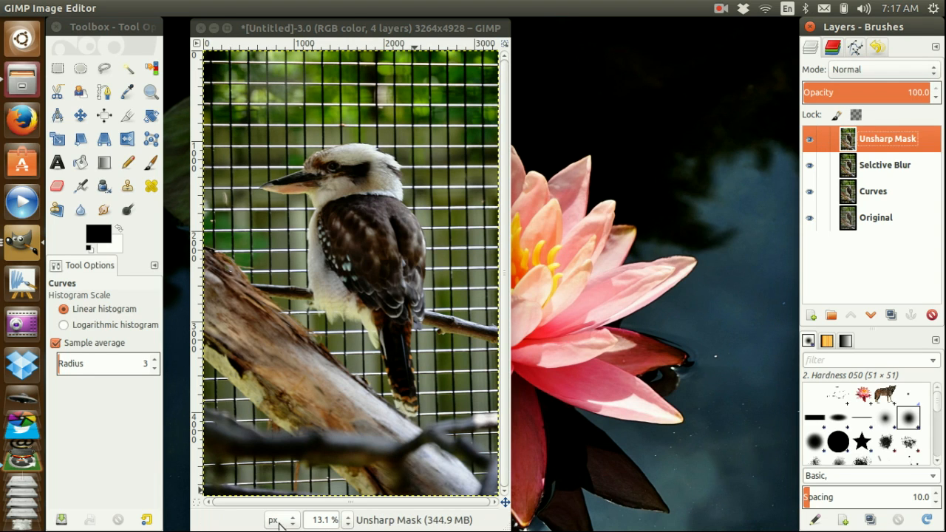
left_click(333, 521)
type("100")
key("Return")
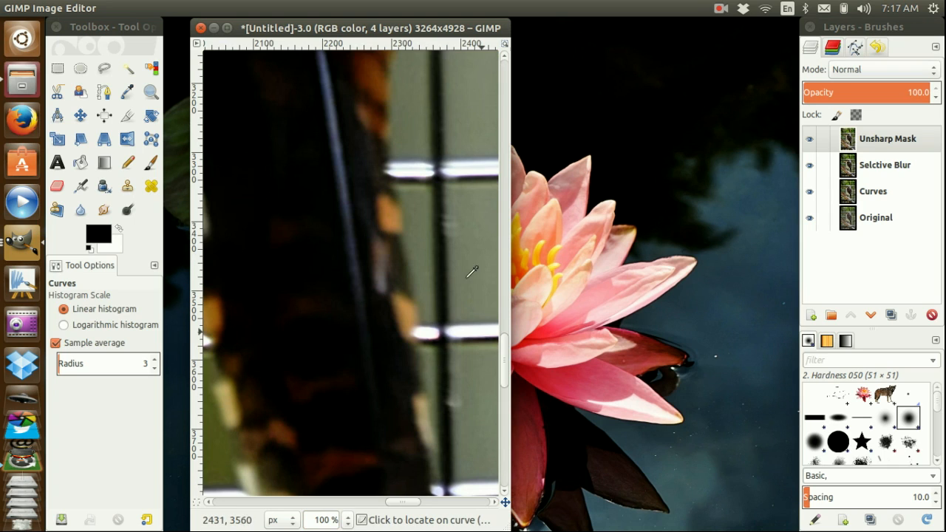
left_click_drag(507, 503, 499, 479)
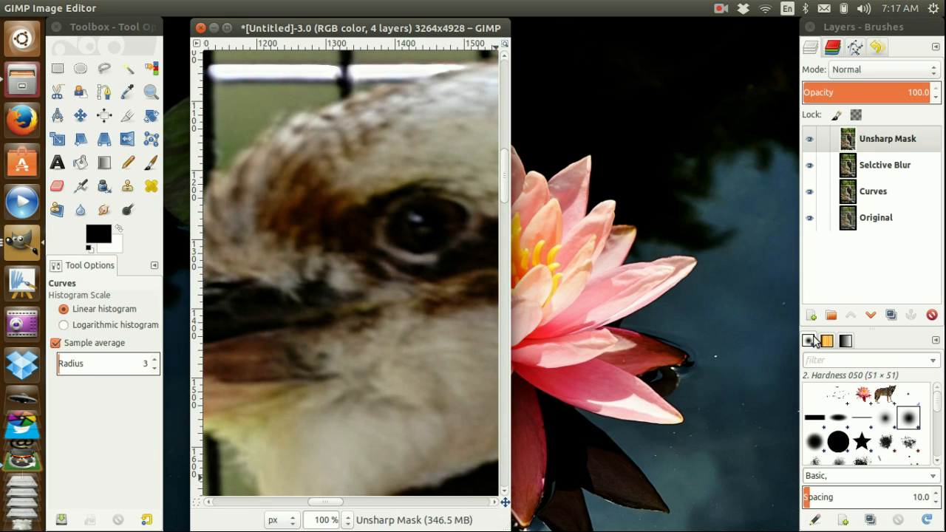
left_click(811, 139)
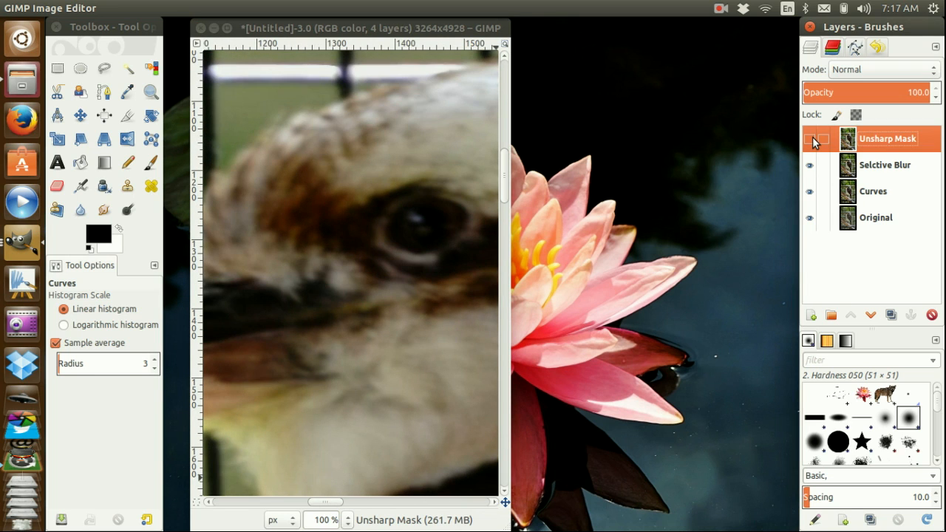
left_click(811, 138)
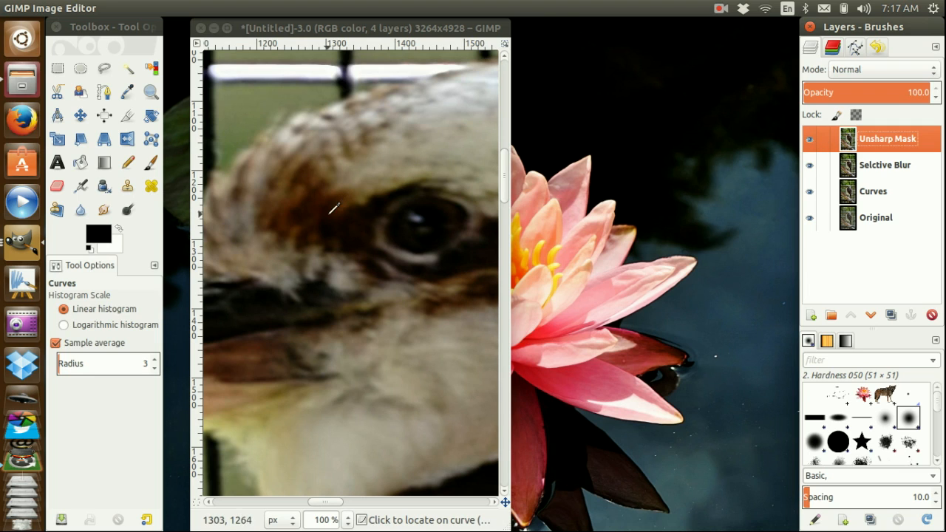
Fit the whole kookaburra photo in its window and move the image window away from the toolbox.
key("space")
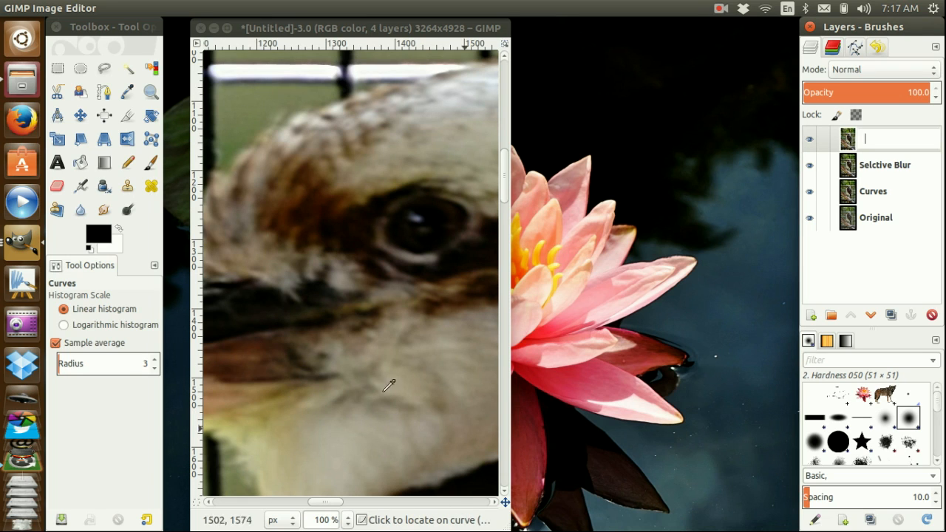
left_click_drag(349, 27, 355, 28)
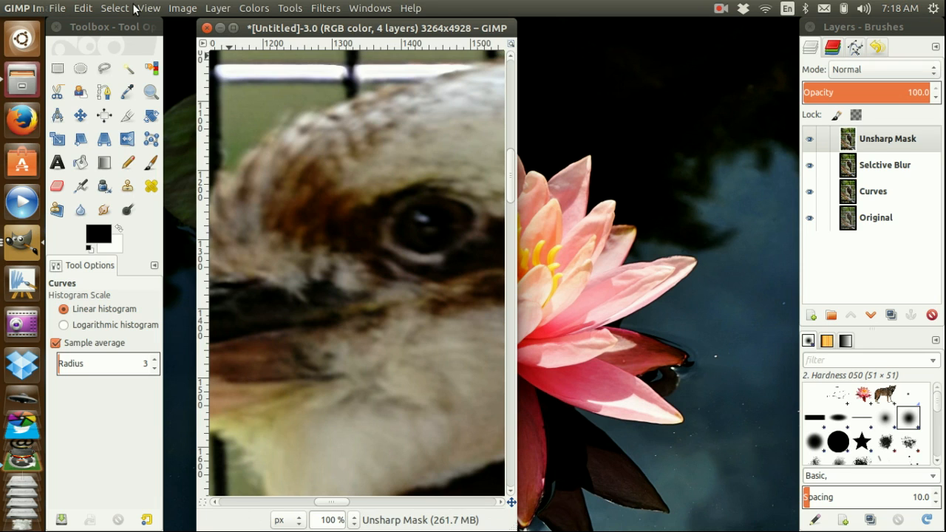
left_click(141, 8)
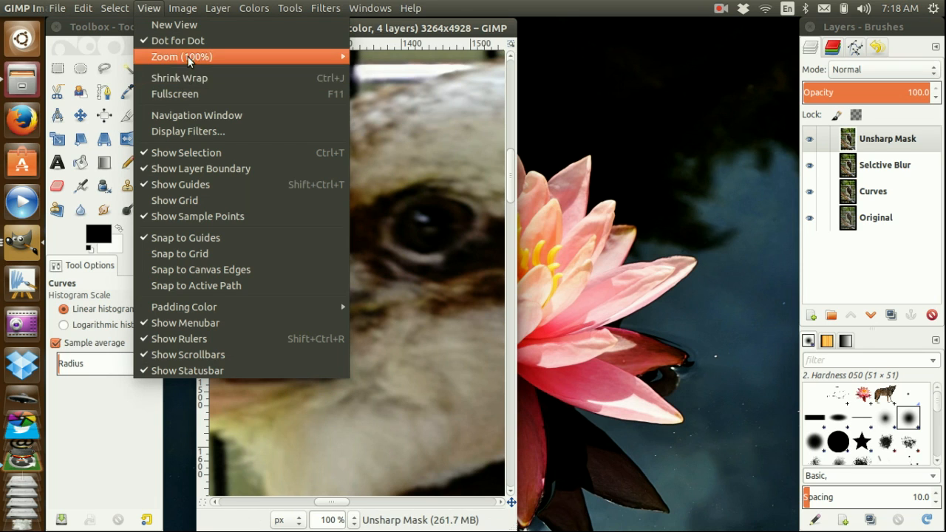
mouse_move(190, 63)
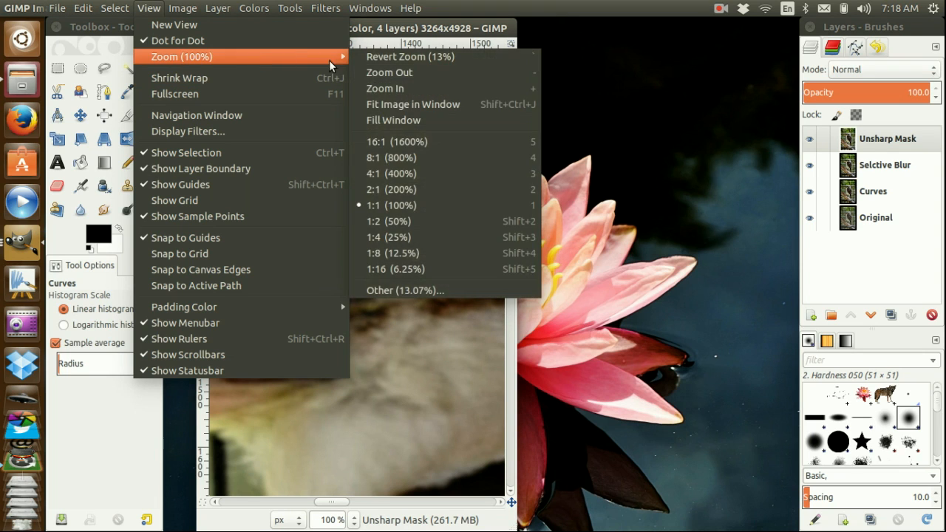
mouse_move(315, 62)
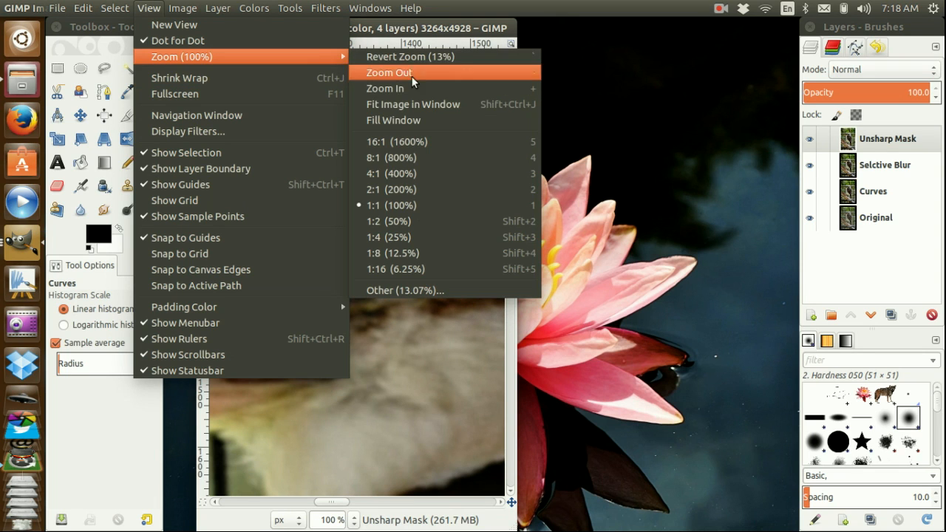
left_click(526, 108)
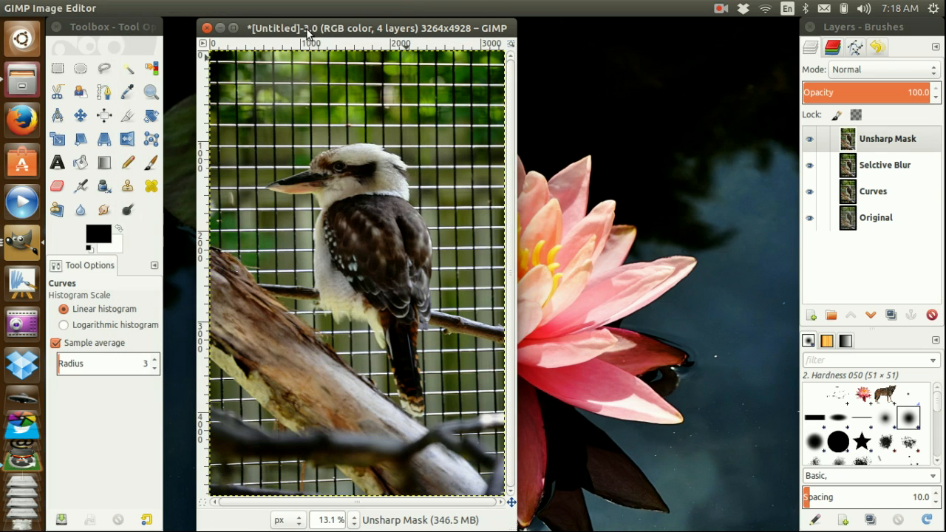
left_click_drag(307, 32, 384, 31)
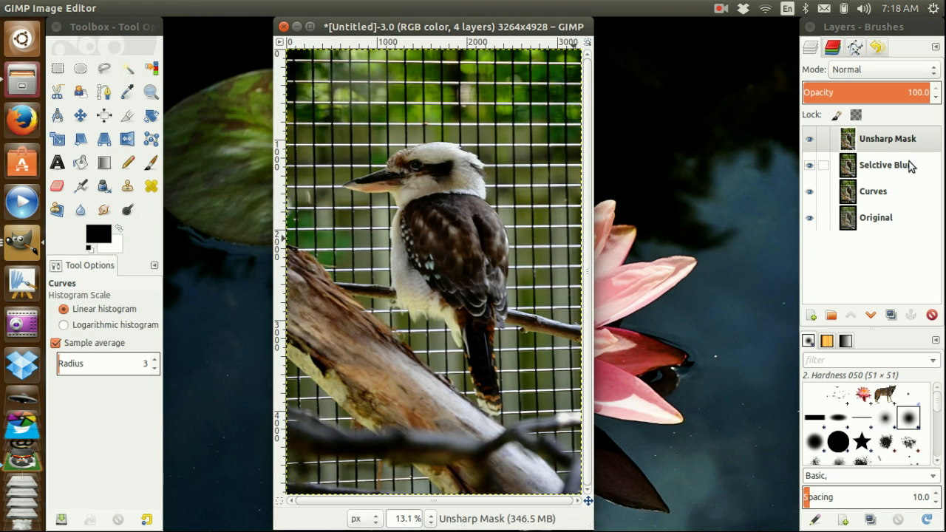
Hide the Selctive Blur, Curves and Original layers, and duplicate the Unsharp Mask layer under the name Masked.
left_click(810, 166)
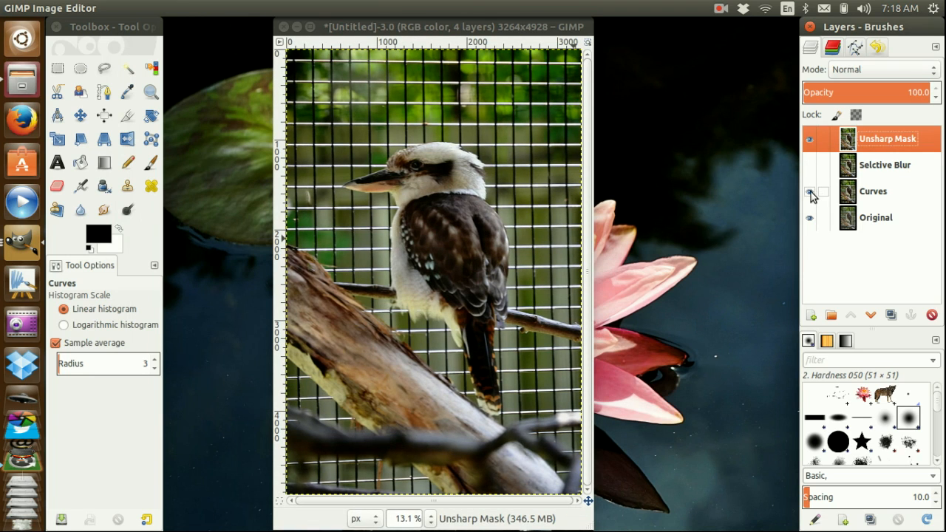
left_click(809, 217)
left_click(891, 315)
double_click(893, 141)
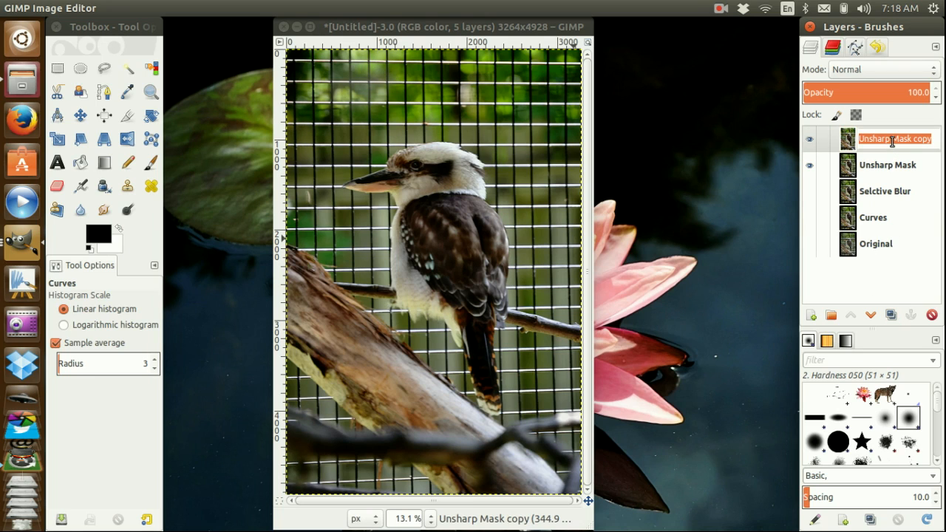
type("Masked")
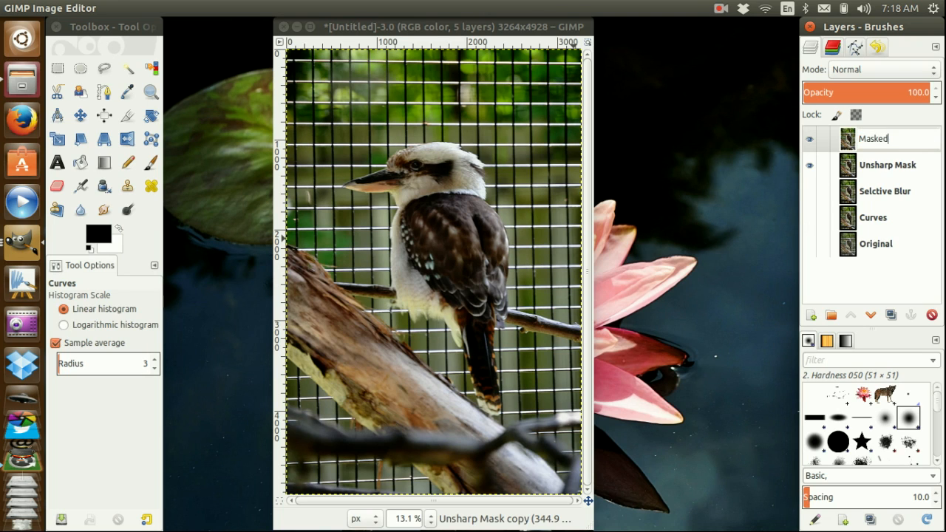
key("Return")
Add a white (full opacity) layer mask to the Masked layer.
right_click(891, 145)
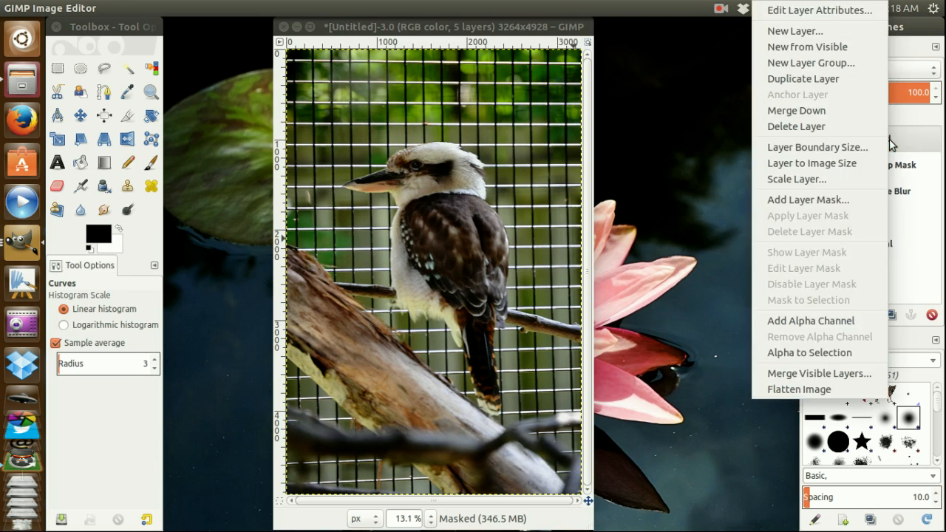
left_click(914, 148)
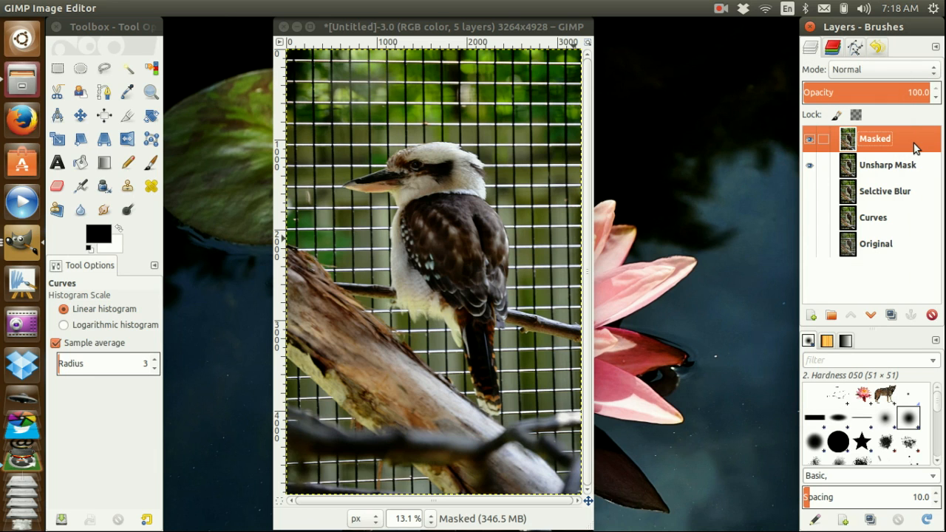
right_click(914, 148)
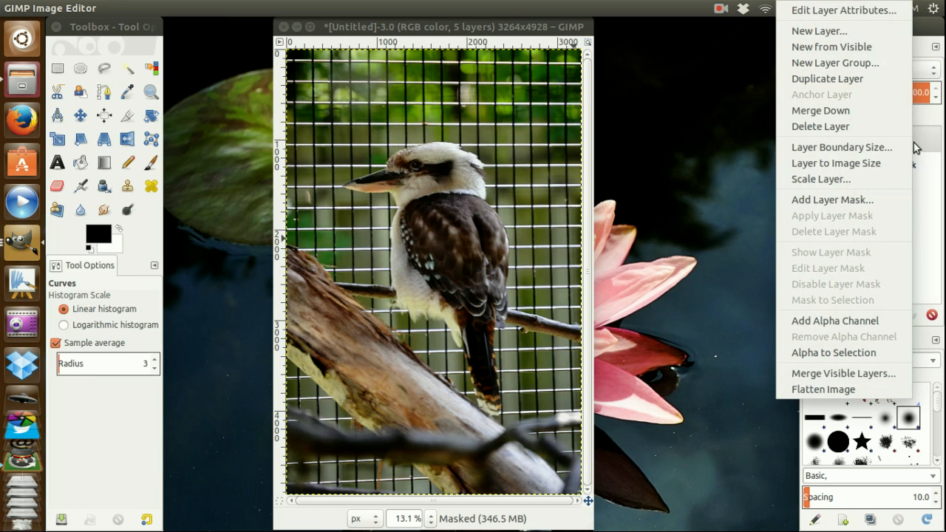
left_click(893, 195)
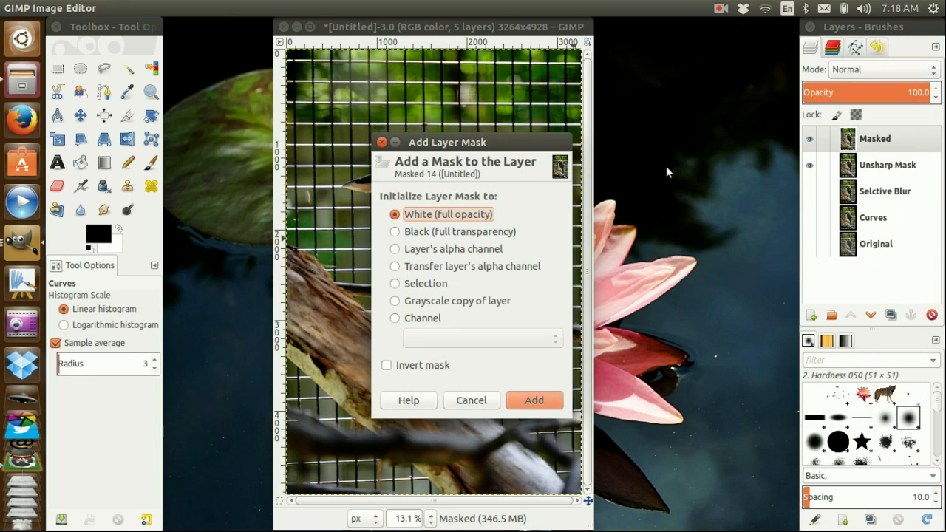
left_click(527, 401)
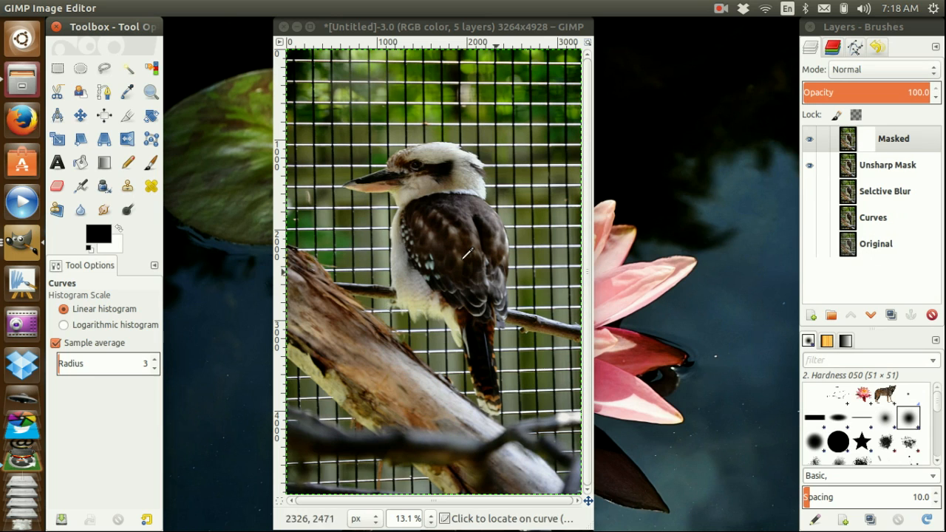
Hide the Unsharp Mask layer and set up the Paintbrush with the Hardness 075 brush at size 353.59.
left_click(151, 162)
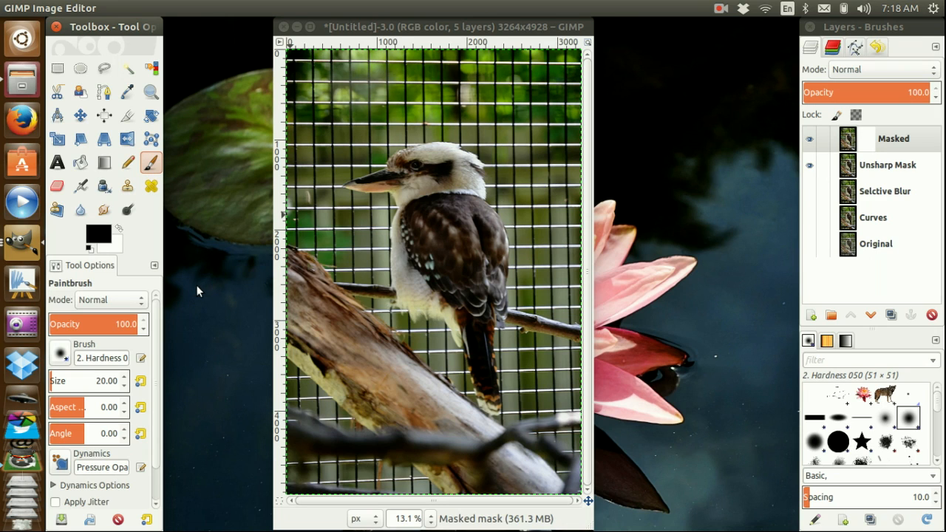
left_click(809, 165)
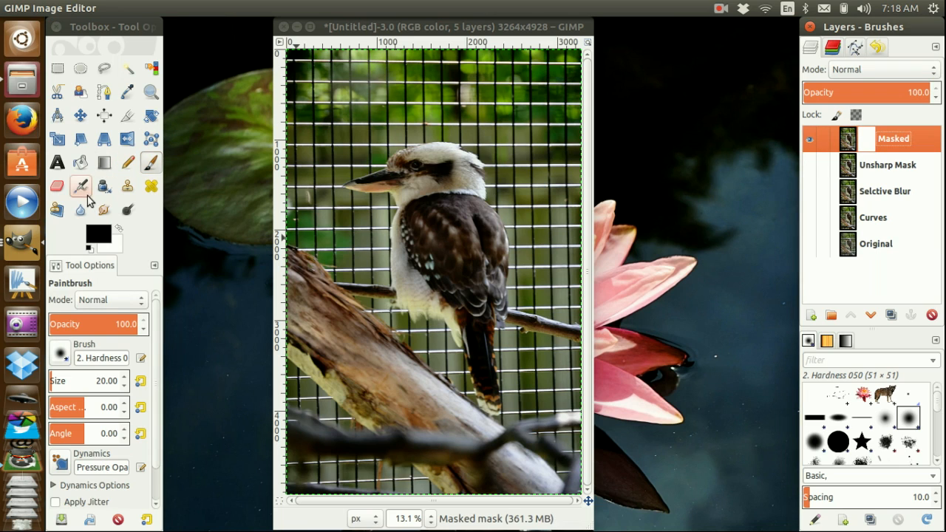
left_click(61, 376)
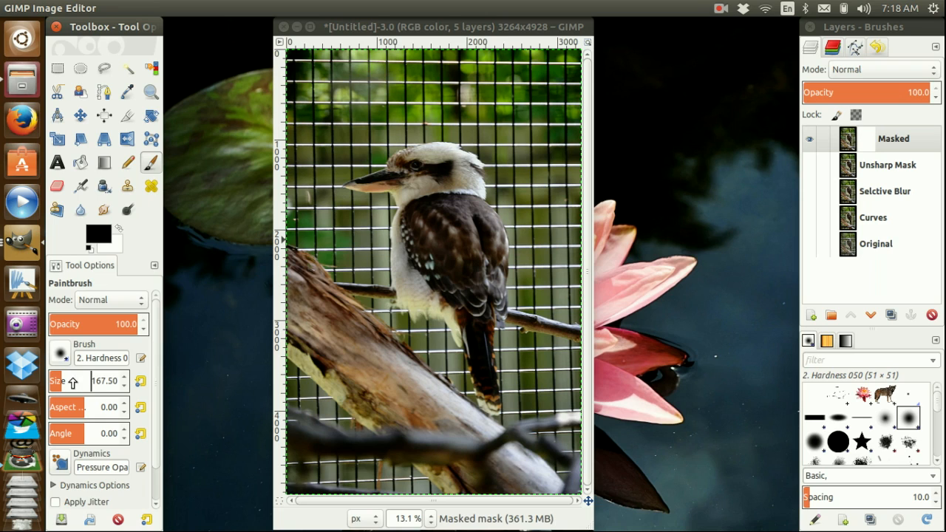
left_click(74, 381)
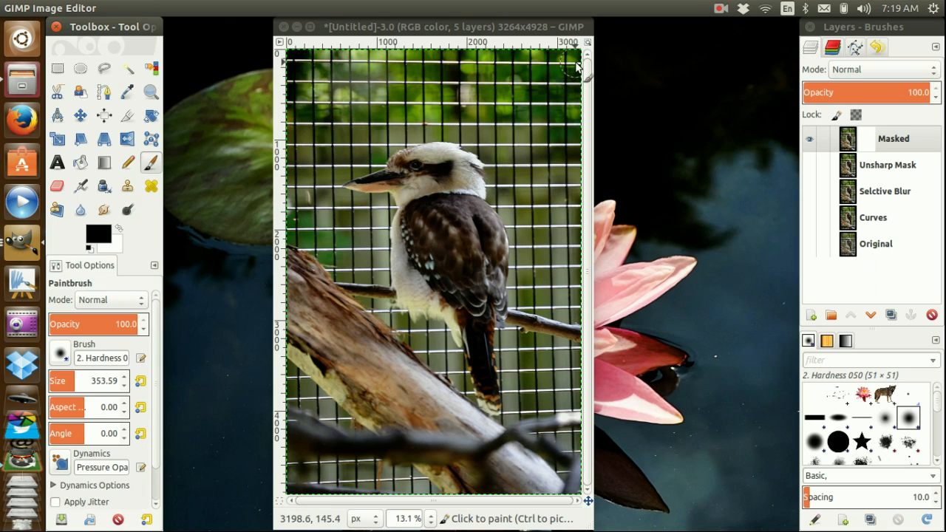
left_click(814, 442)
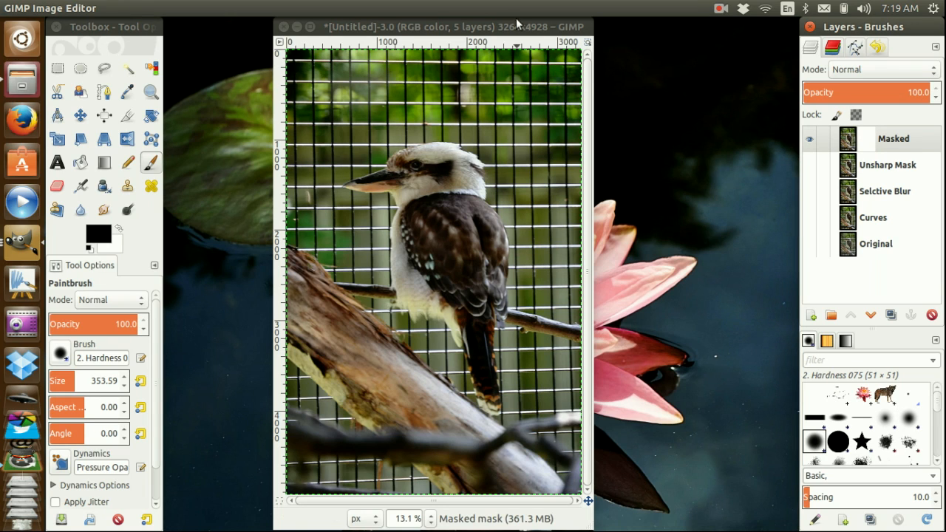
Paint black on the Masked layer's mask over the background along the photo's top and upper right side.
mouse_move(579, 59)
left_mouse_down()
mouse_move(291, 65)
mouse_move(303, 80)
mouse_move(417, 77)
left_mouse_up()
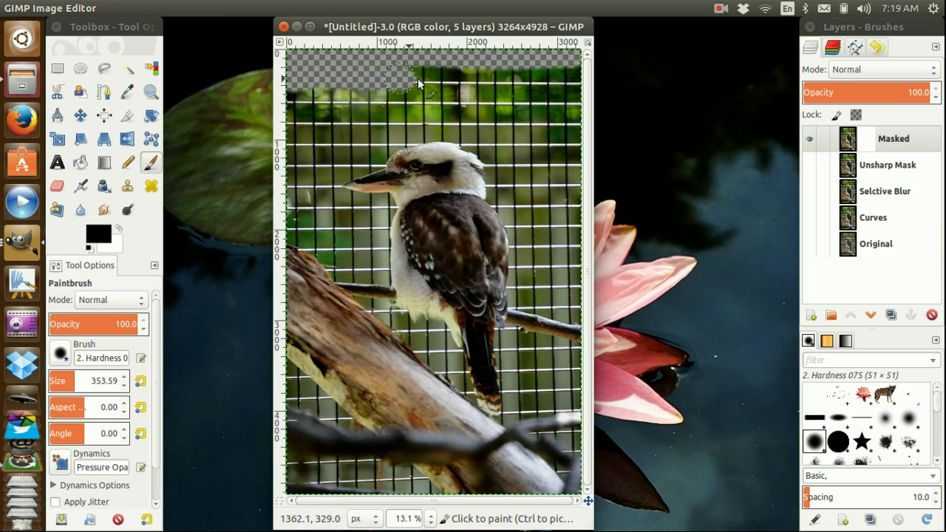
mouse_move(581, 80)
left_mouse_down()
mouse_move(514, 59)
mouse_move(384, 62)
left_mouse_up()
mouse_move(300, 61)
left_mouse_down()
mouse_move(545, 65)
mouse_move(635, 80)
mouse_move(553, 100)
mouse_move(312, 97)
mouse_move(289, 104)
mouse_move(288, 118)
mouse_move(399, 119)
left_mouse_up()
mouse_move(530, 119)
left_mouse_down()
mouse_move(569, 122)
mouse_move(582, 155)
mouse_move(581, 105)
mouse_move(570, 238)
mouse_move(580, 262)
mouse_move(576, 314)
mouse_move(560, 231)
mouse_move(561, 137)
mouse_move(551, 133)
mouse_move(554, 236)
left_mouse_up()
Switch to the Hardness 050 brush and mask out the background behind the back, above the head and left of the body.
left_click(908, 418)
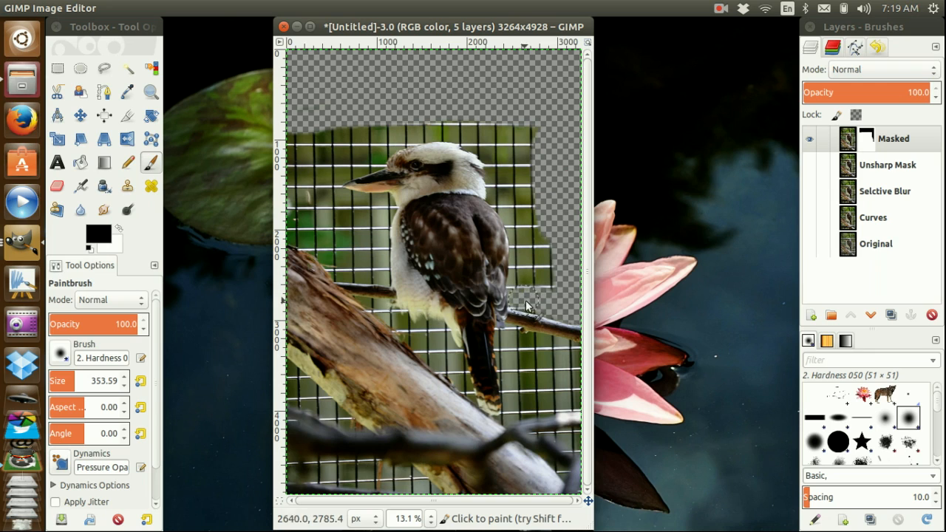
left_click_drag(529, 289, 546, 258)
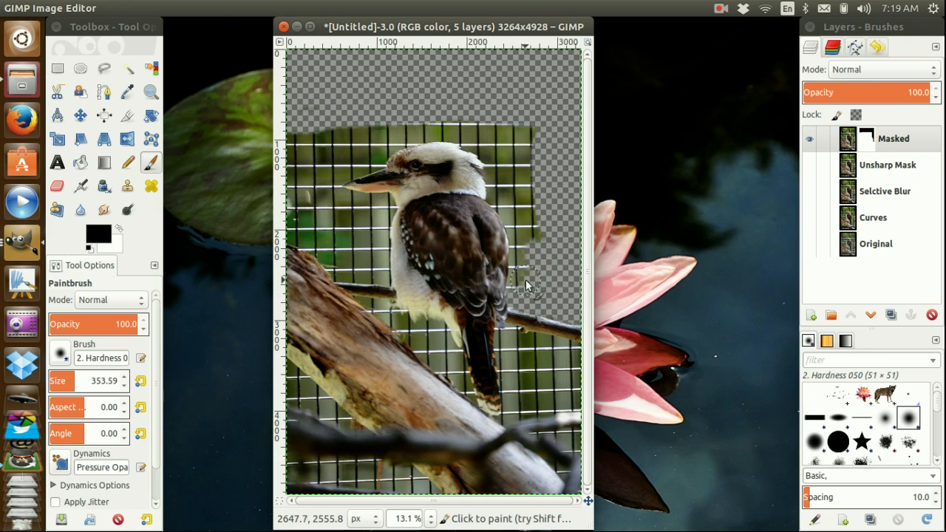
mouse_move(524, 261)
left_mouse_down()
mouse_move(521, 141)
mouse_move(536, 200)
left_mouse_up()
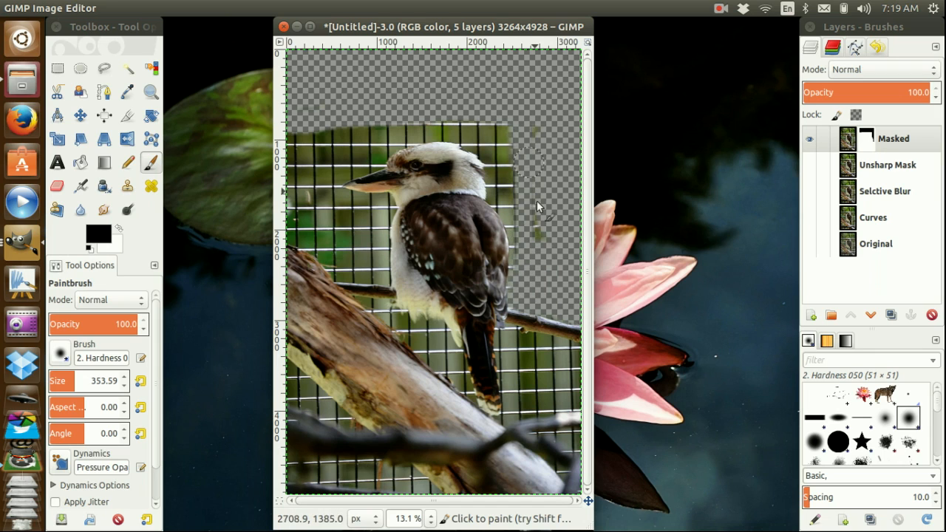
mouse_move(500, 133)
left_mouse_down()
mouse_move(507, 185)
mouse_move(505, 135)
mouse_move(461, 124)
mouse_move(333, 130)
left_mouse_up()
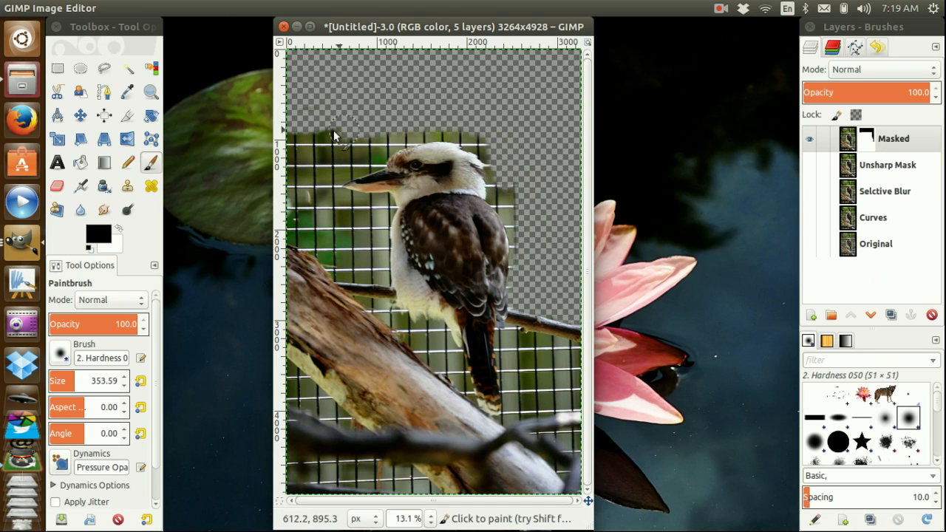
mouse_move(298, 156)
left_mouse_down()
mouse_move(299, 140)
mouse_move(303, 211)
mouse_move(295, 235)
mouse_move(299, 151)
mouse_move(293, 240)
mouse_move(309, 261)
mouse_move(325, 254)
mouse_move(345, 276)
mouse_move(314, 273)
mouse_move(381, 280)
mouse_move(376, 230)
mouse_move(386, 214)
mouse_move(350, 252)
mouse_move(318, 211)
mouse_move(301, 242)
mouse_move(308, 247)
mouse_move(299, 242)
left_mouse_up()
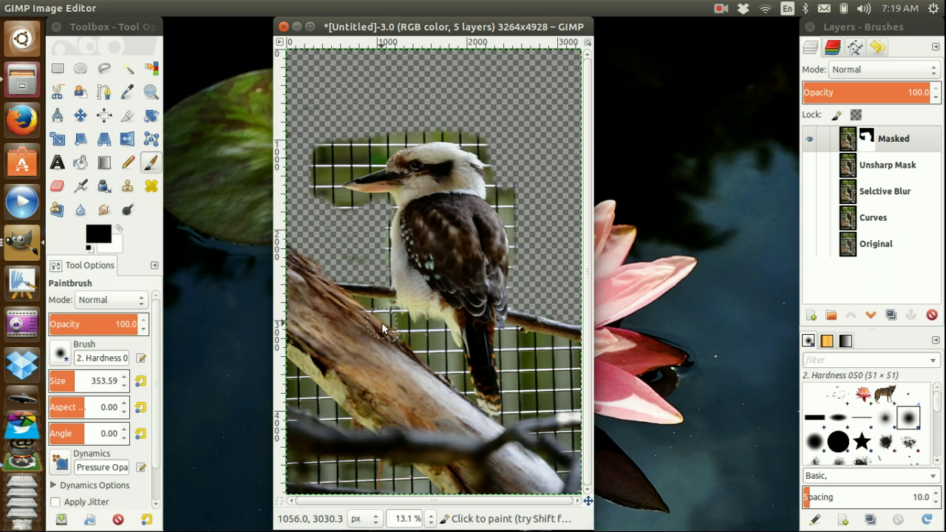
Undo the last mask stroke near the perch, and mask out the wire mesh beneath the kookaburra's beak.
scroll(381, 322, "up", 2)
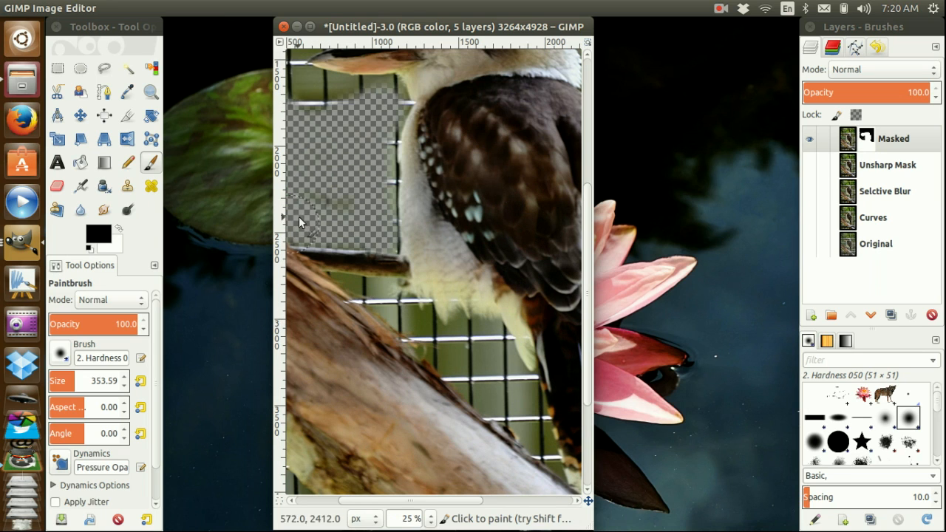
left_click_drag(436, 299, 552, 386)
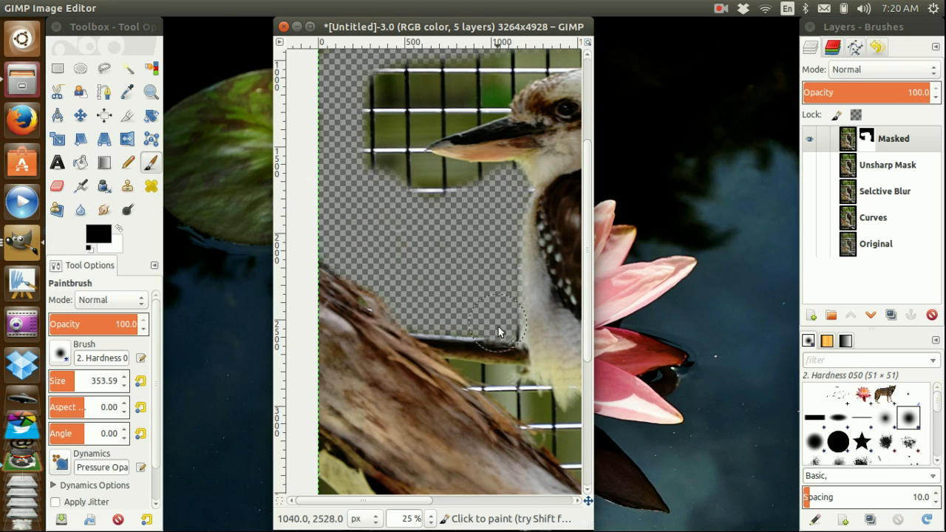
key("ctrl+z")
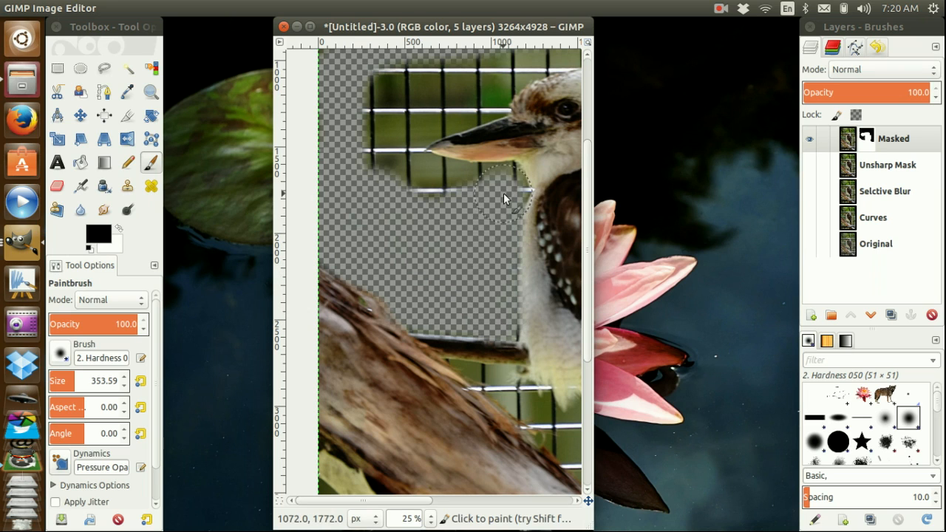
mouse_move(501, 178)
left_mouse_down()
mouse_move(393, 187)
mouse_move(356, 171)
mouse_move(485, 183)
left_mouse_up()
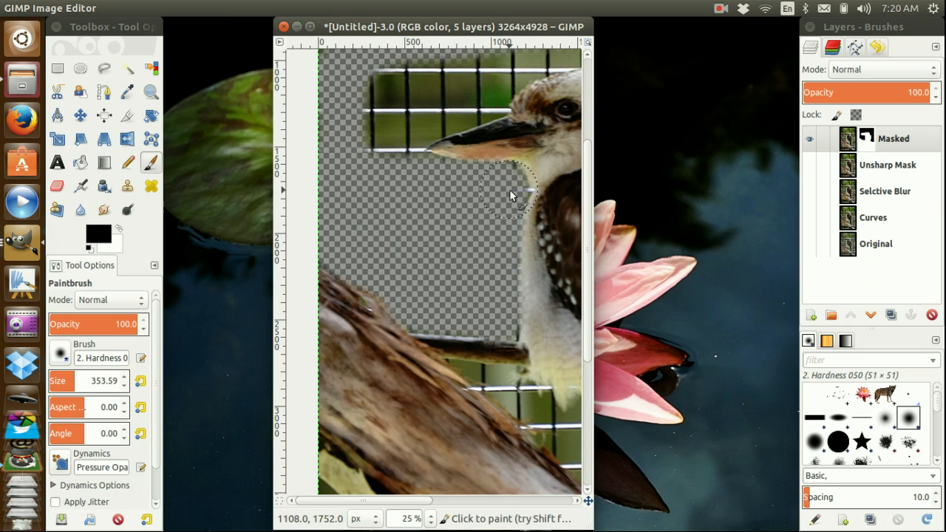
Paint black on the mask over the remaining wire mesh in front of and above the kookaburra's beak.
mouse_move(375, 133)
left_mouse_down()
mouse_move(369, 88)
mouse_move(367, 148)
mouse_move(374, 120)
mouse_move(404, 213)
mouse_move(399, 267)
mouse_move(390, 173)
mouse_move(364, 138)
mouse_move(355, 344)
mouse_move(554, 222)
mouse_move(463, 209)
mouse_move(424, 217)
mouse_move(434, 251)
left_mouse_up()
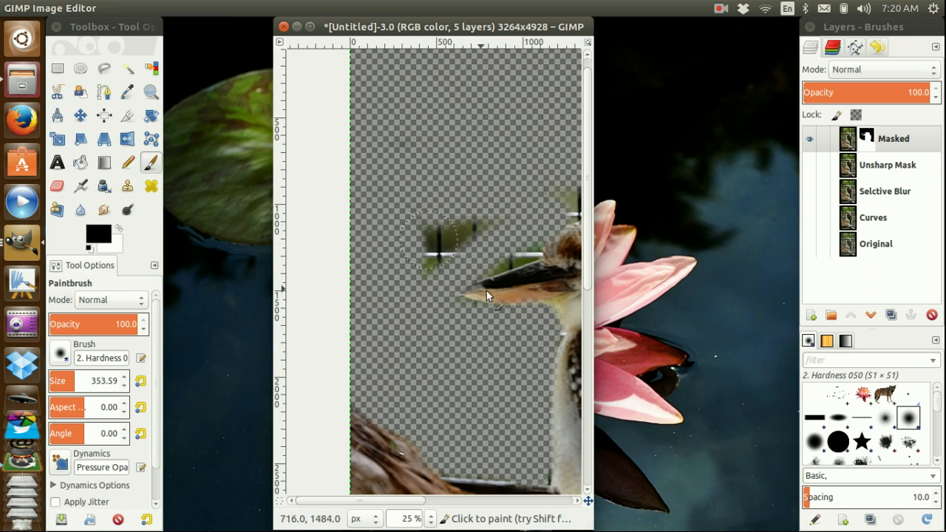
left_click_drag(480, 294, 331, 317)
left_click_drag(310, 247, 303, 255)
left_click_drag(343, 209, 399, 199)
left_click_drag(392, 233, 329, 271)
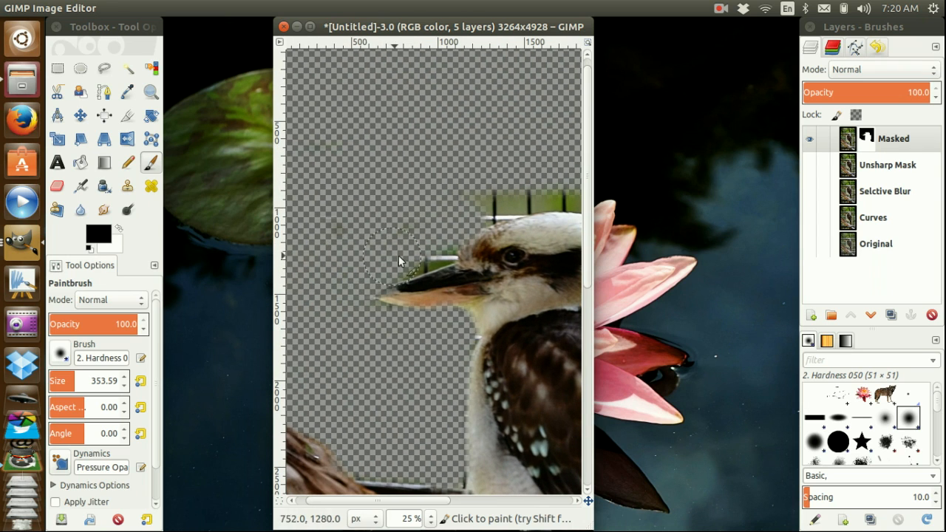
mouse_move(435, 248)
left_mouse_down()
mouse_move(397, 270)
mouse_move(446, 247)
mouse_move(427, 249)
left_mouse_up()
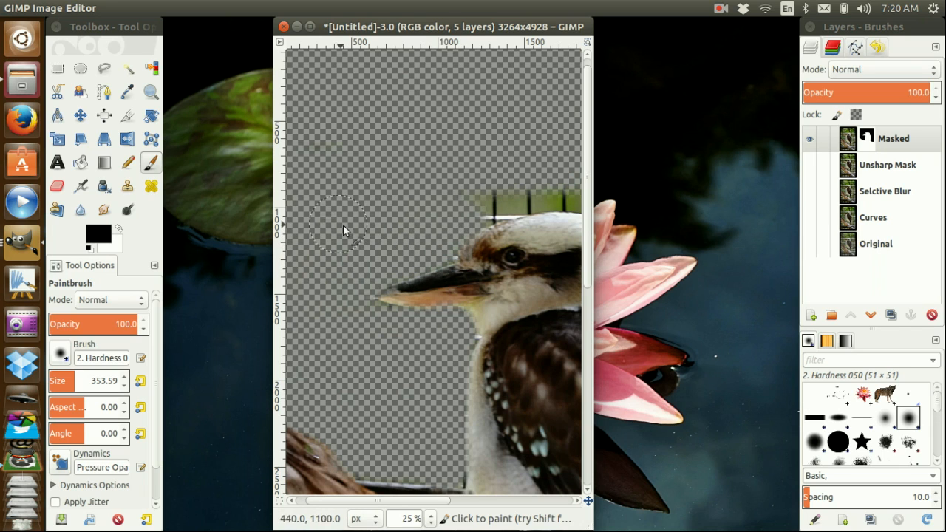
scroll(394, 209, "down", 3)
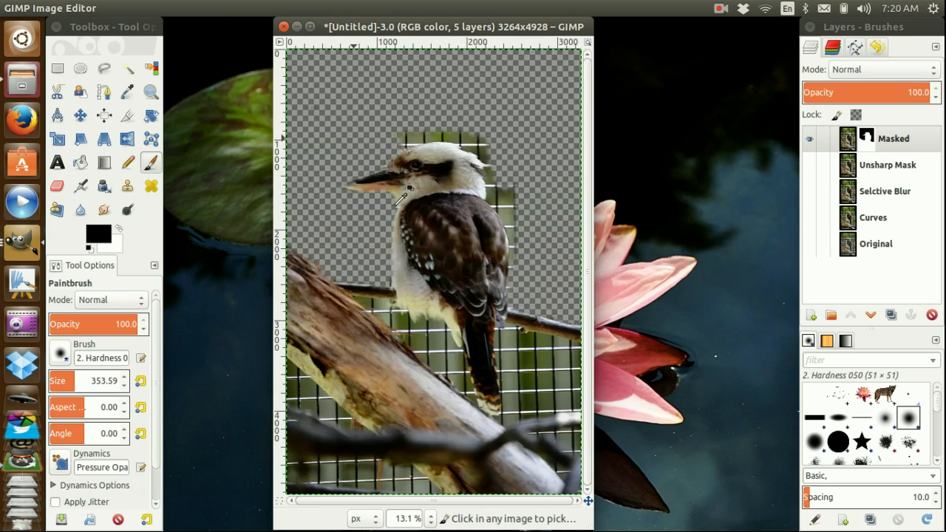
left_click(718, 10)
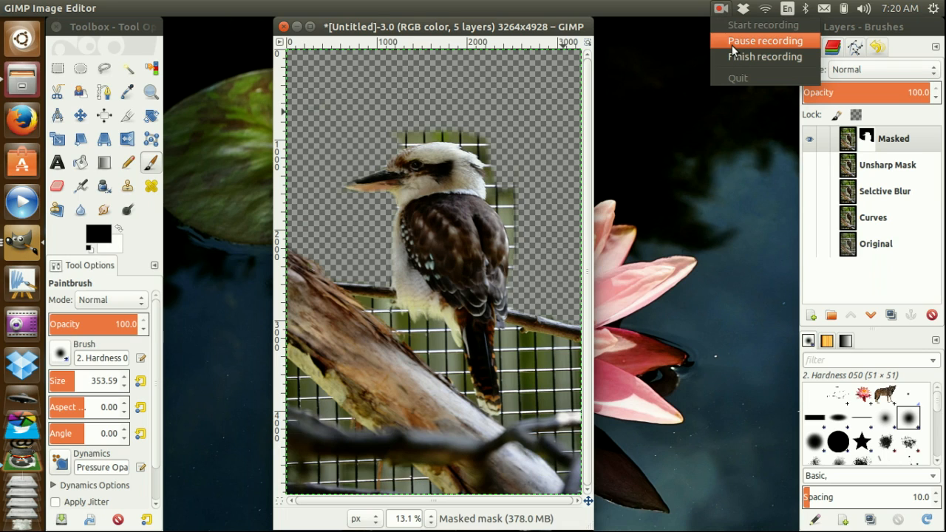
left_click(732, 46)
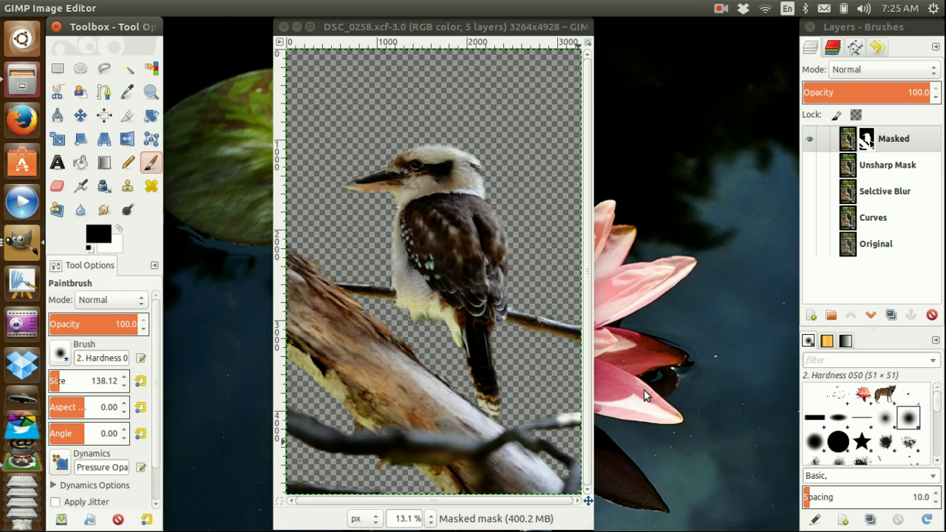
Soften the Masked layer's mask edges with a Gaussian Blur of 5.0 px horizontal and vertical radius, using the RLE method.
left_click(868, 143)
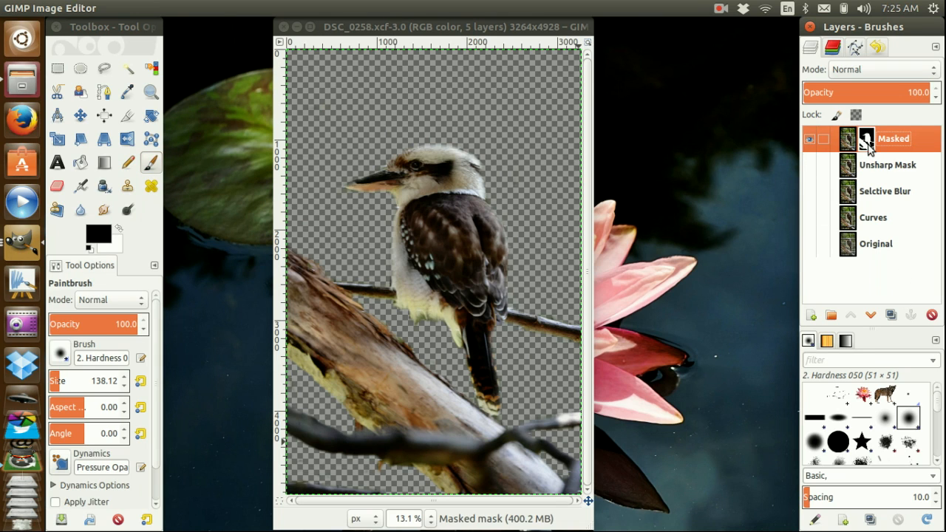
left_click(508, 28)
mouse_move(414, 8)
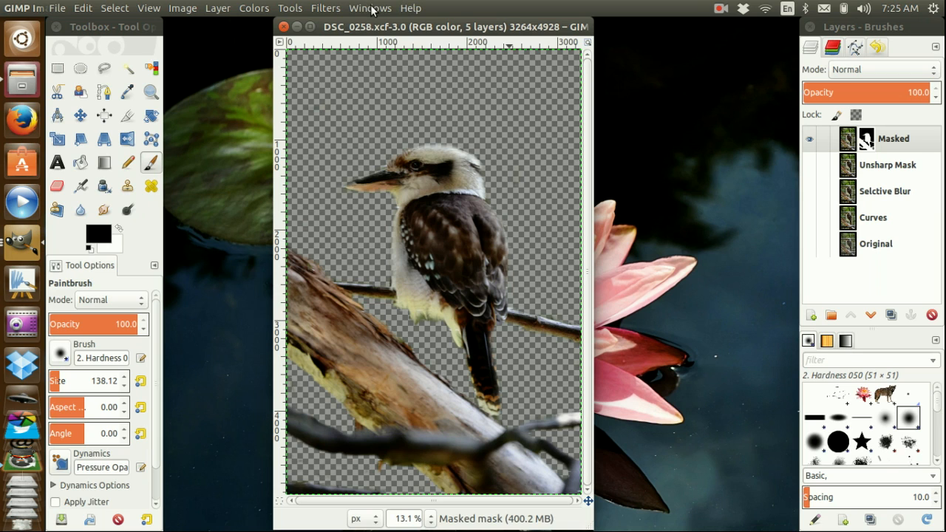
left_click(330, 8)
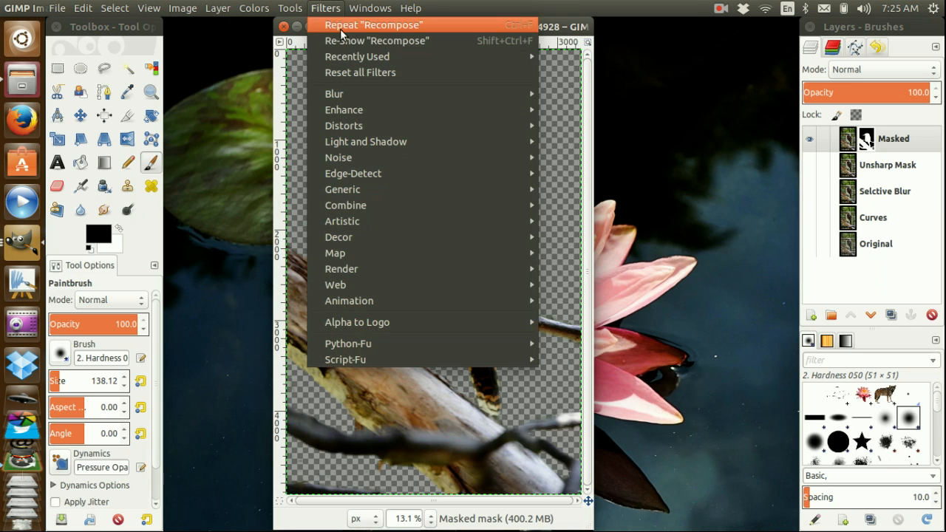
mouse_move(461, 98)
left_click(573, 109)
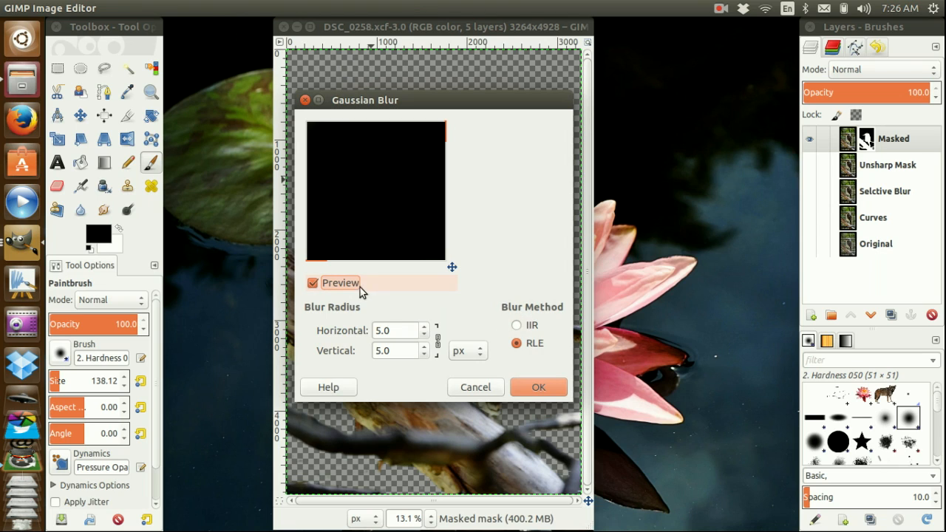
left_click_drag(452, 267, 467, 286)
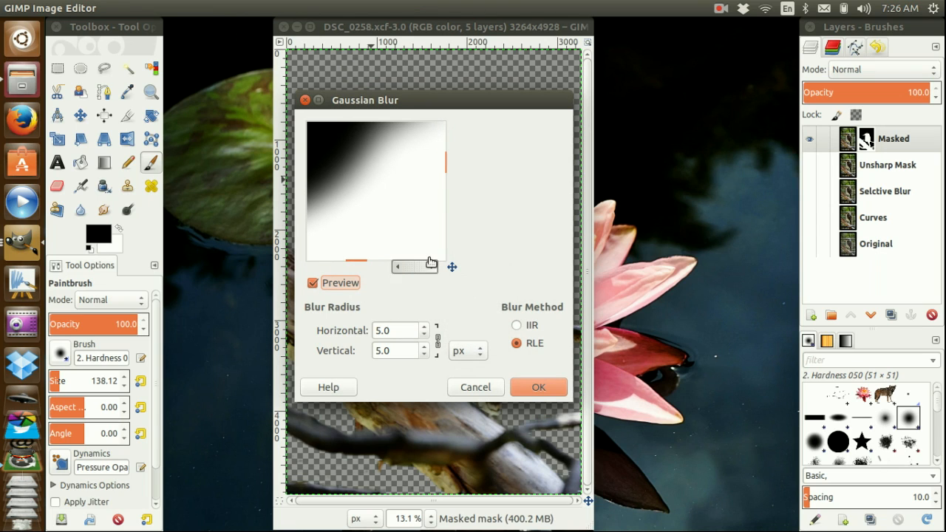
mouse_move(453, 266)
left_mouse_down()
mouse_move(454, 275)
mouse_move(450, 268)
left_mouse_up()
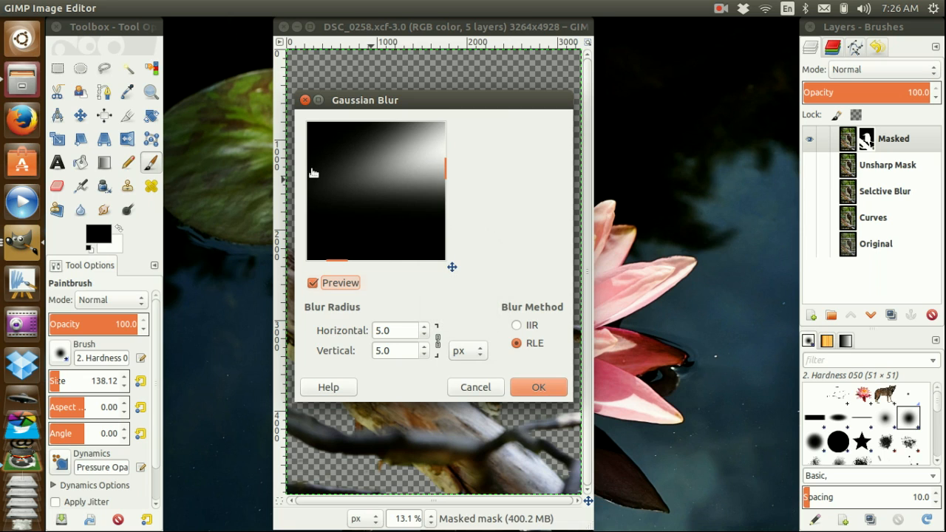
left_click(543, 385)
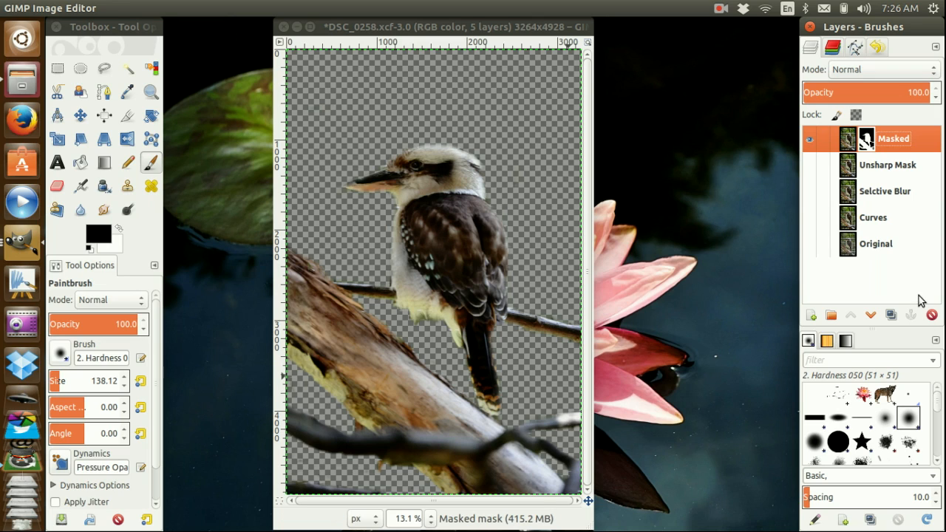
Add a transparent 3264 × 4928 px layer directly above the Unsharp Mask layer.
left_click(899, 165)
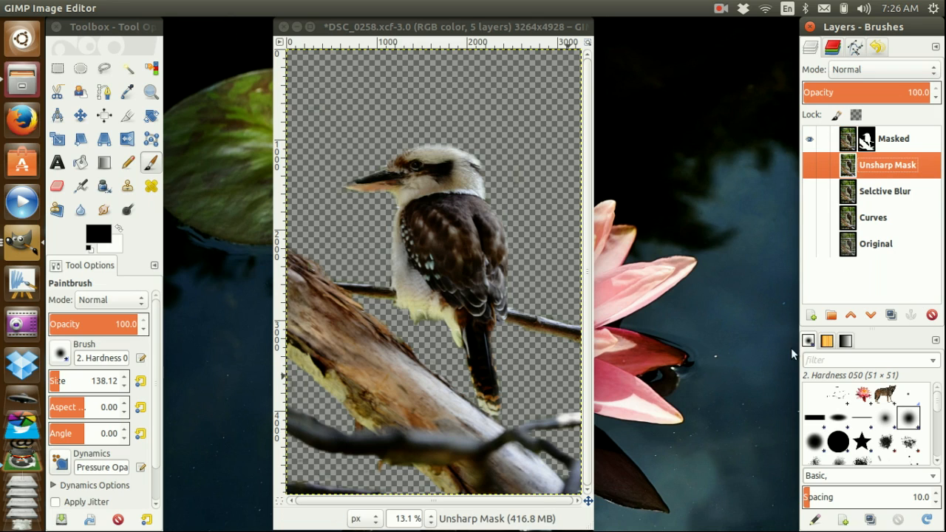
left_click(812, 316)
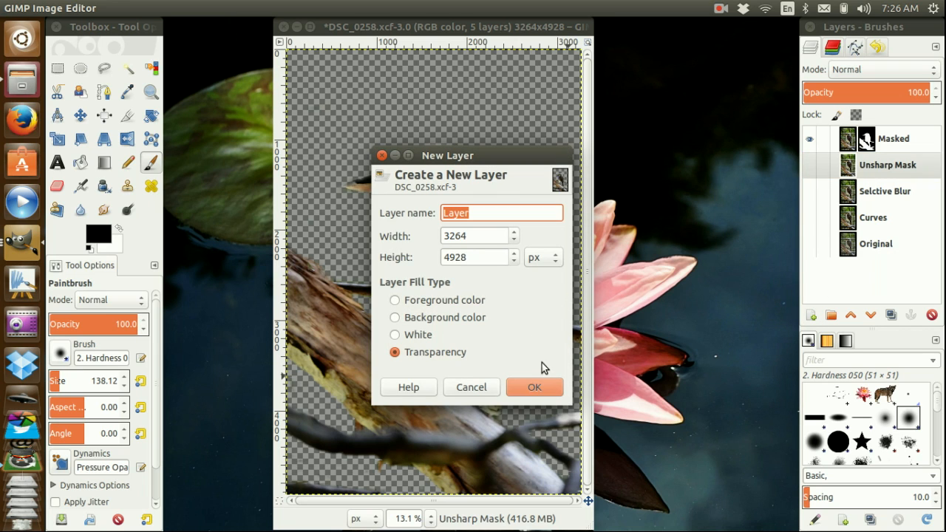
left_click(534, 388)
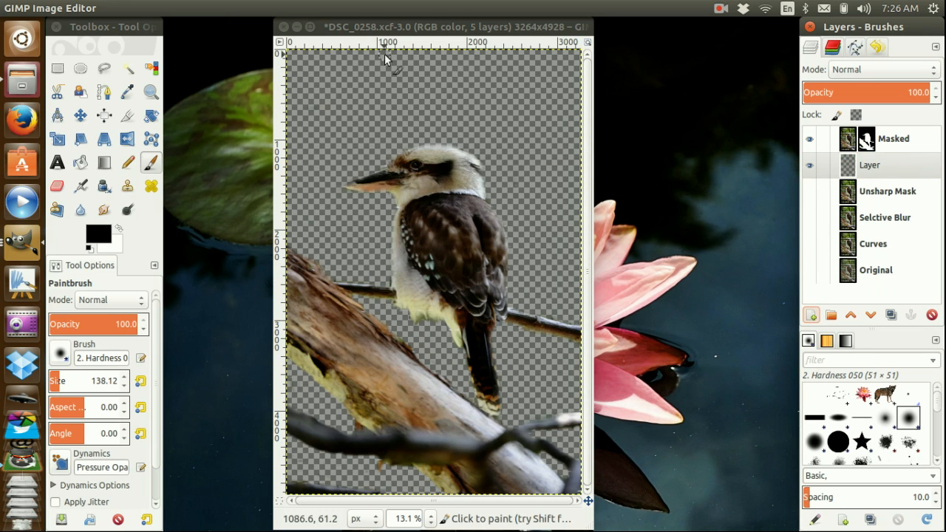
Start opening an image as a new layer and browse to the FromSrvr folder in Pictures.
left_click(368, 33)
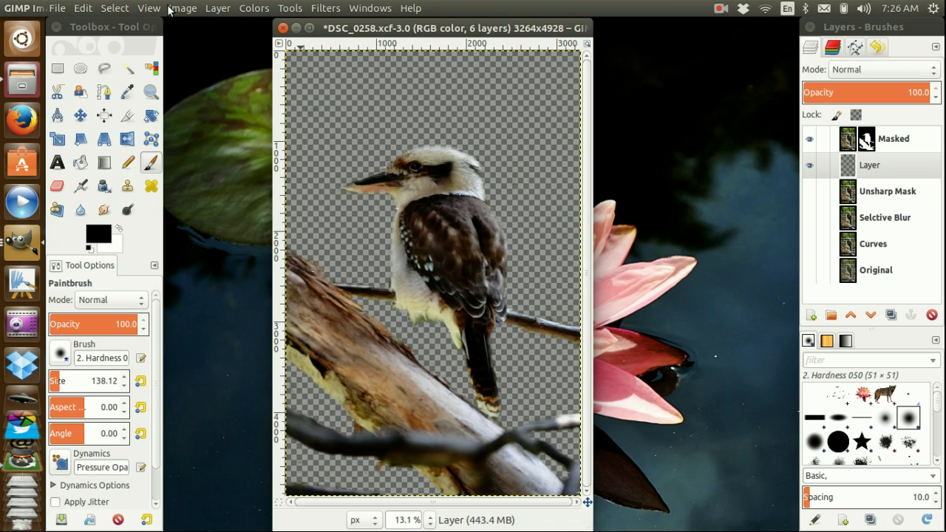
left_click(57, 8)
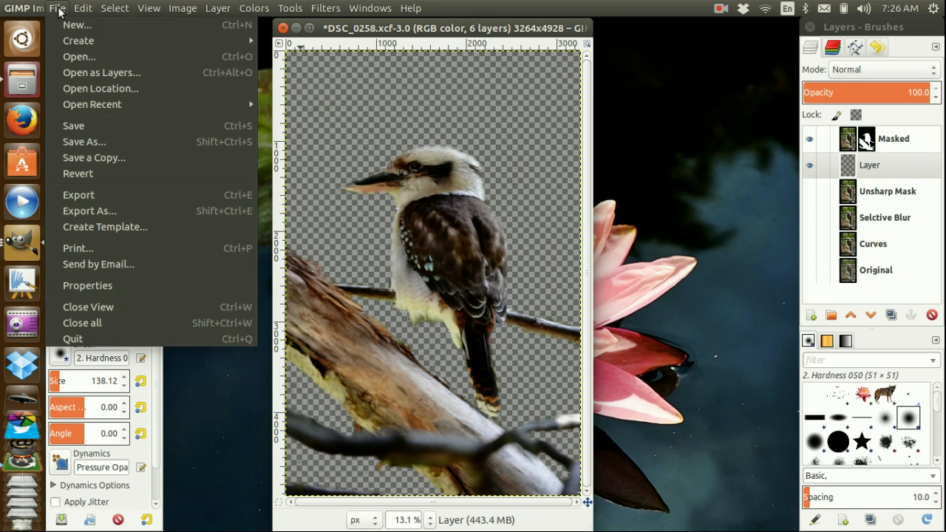
left_click(82, 57)
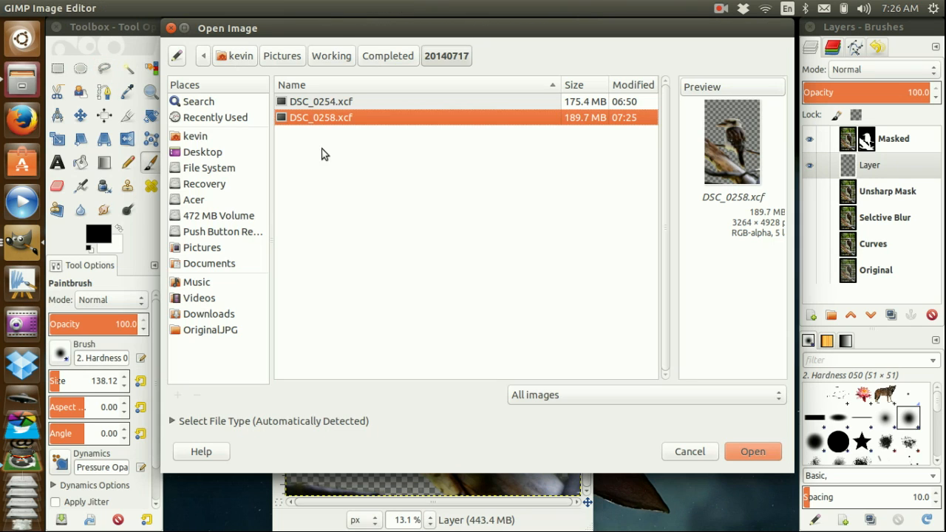
left_click(210, 255)
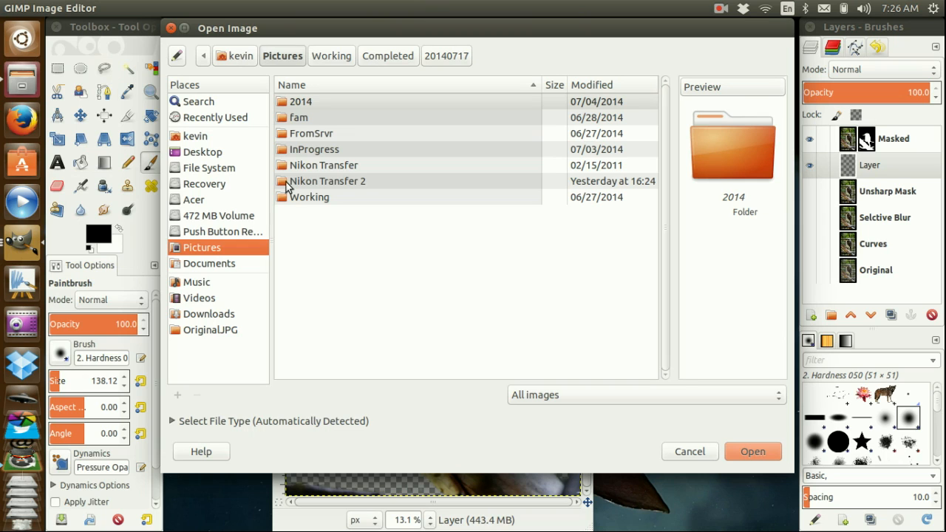
double_click(294, 140)
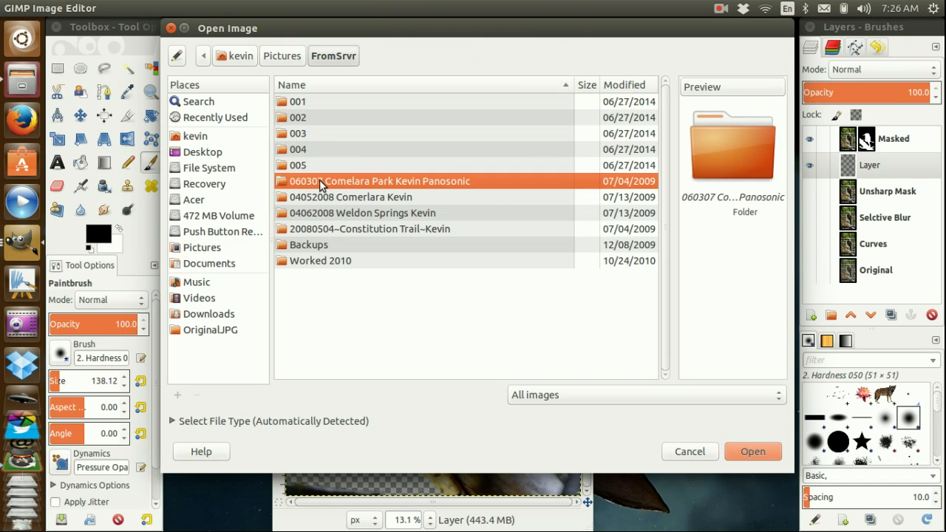
Preview photos in the 060307 Comelara Park folder, including P1200364.JPG to P1200367.JPG and P1200350.JPG, as possible backgrounds.
double_click(320, 184)
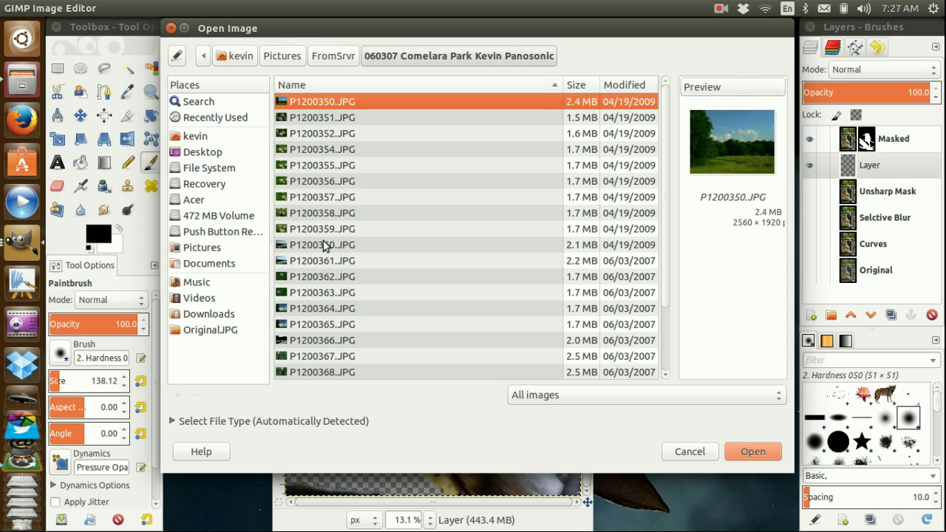
left_click(321, 310)
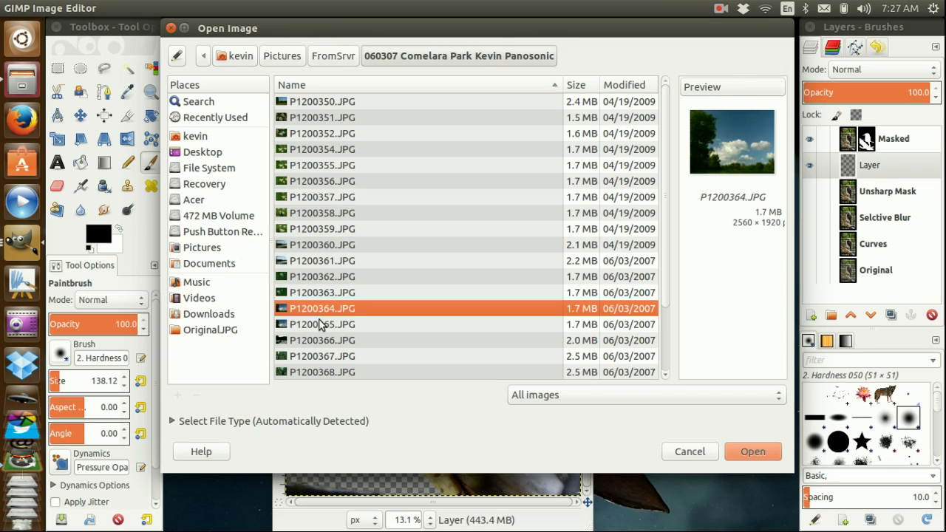
left_click(320, 325)
left_click(331, 344)
left_click(328, 357)
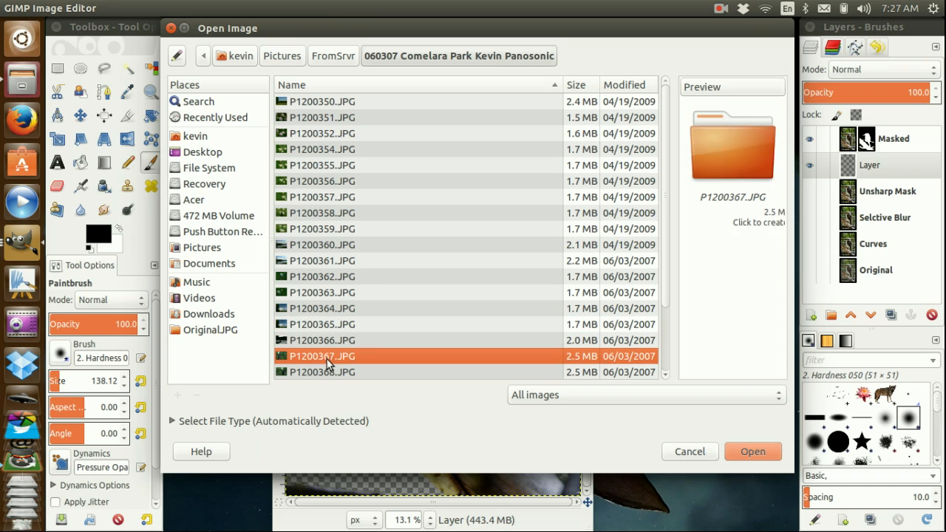
left_click(314, 103)
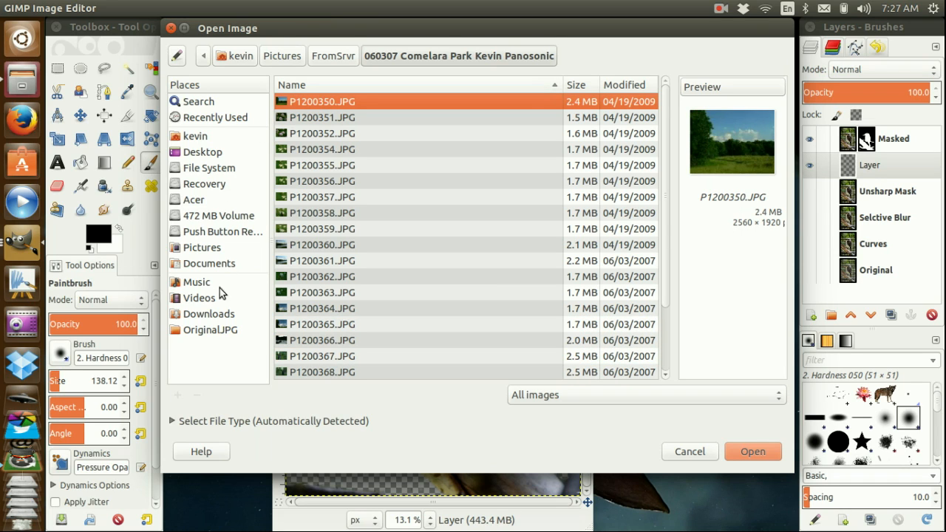
Add P1250011.JPG from the 04052008 Comerlara folder as a background layer beneath the Masked layer.
left_click(337, 56)
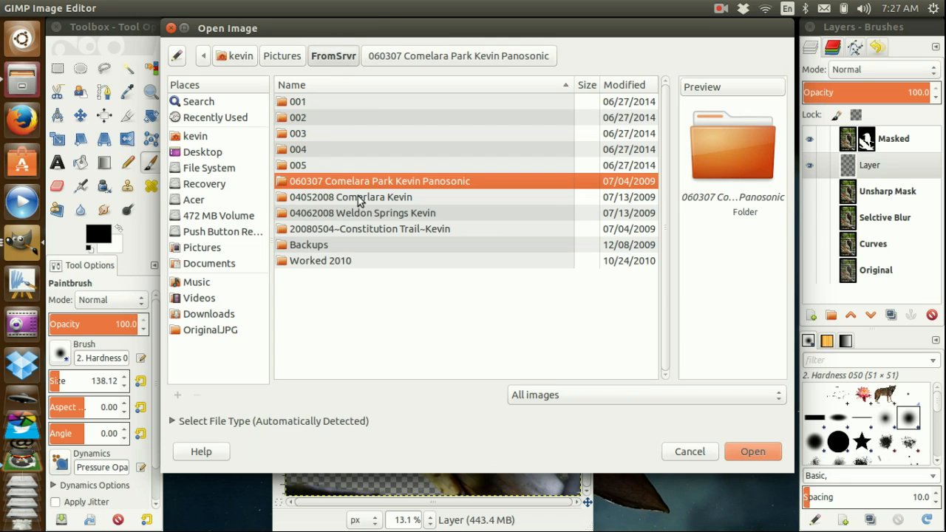
double_click(359, 204)
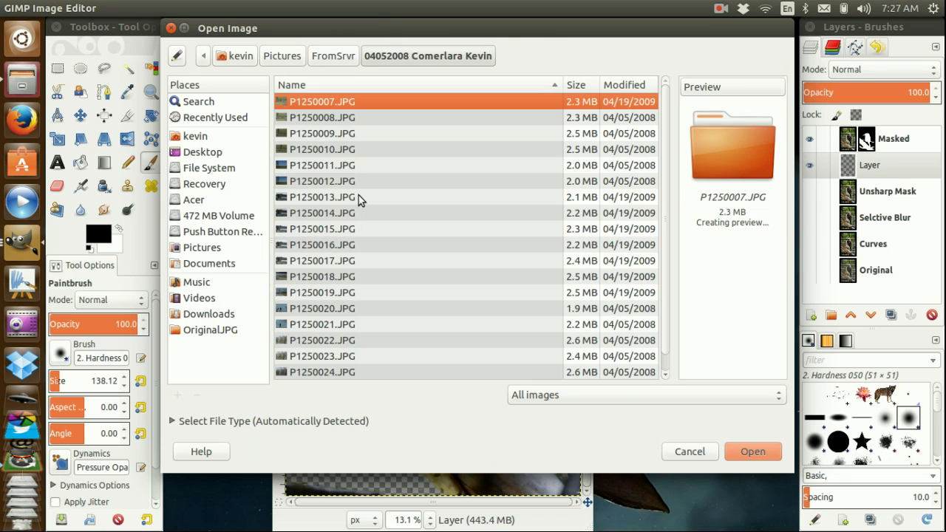
left_click(320, 167)
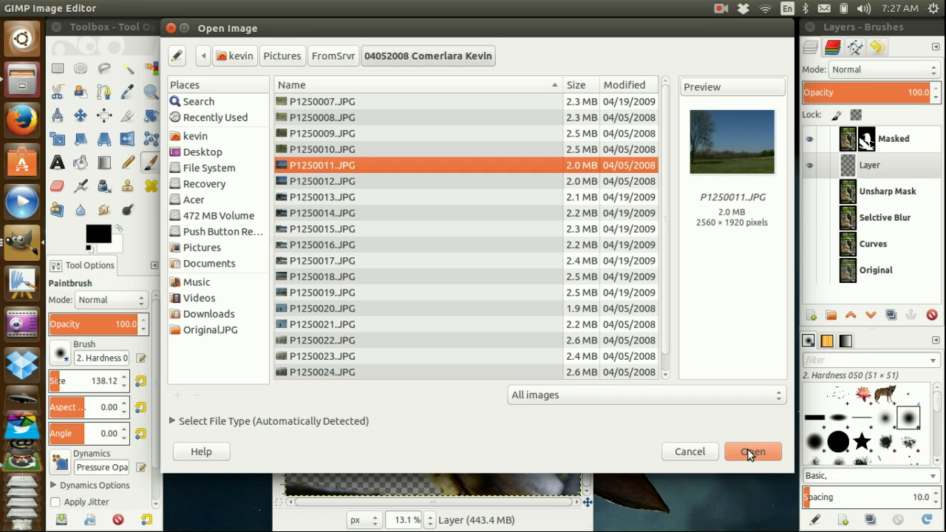
left_click(314, 179)
left_click(313, 171)
left_click(759, 449)
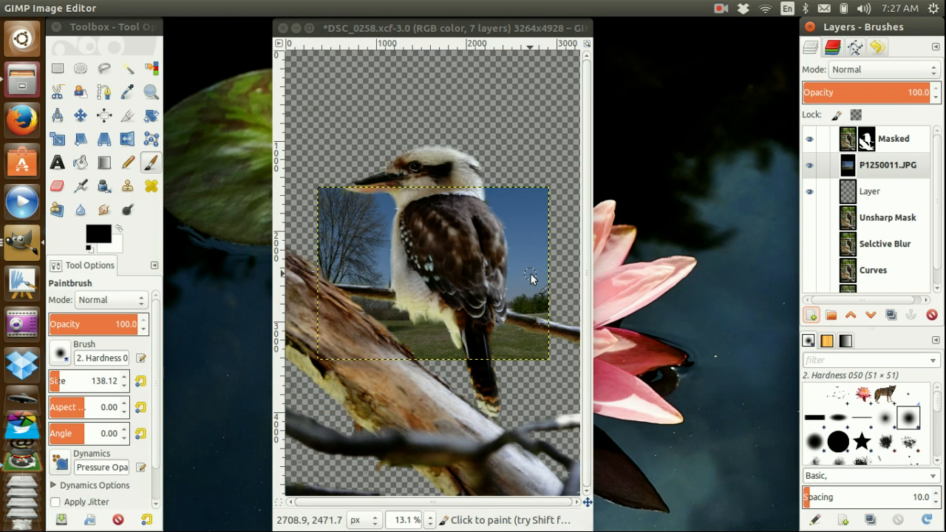
Scale the P1250011.JPG layer proportionally to 6571 × 4928 px with Sinc (Lanczos3) interpolation.
left_click(345, 30)
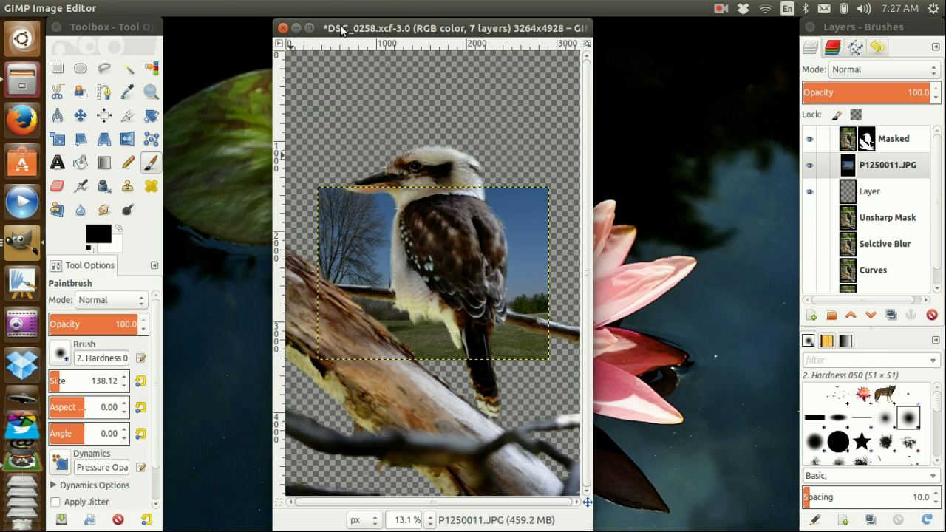
left_click(182, 8)
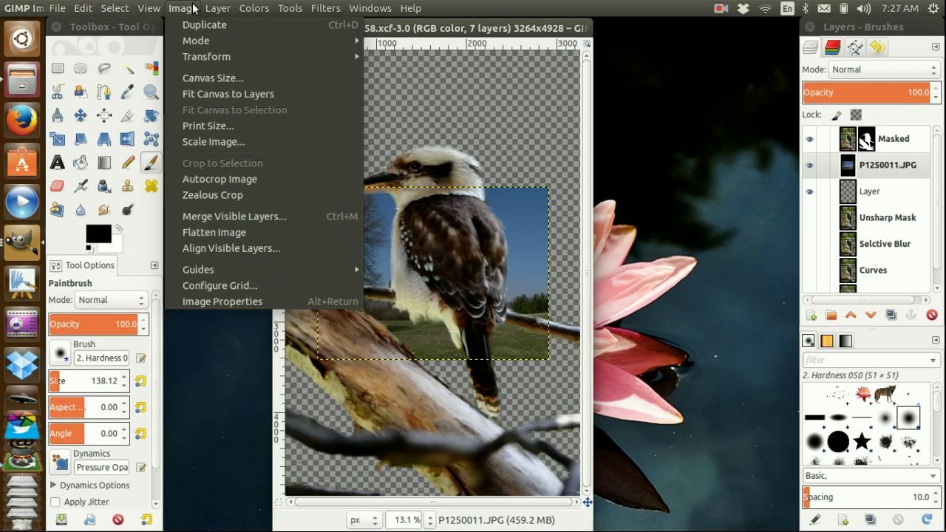
mouse_move(229, 8)
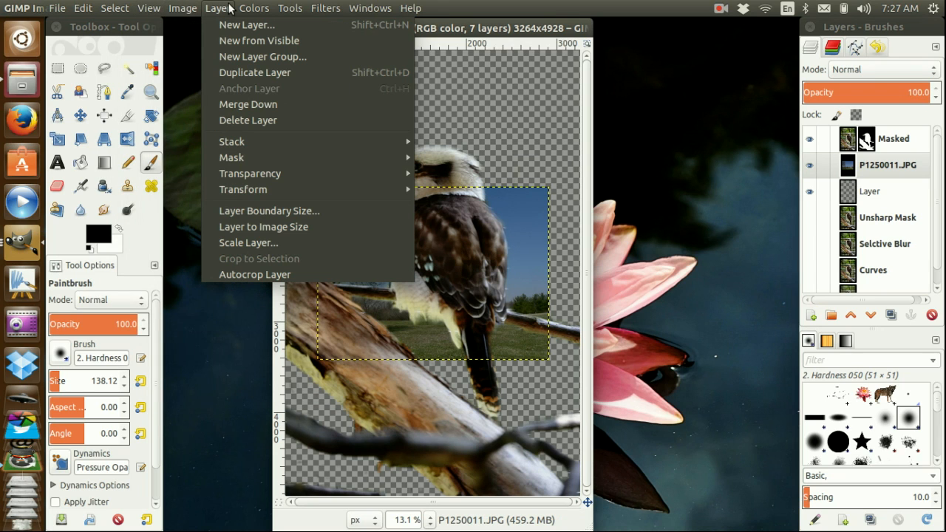
left_click(263, 242)
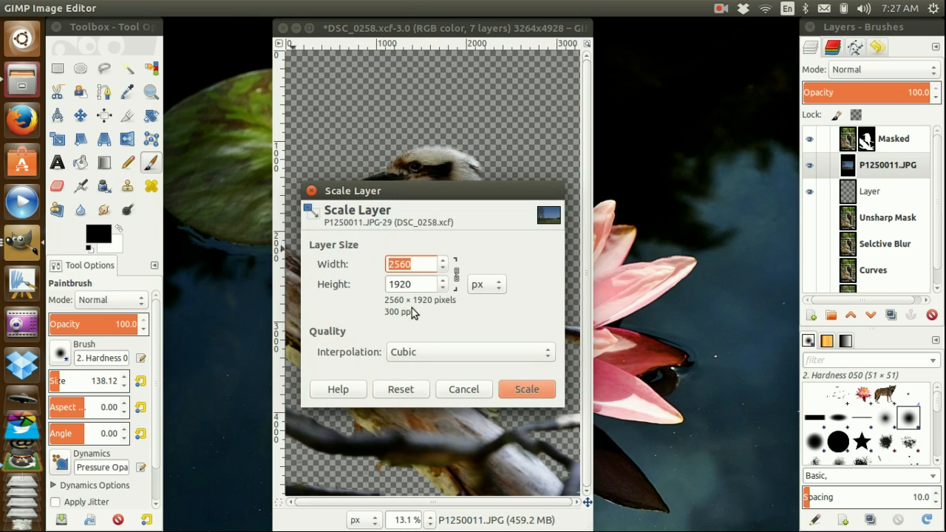
type("3264")
key("Tab")
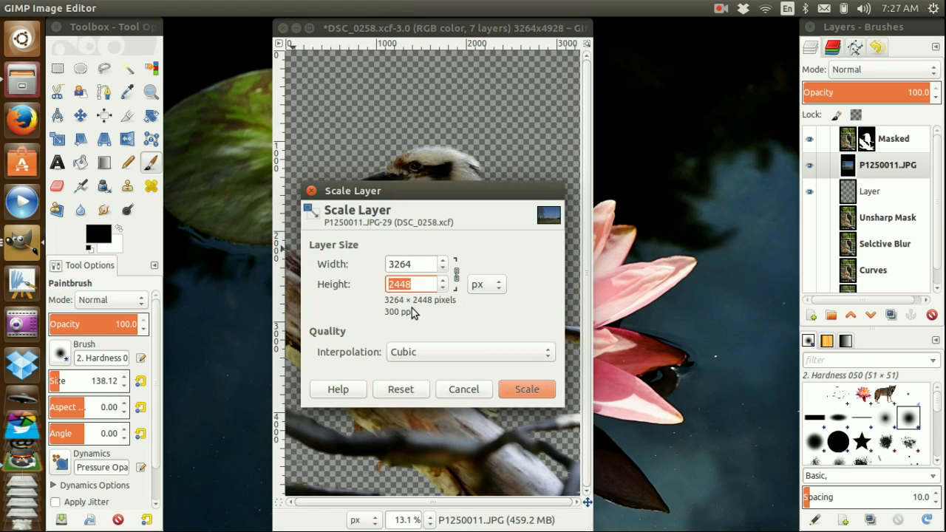
type("4928")
key("Tab")
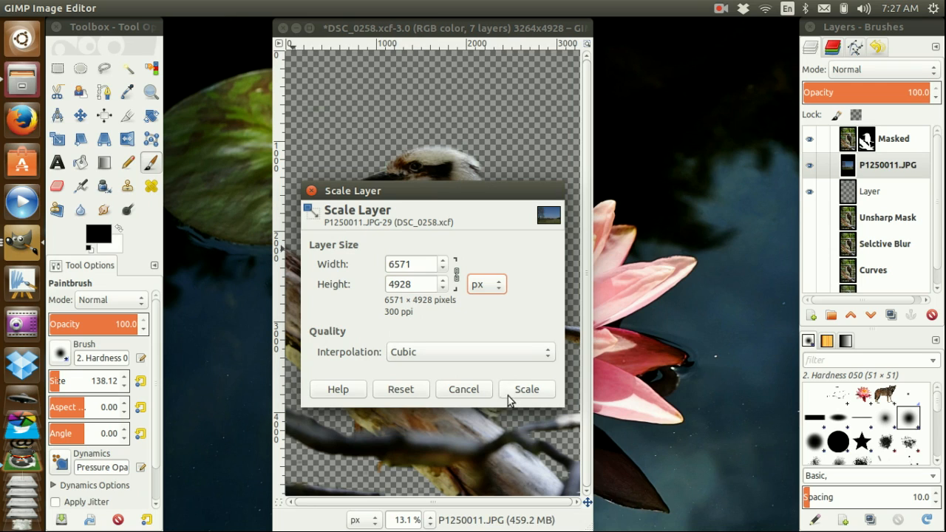
left_click(506, 353)
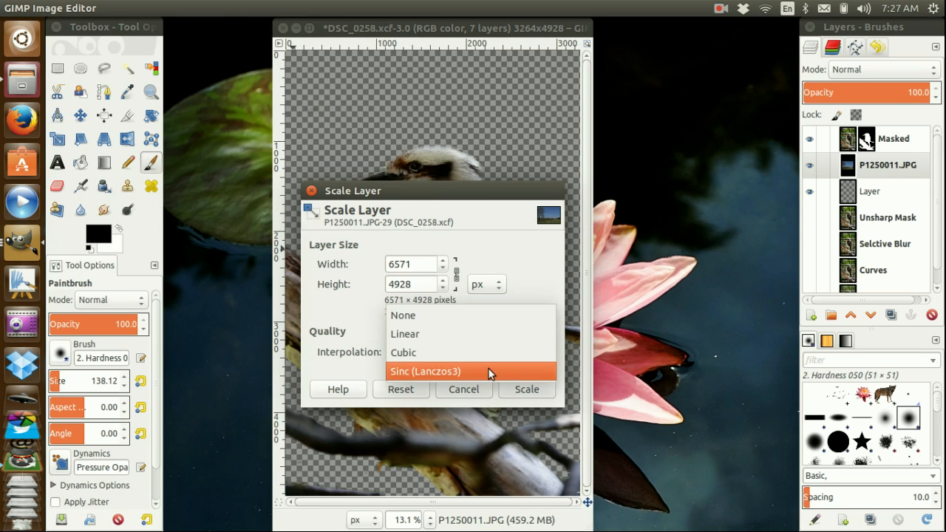
left_click(495, 371)
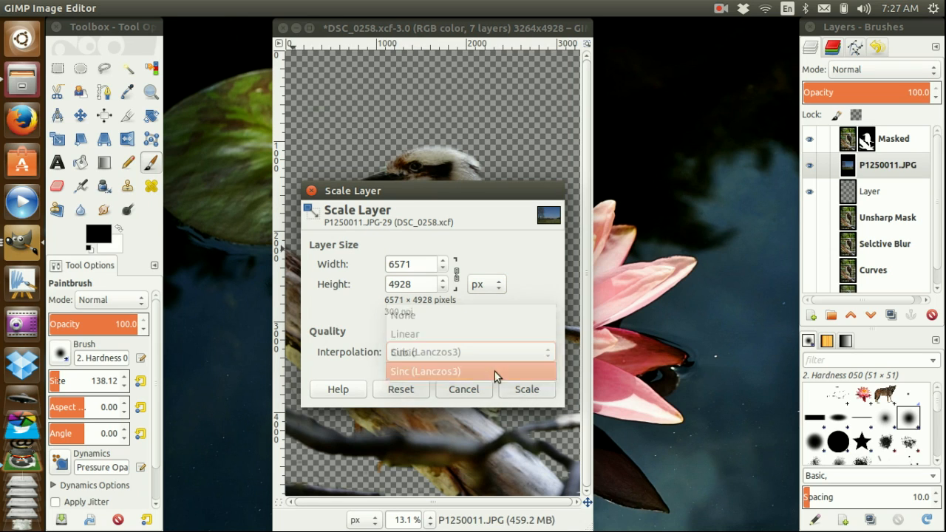
left_click(525, 388)
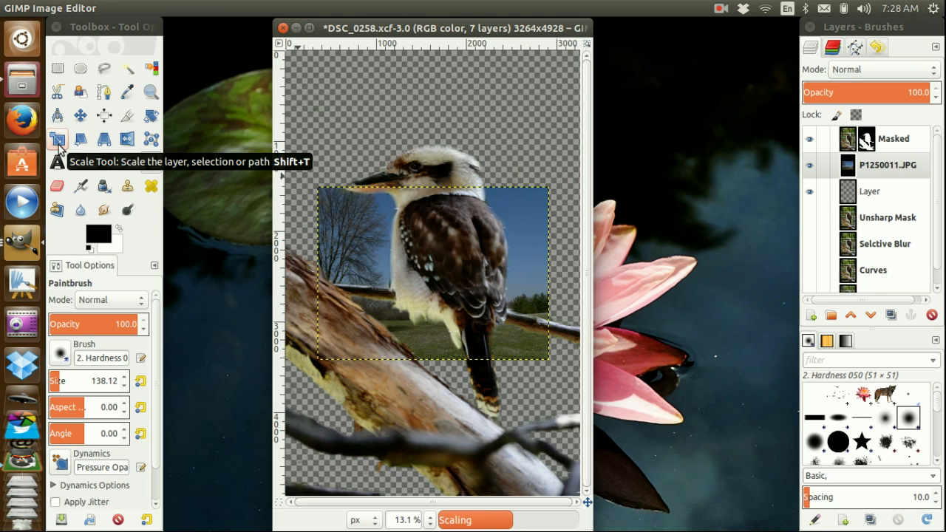
Scale the P1250011.JPG layer to 2560 × 4928 px with the Scale tool, leaving width and height unlinked.
left_click(58, 145)
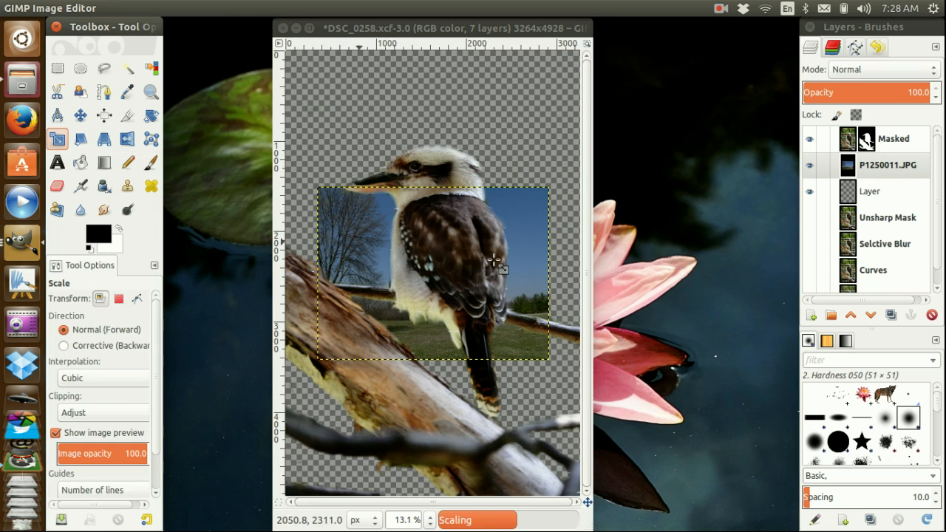
left_click(371, 245)
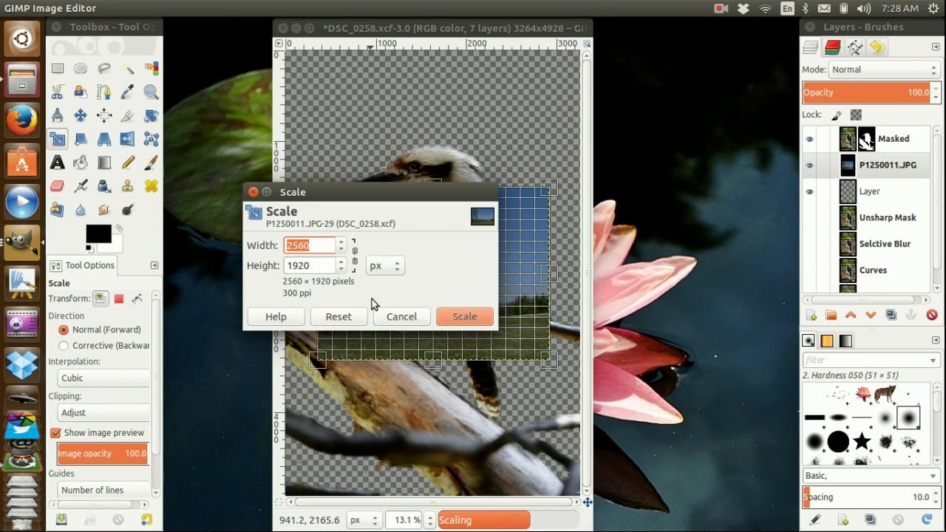
key("Tab")
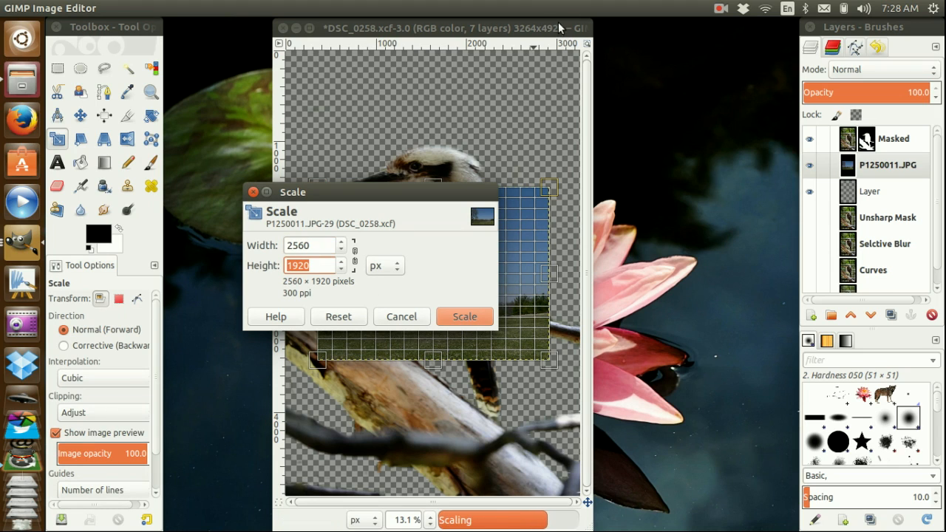
type("4928")
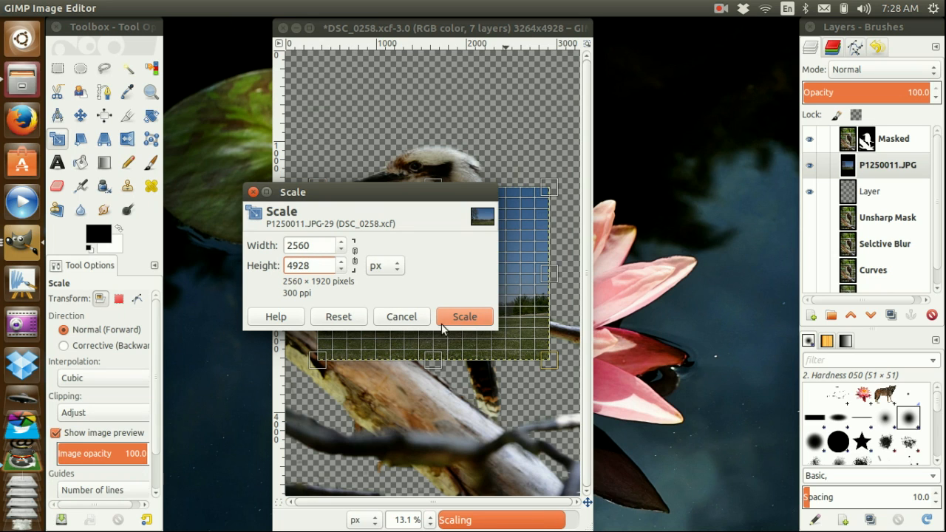
left_click(481, 316)
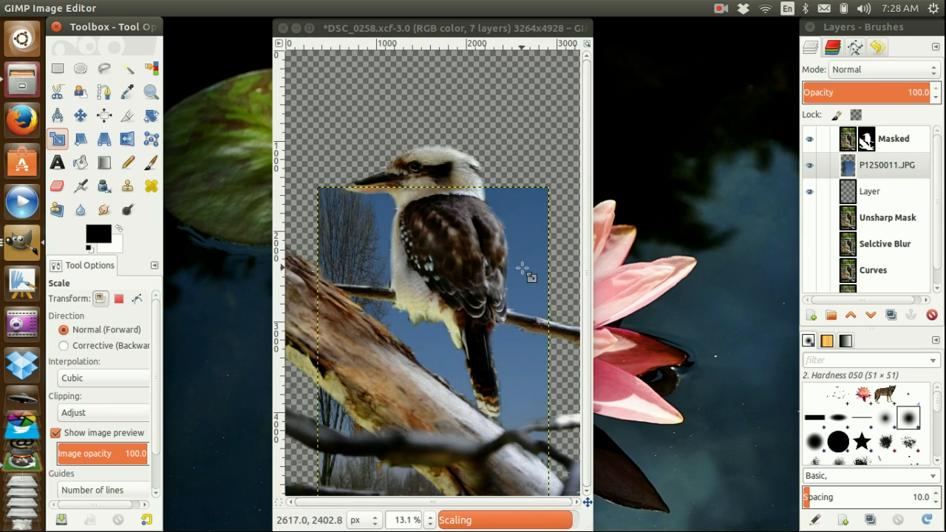
Try to move the P1250011.JPG layer upward with the Move tool and undo the unintended layer shift.
key("m")
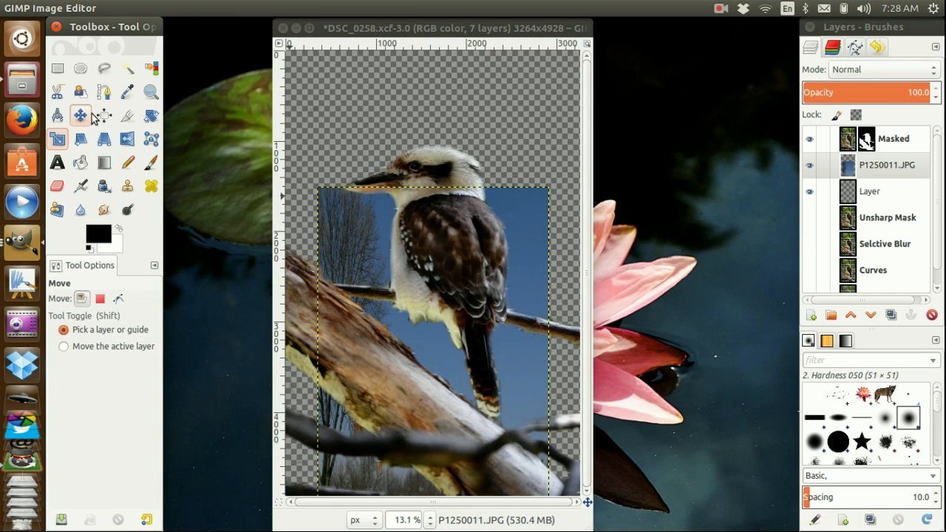
left_click_drag(529, 240, 529, 128)
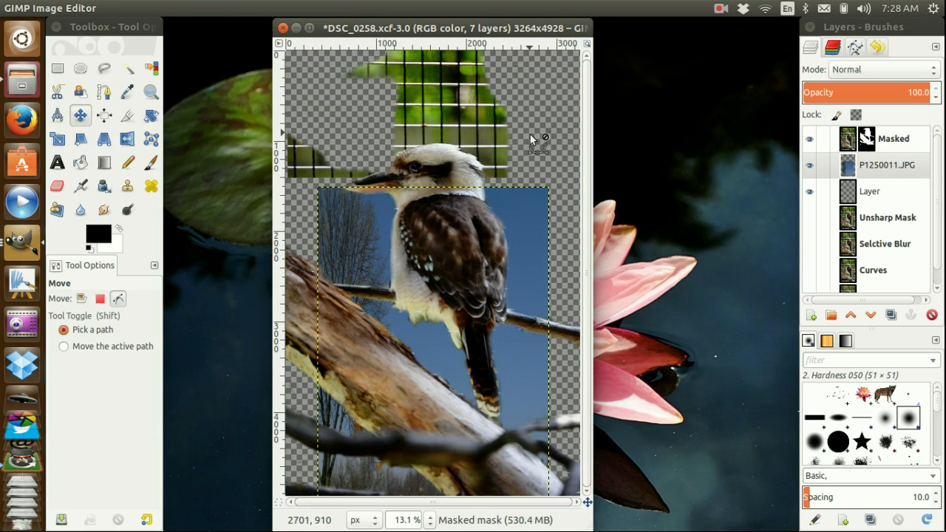
key("ctrl+z")
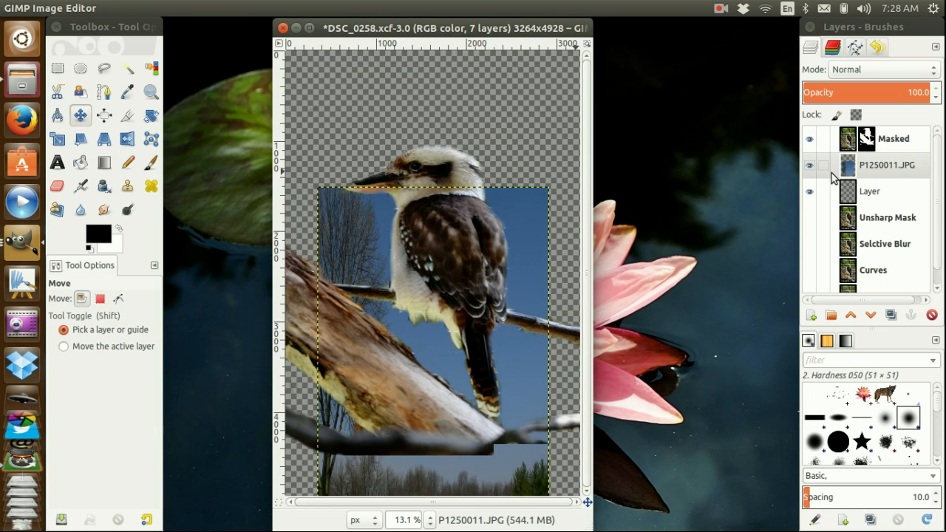
left_click(855, 168)
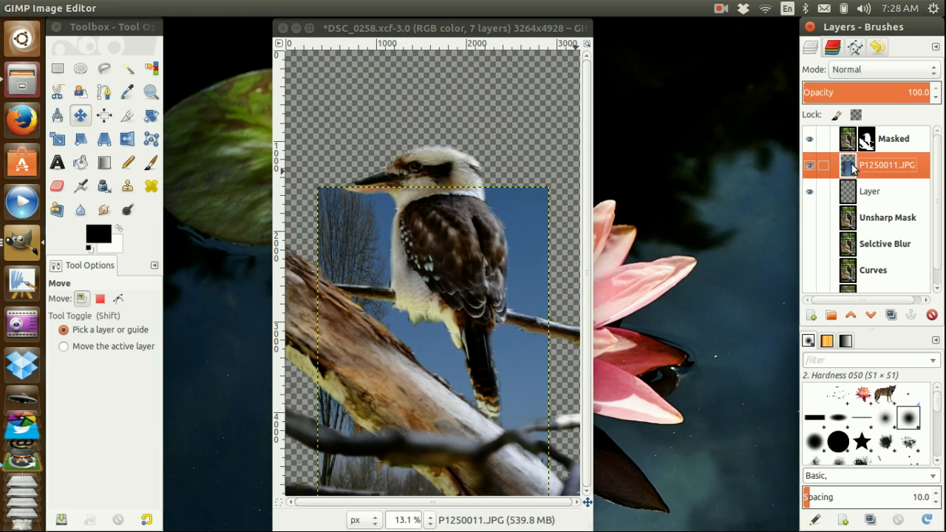
left_click(531, 209)
left_click_drag(532, 203, 526, 161)
left_click(847, 176)
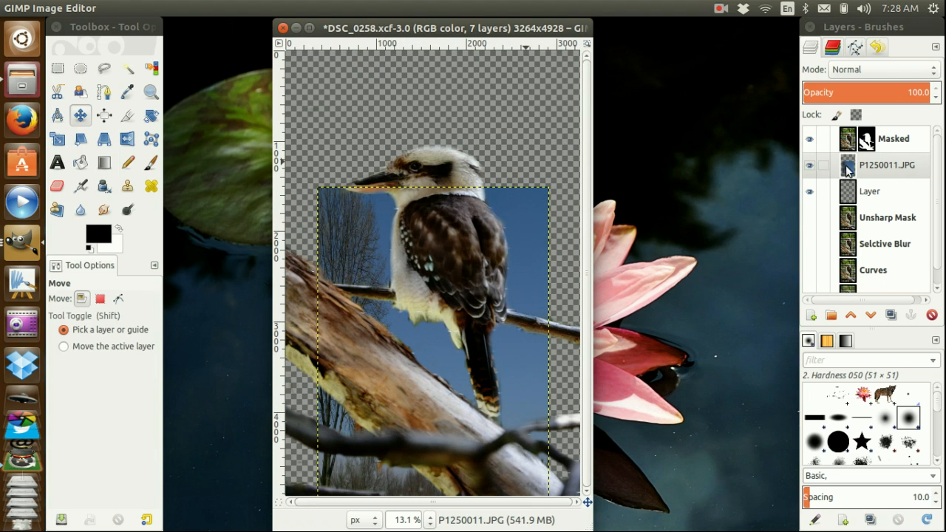
Set the Move tool to move the active layer and shift P1250011.JPG to the canvas's upper-left corner.
left_click(64, 346)
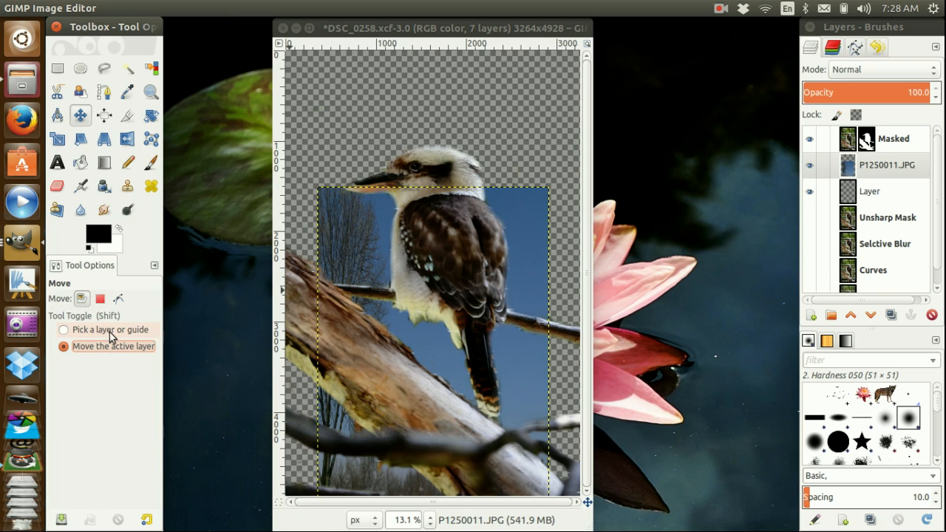
left_click(526, 255)
left_click_drag(525, 250, 491, 115)
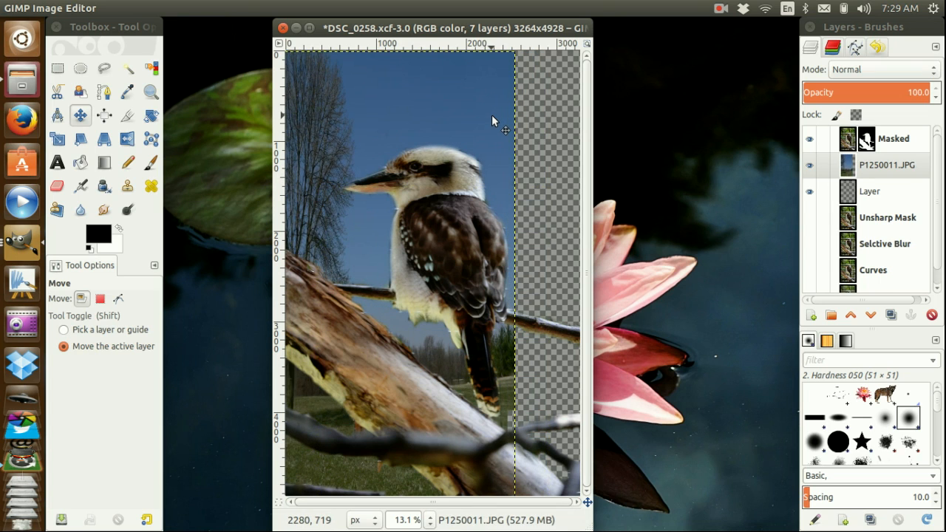
Undo the move and the non-proportional scaling of the P1250011.JPG layer.
left_click(118, 298)
key("ctrl+z")
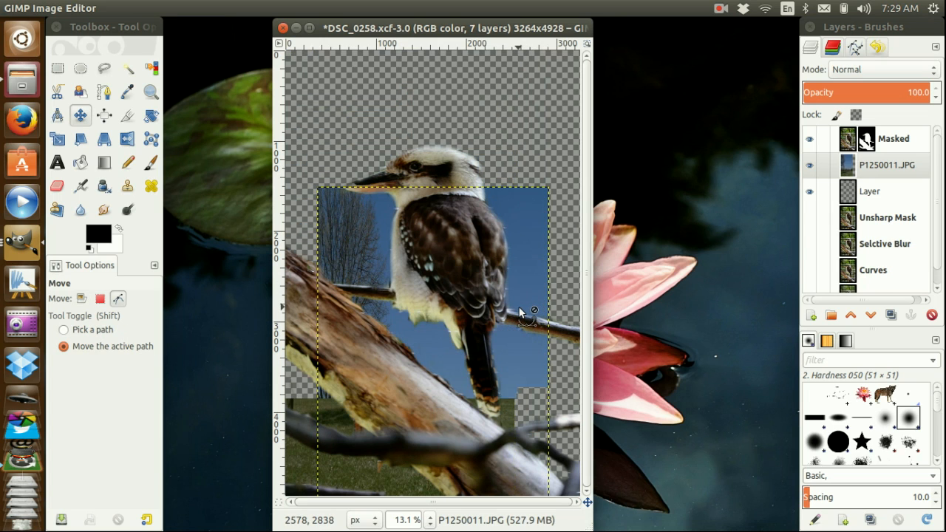
key("ctrl+z")
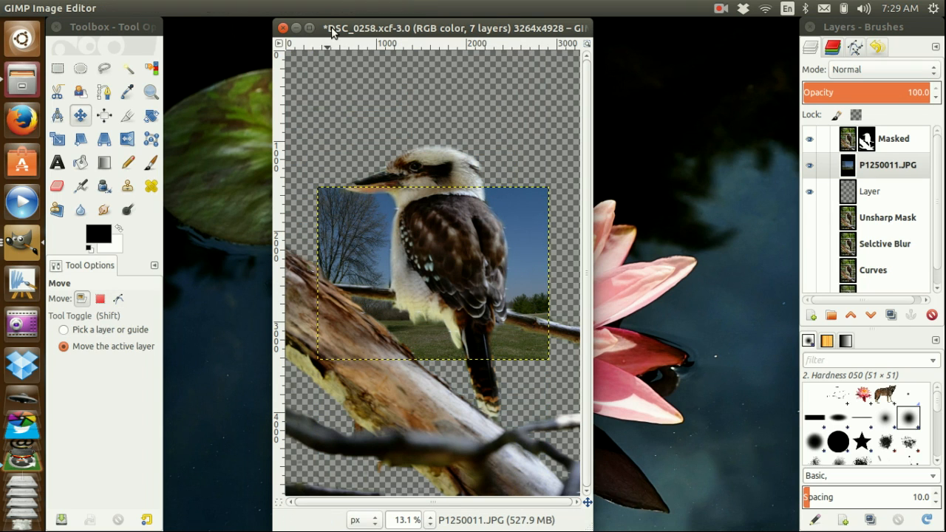
Scale the P1250011.JPG layer to a height of 4928 px with width and height linked.
left_click(56, 138)
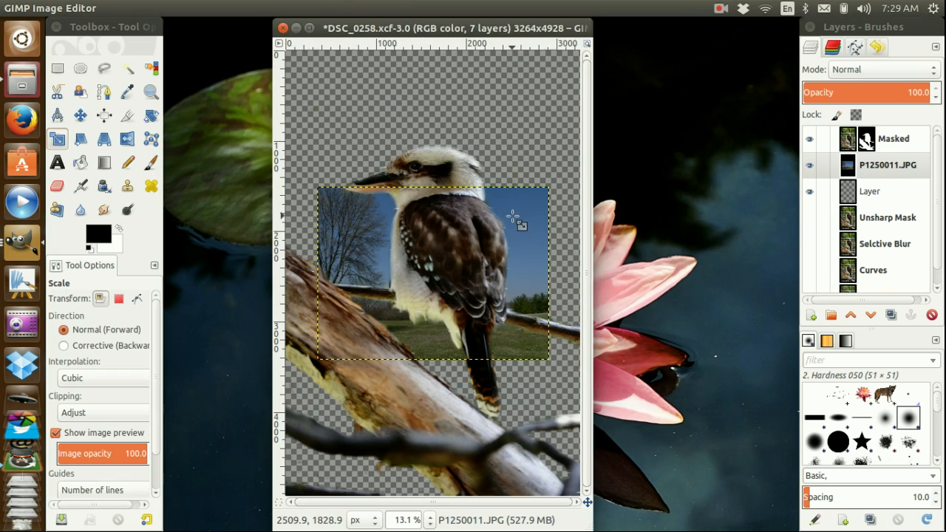
left_click(512, 217)
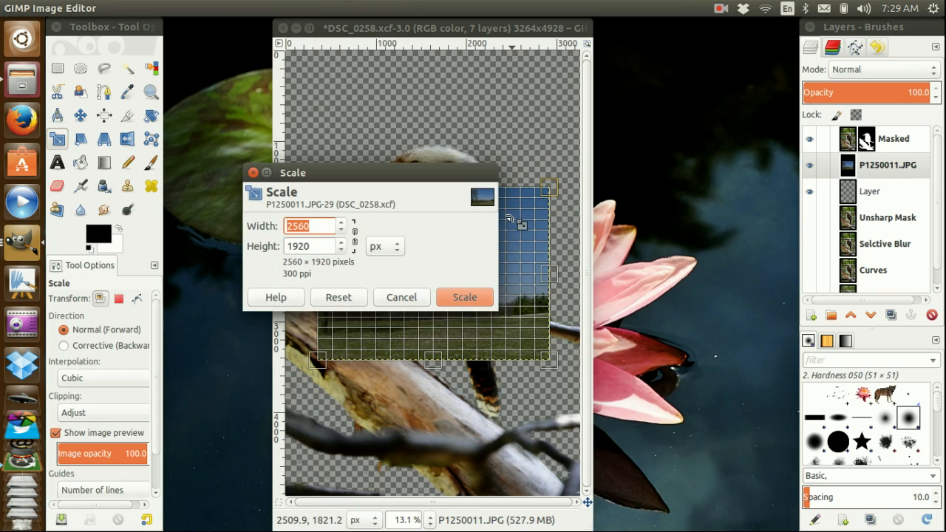
left_click(354, 243)
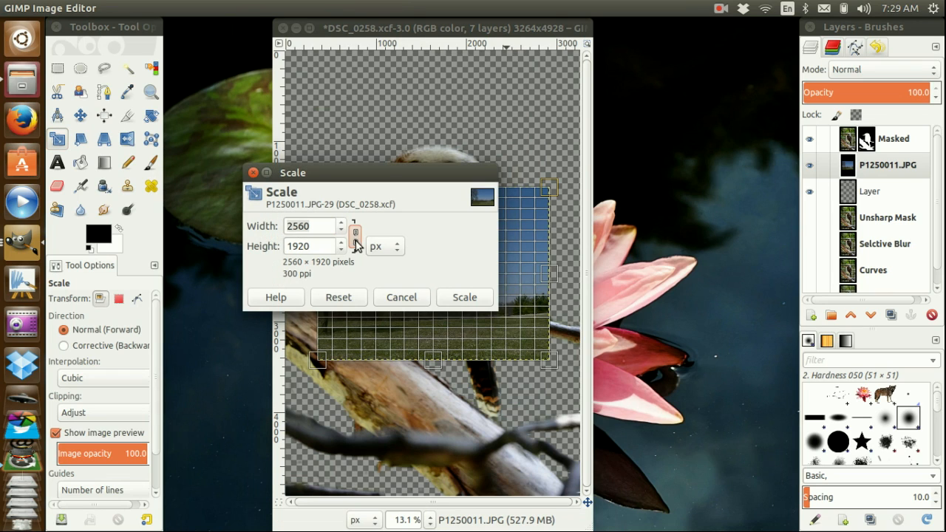
double_click(315, 247)
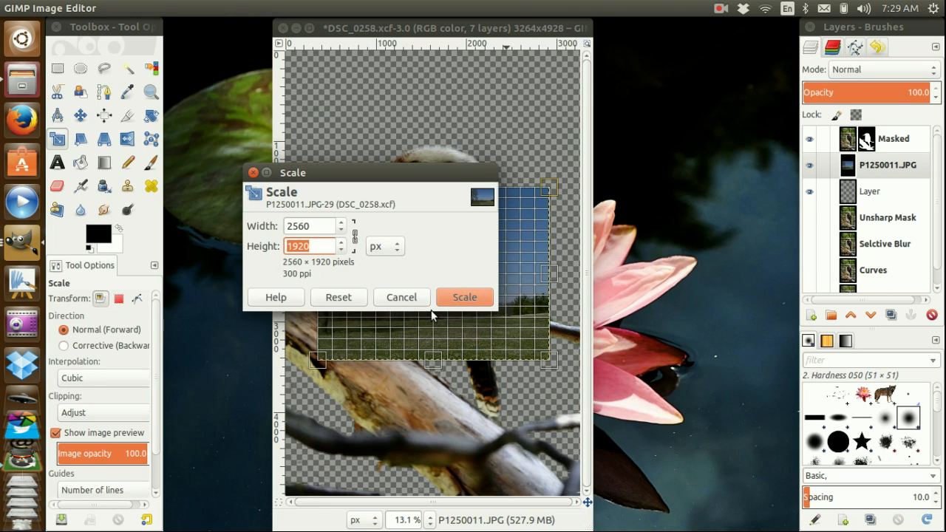
type("4928")
key("BackSpace")
type("8")
left_click(465, 297)
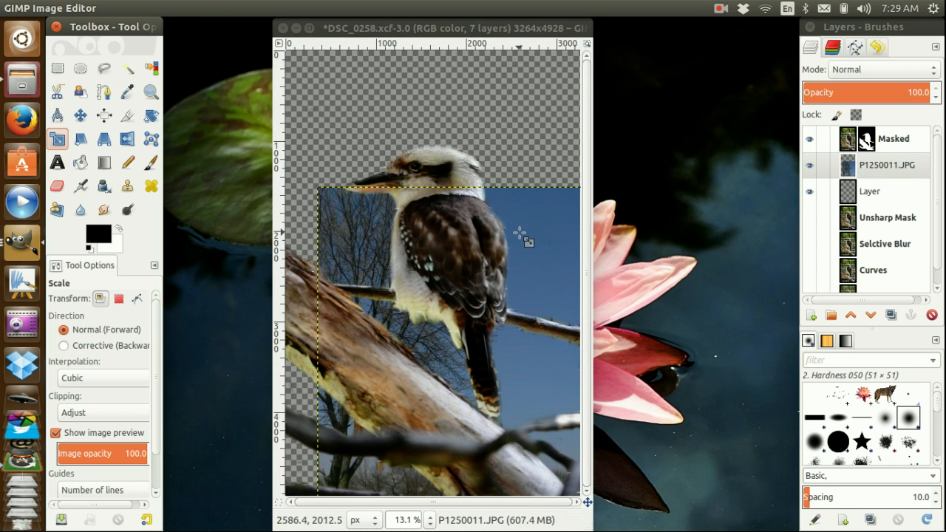
Move the P1250011.JPG layer to fill the canvas behind the bird without the large tree, and fit the layer to the image size.
left_click(82, 118)
left_click_drag(545, 249, 318, 110)
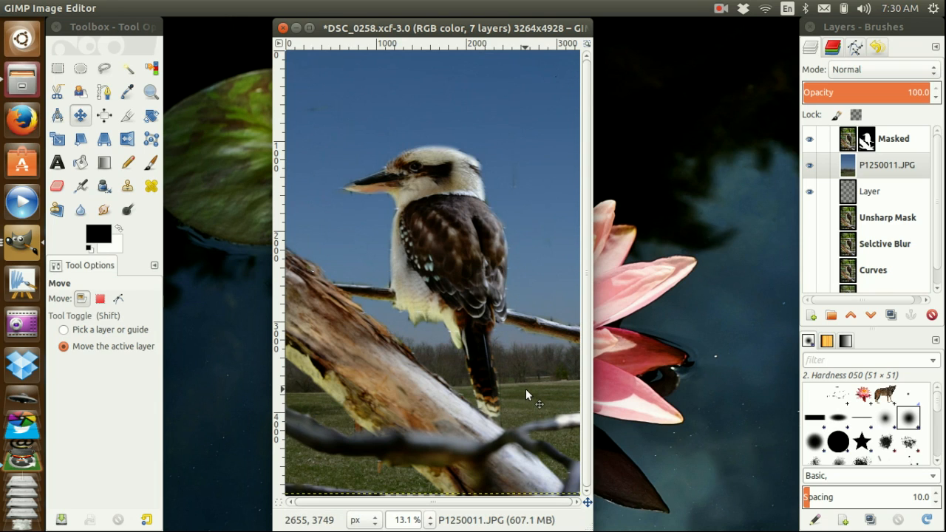
left_click_drag(524, 389, 529, 397)
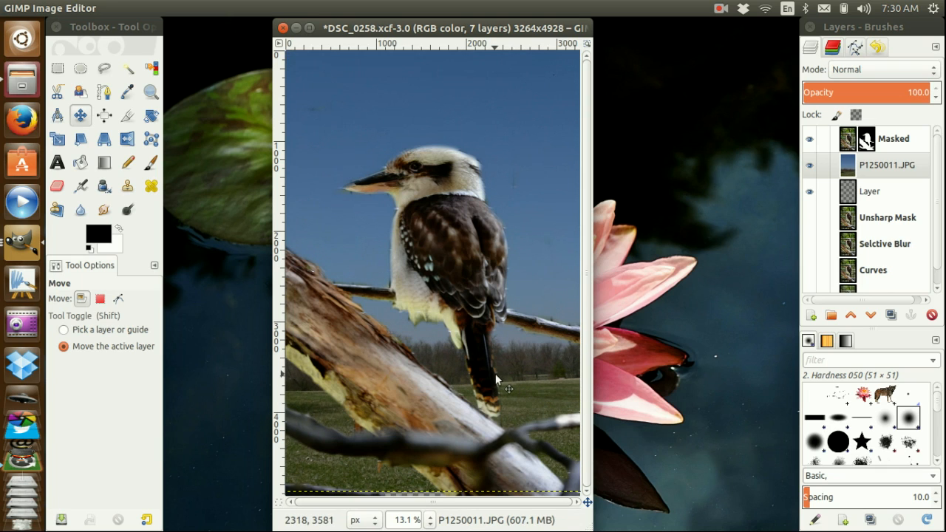
right_click(872, 168)
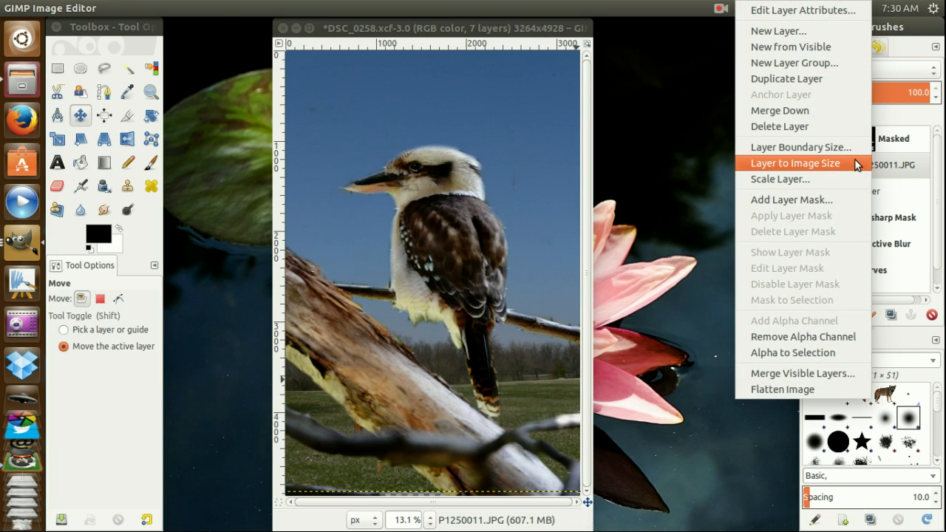
left_click(853, 161)
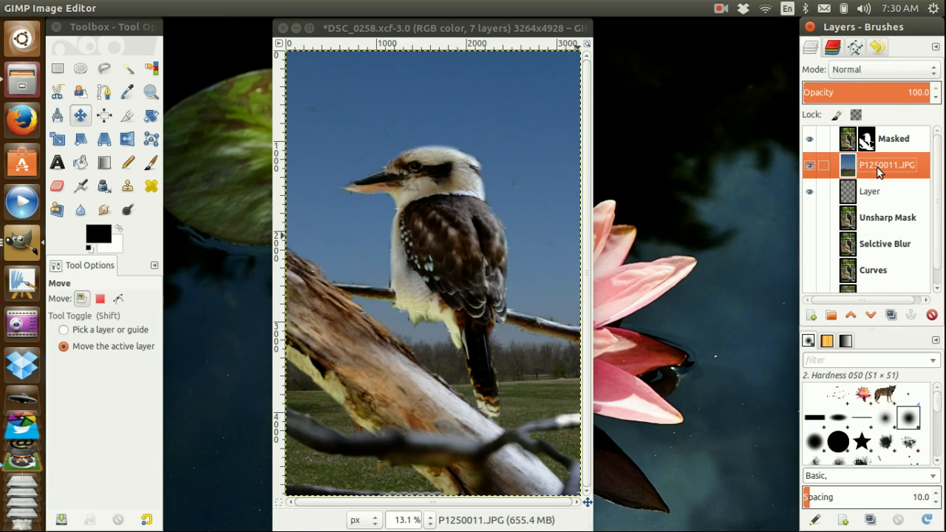
Apply a Gaussian Blur with a 15 px horizontal and vertical radius to the P1250011.JPG background layer.
left_click(424, 29)
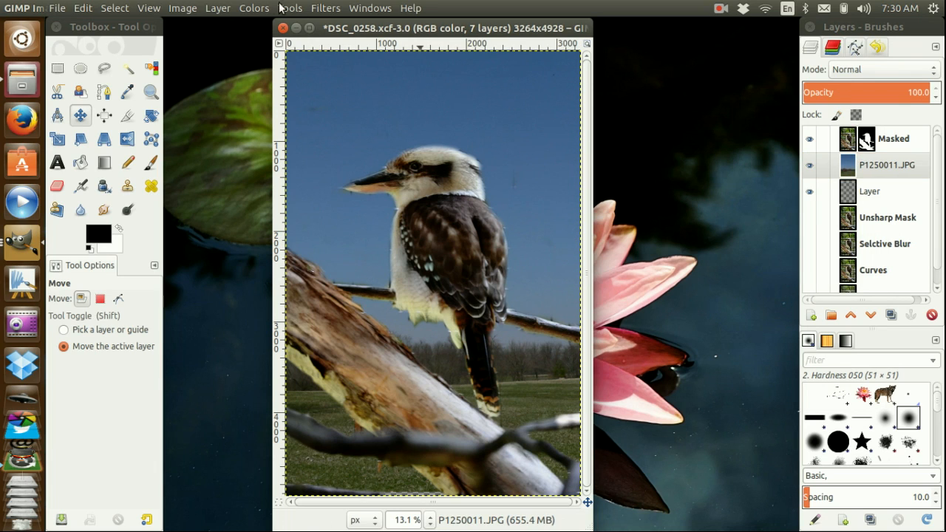
left_click(322, 8)
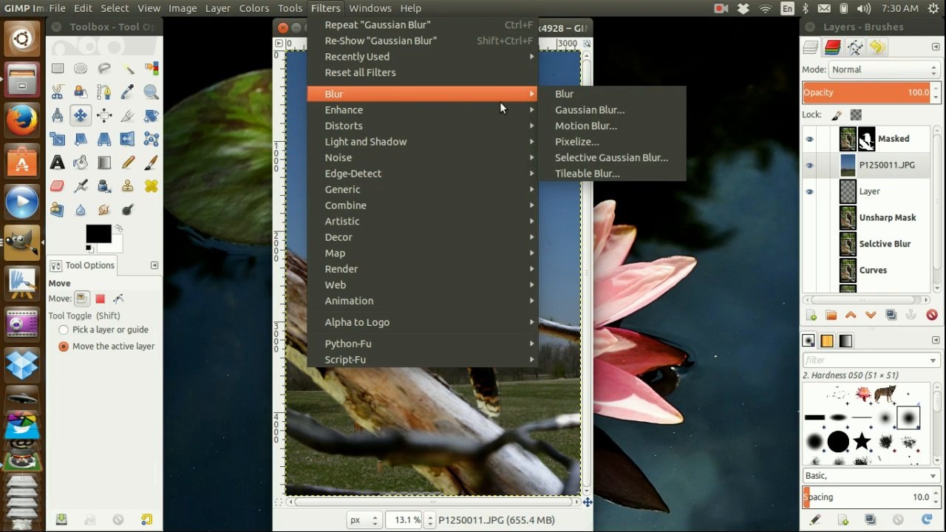
mouse_move(532, 94)
left_click(598, 109)
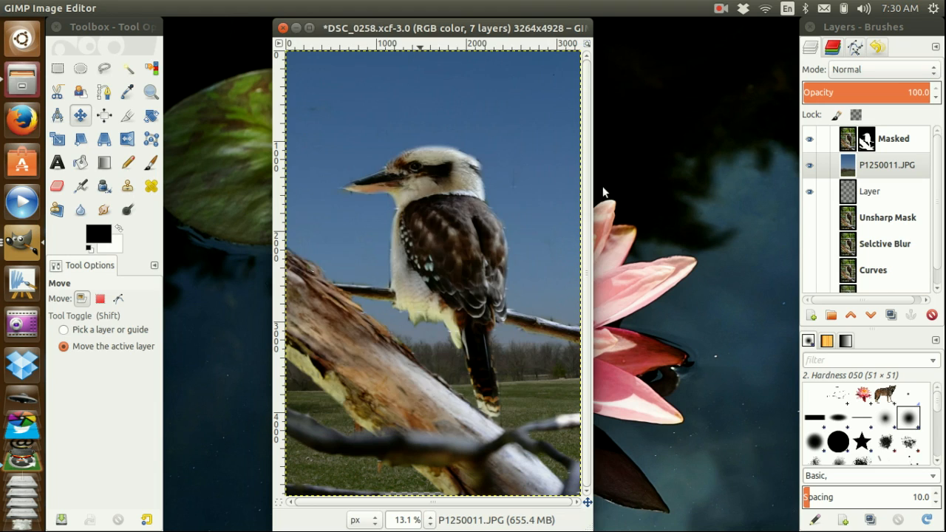
left_click_drag(450, 268, 464, 304)
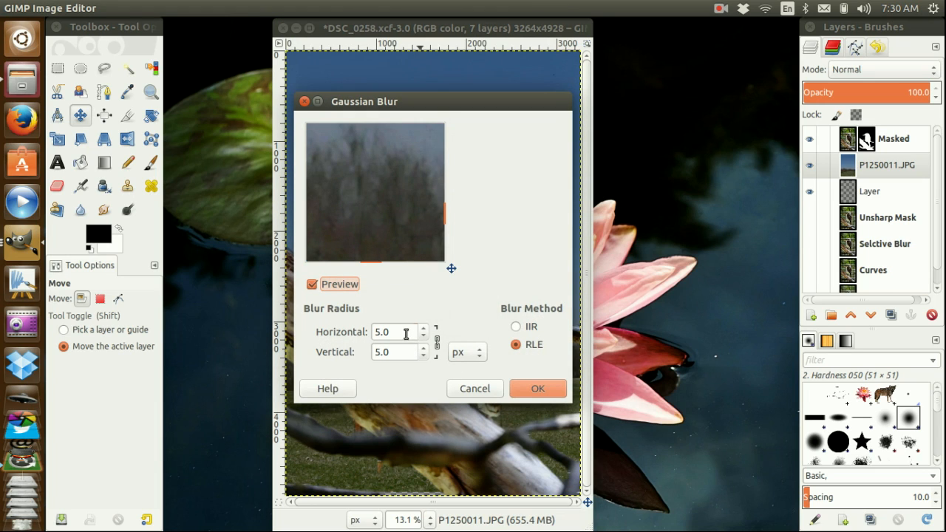
left_click_drag(404, 331, 321, 327)
type("15")
key("Tab")
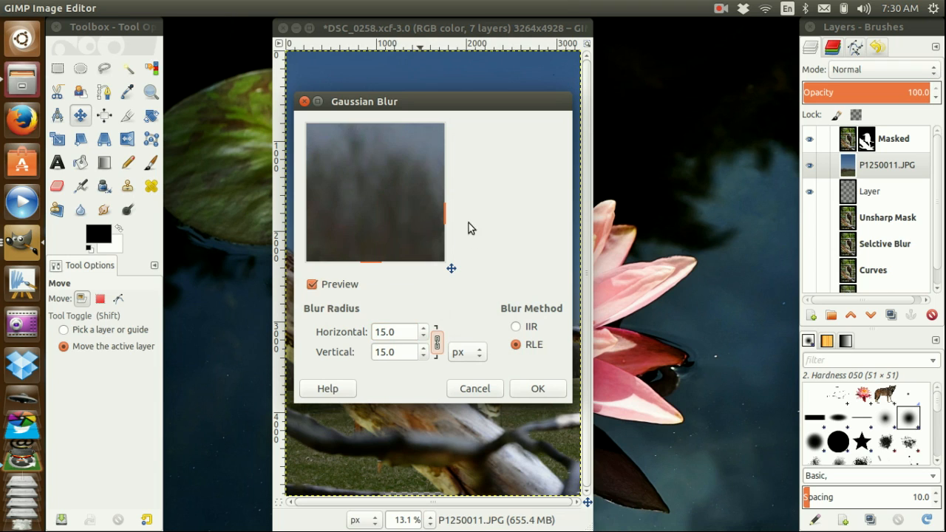
left_click(537, 388)
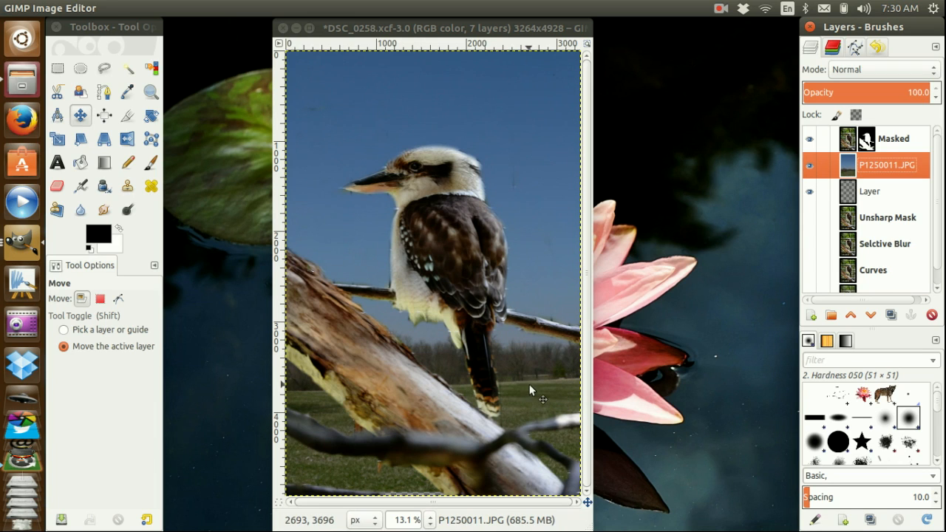
Reapply Gaussian Blur to the P1250011.JPG layer with the horizontal and vertical radius set to 50 px.
left_click(381, 27)
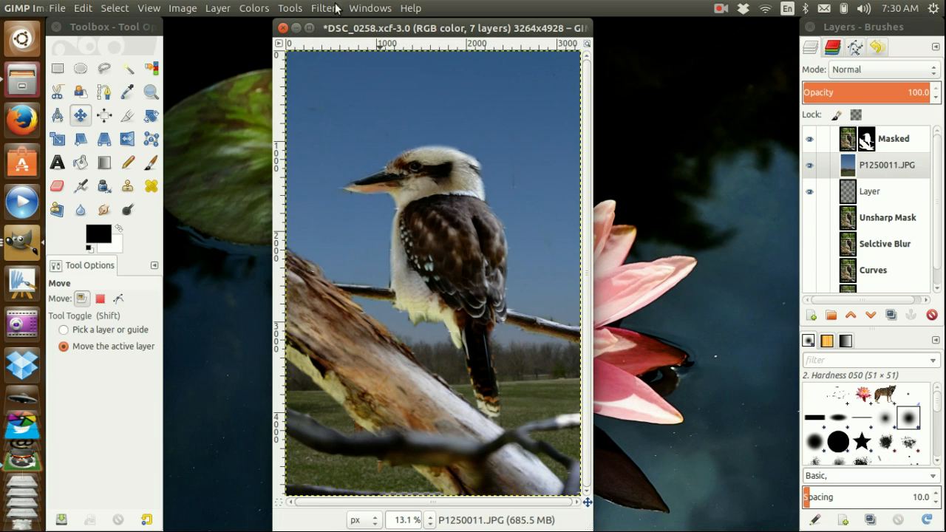
left_click(325, 9)
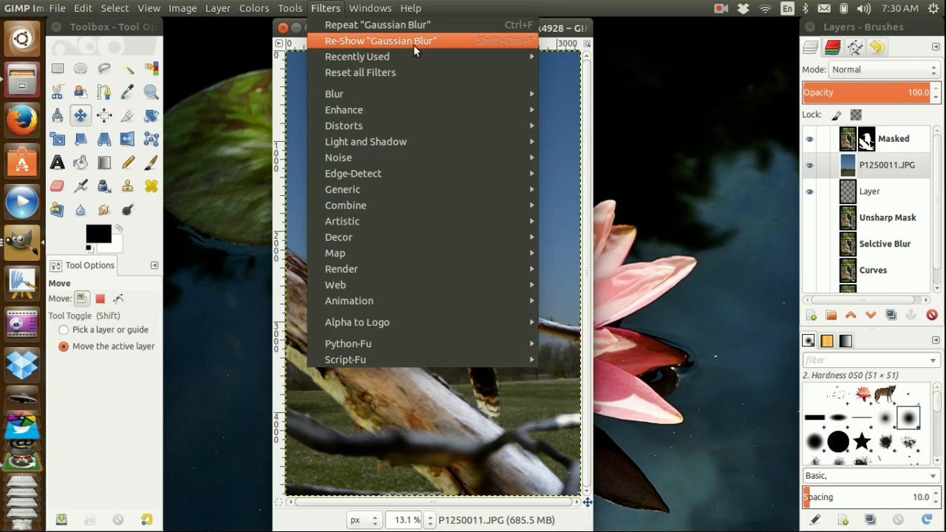
left_click(450, 41)
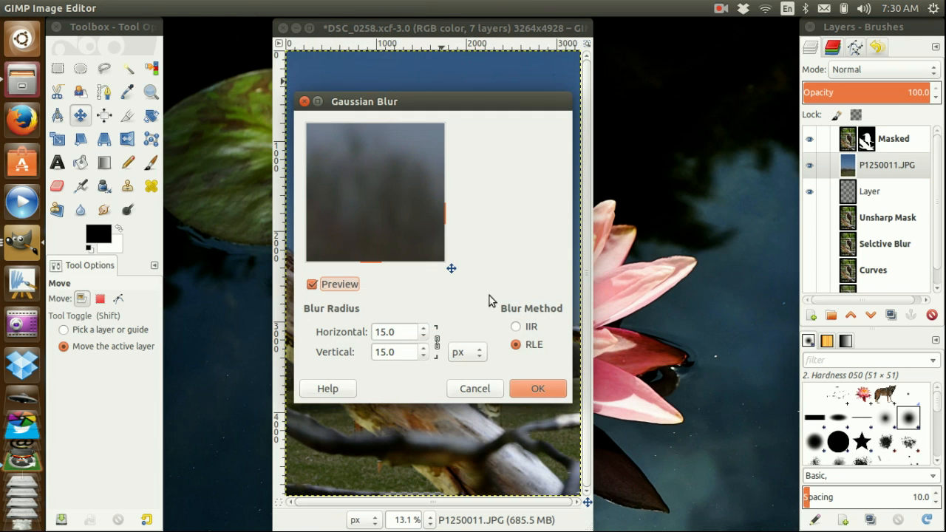
double_click(410, 327)
left_click_drag(384, 100, 438, 9)
double_click(437, 8)
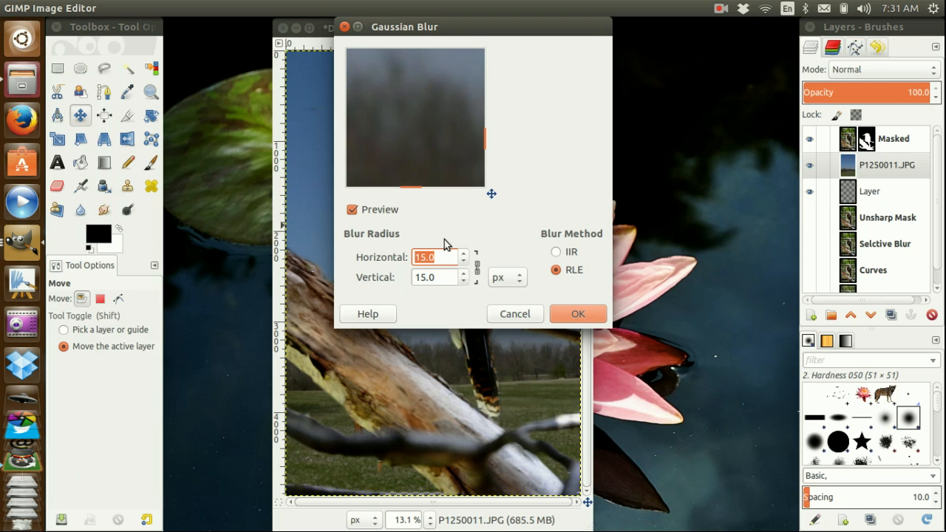
type("0")
key("Tab")
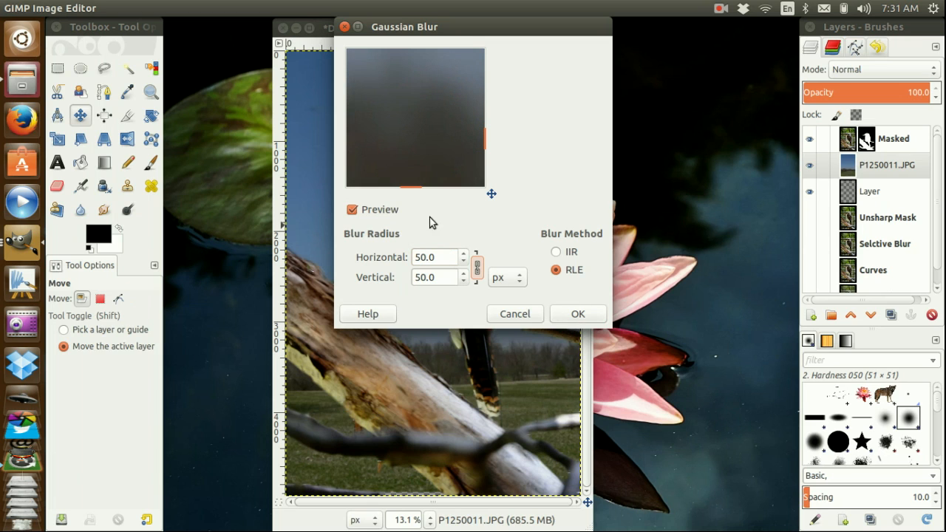
left_click(578, 314)
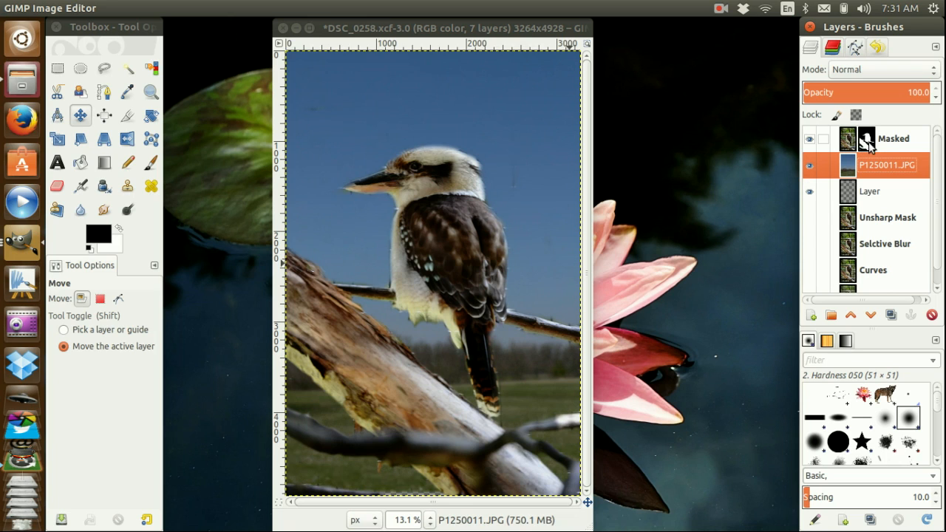
Duplicate the Masked layer and apply the layer mask on the copy.
left_click(866, 141)
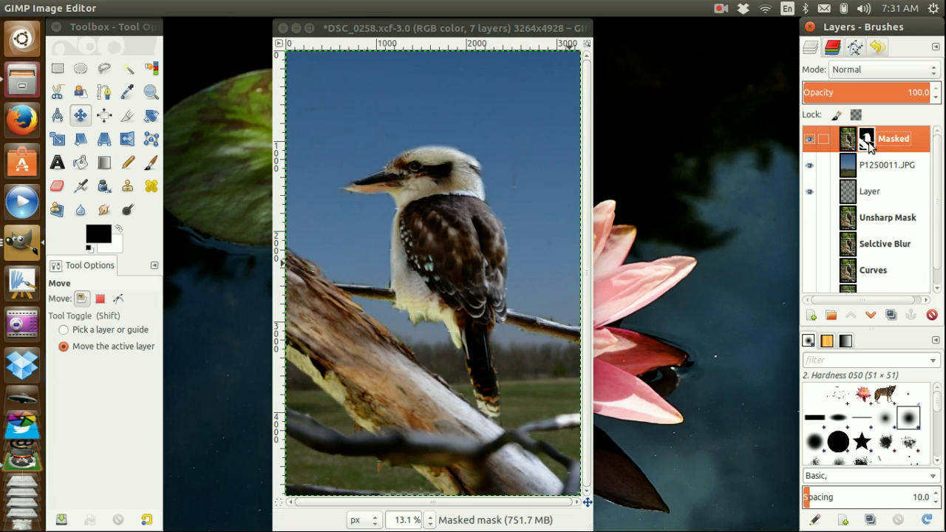
left_click(145, 167)
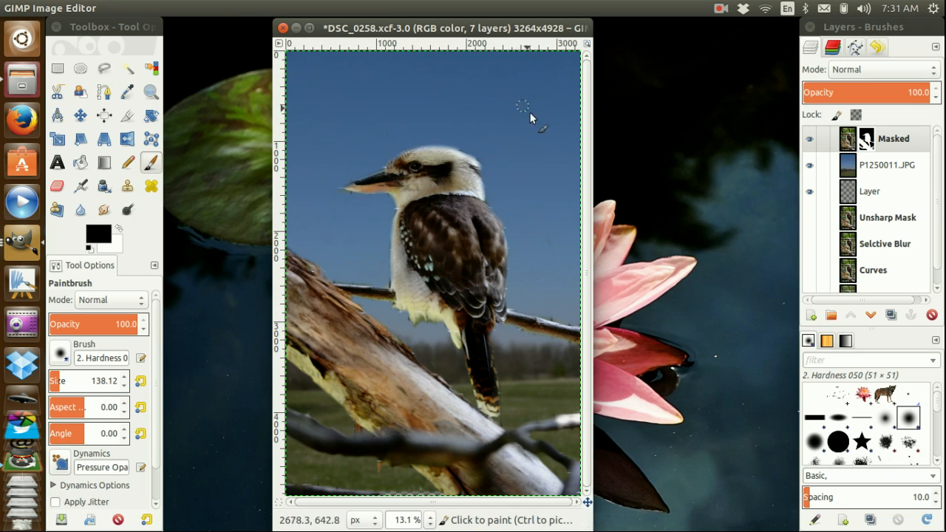
left_click(893, 316)
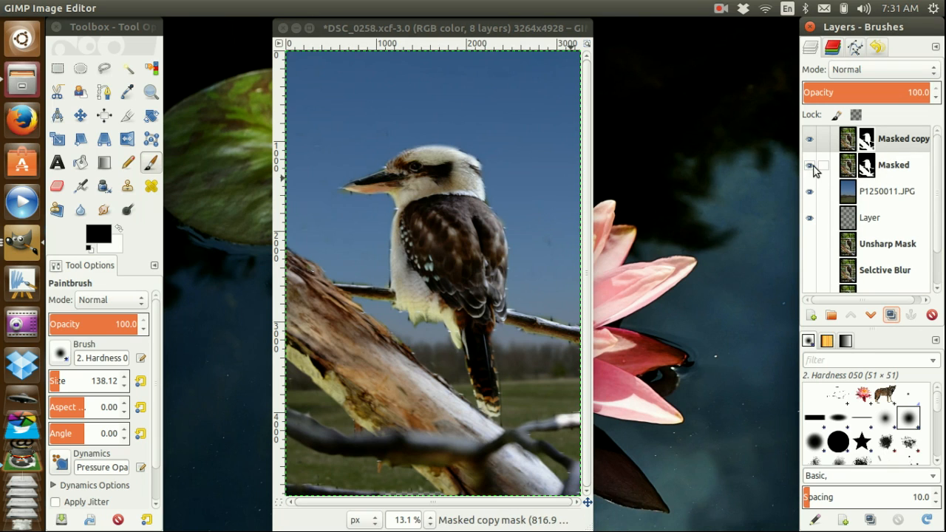
left_click(894, 140)
right_click(892, 148)
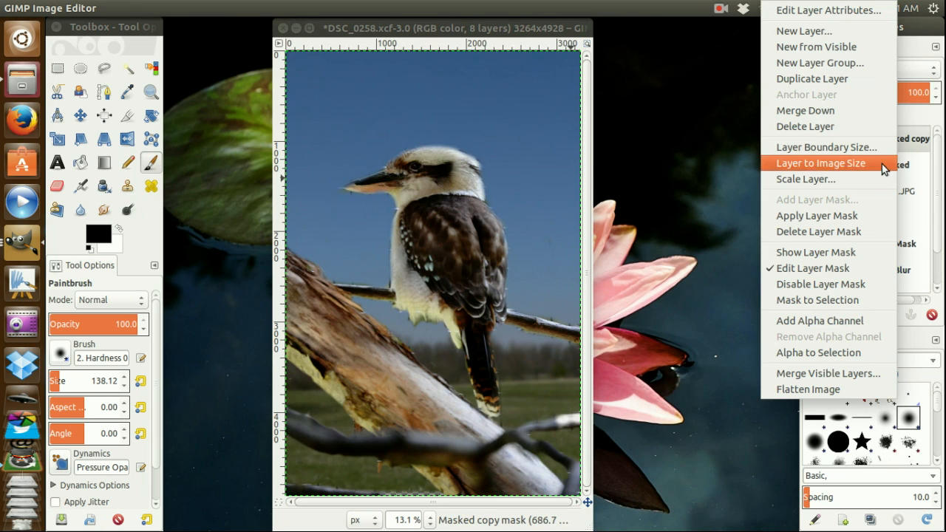
left_click(873, 213)
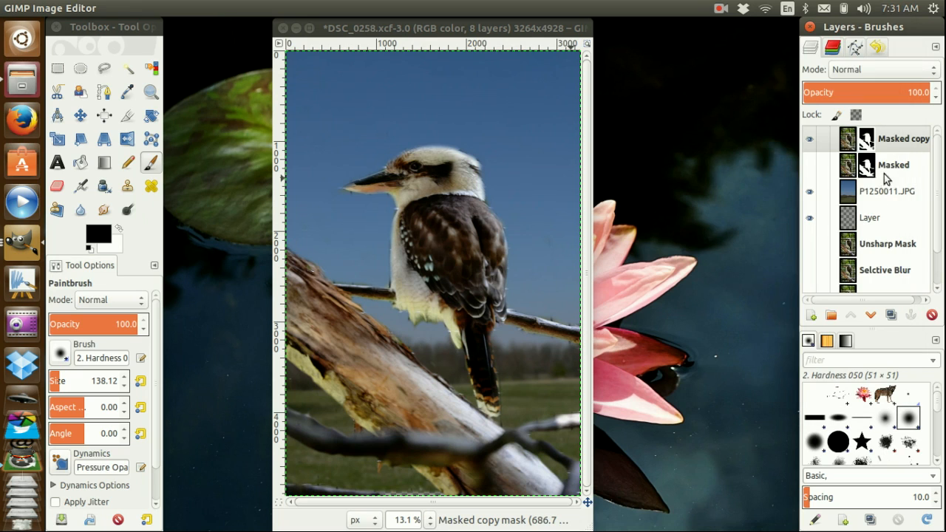
Hide the layers beneath Masked copy and select the transparent area around the bird above the branch with Fuzzy Select.
left_click(890, 144)
left_click(809, 191)
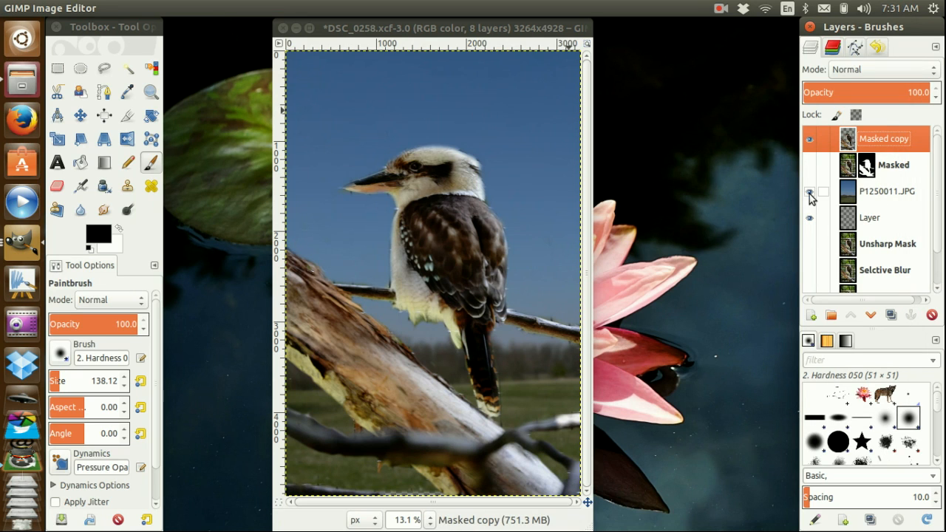
left_click(810, 218)
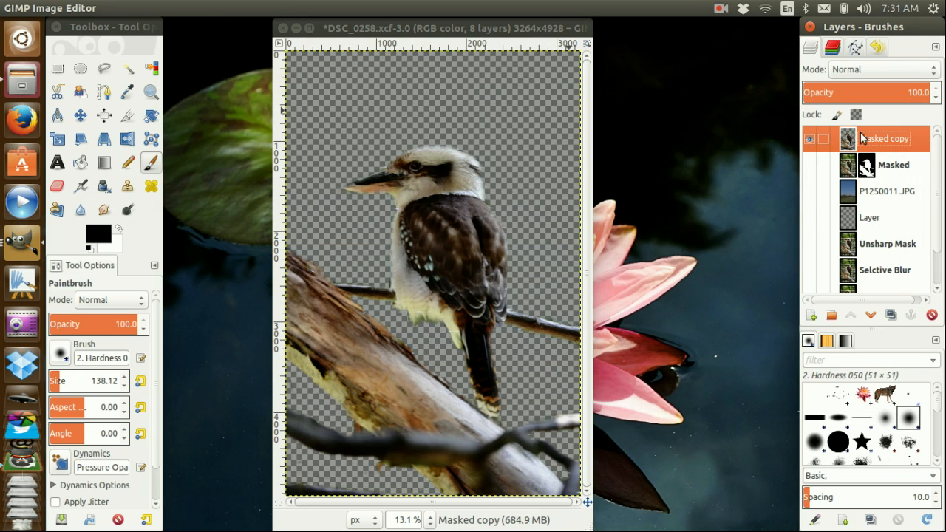
left_click(127, 68)
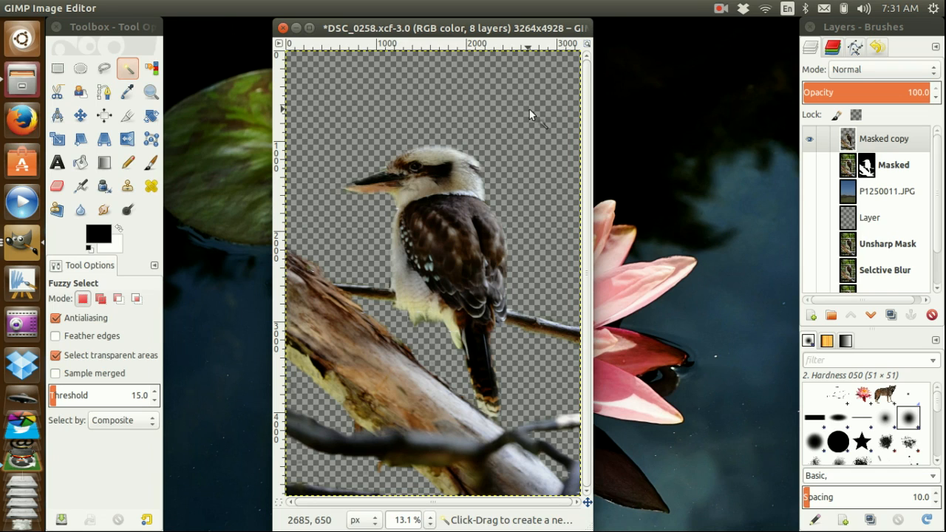
left_click(360, 83)
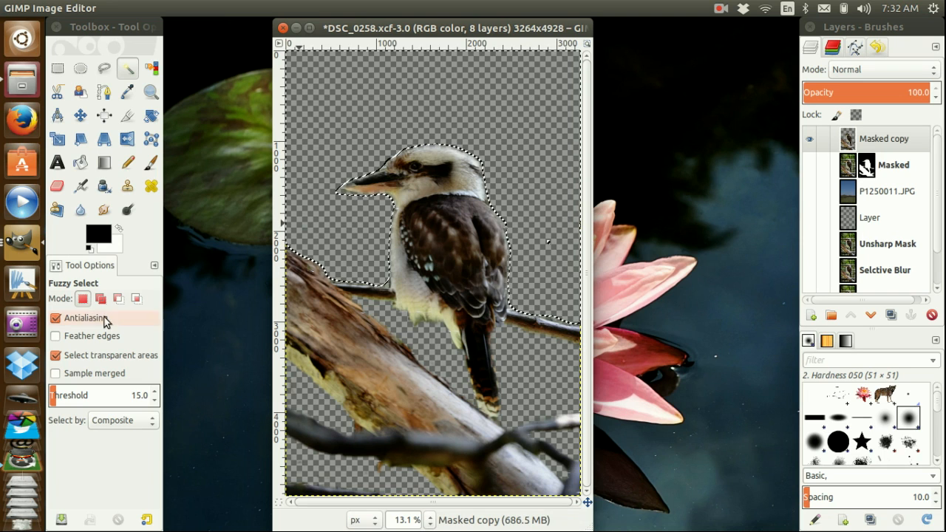
Paint black over the stray specks inside the selection on the Masked layer's mask with a 294.82 px brush, and clear the selection.
left_click(150, 162)
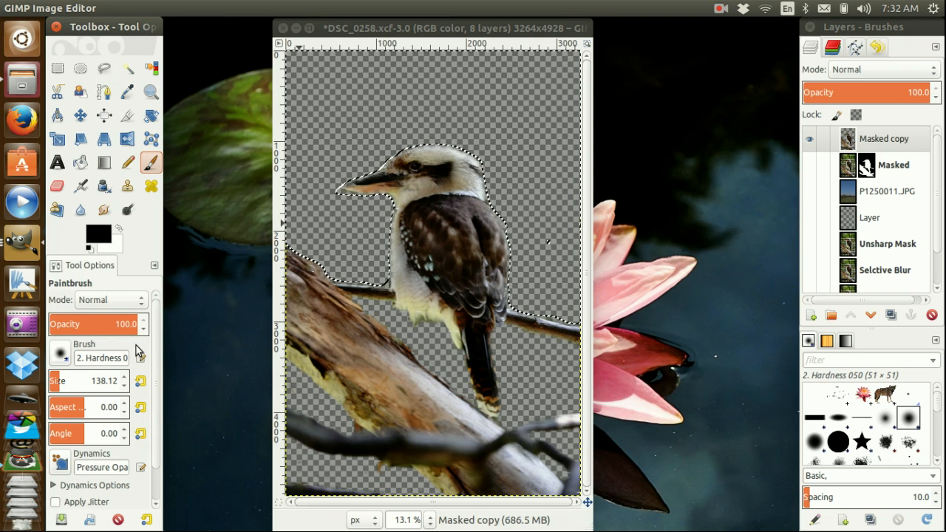
left_click(68, 379)
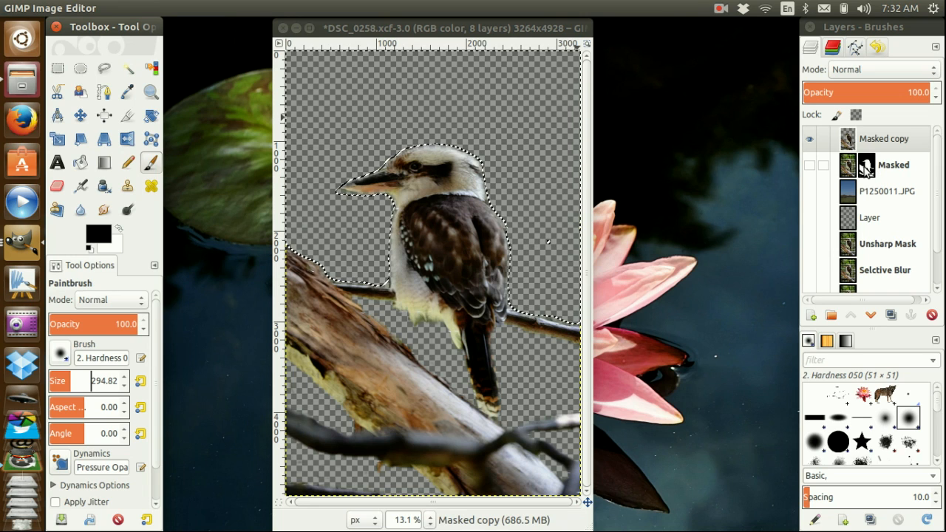
left_click(864, 168)
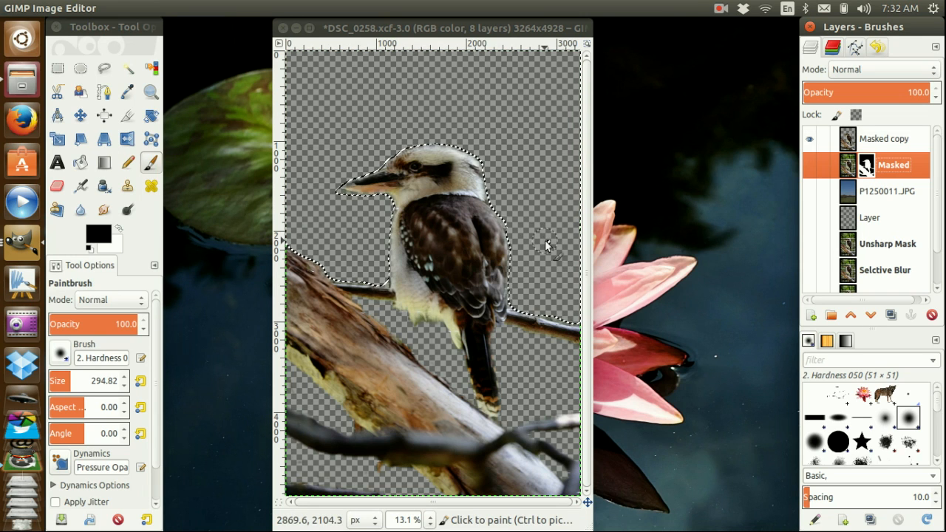
left_click(351, 20)
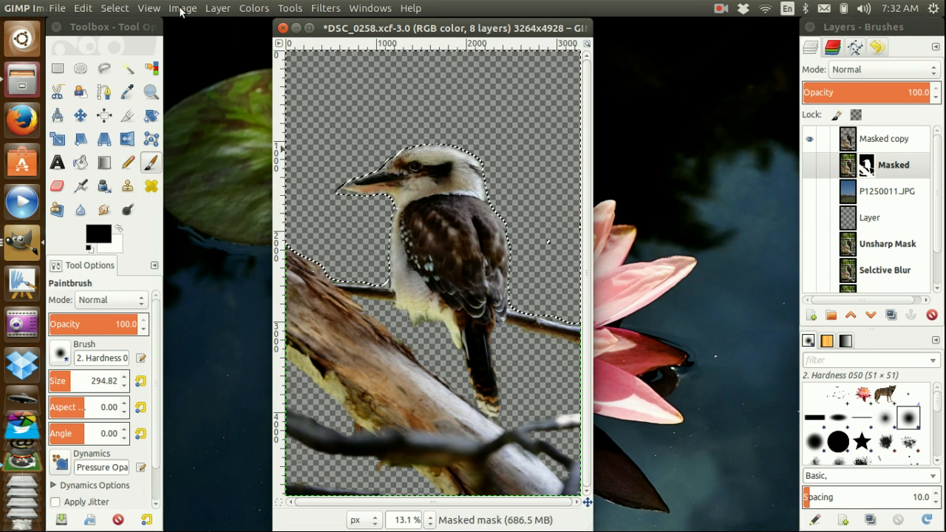
left_click(61, 7)
mouse_move(114, 7)
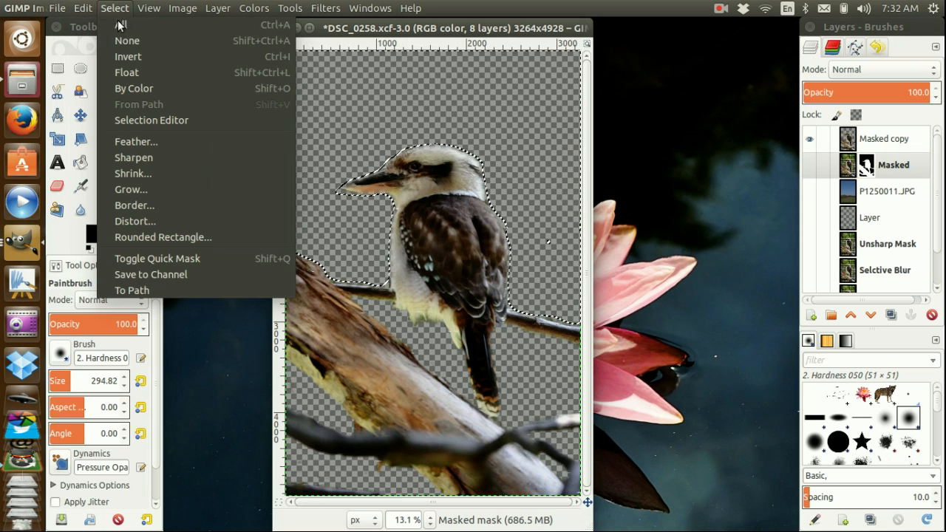
left_click(172, 42)
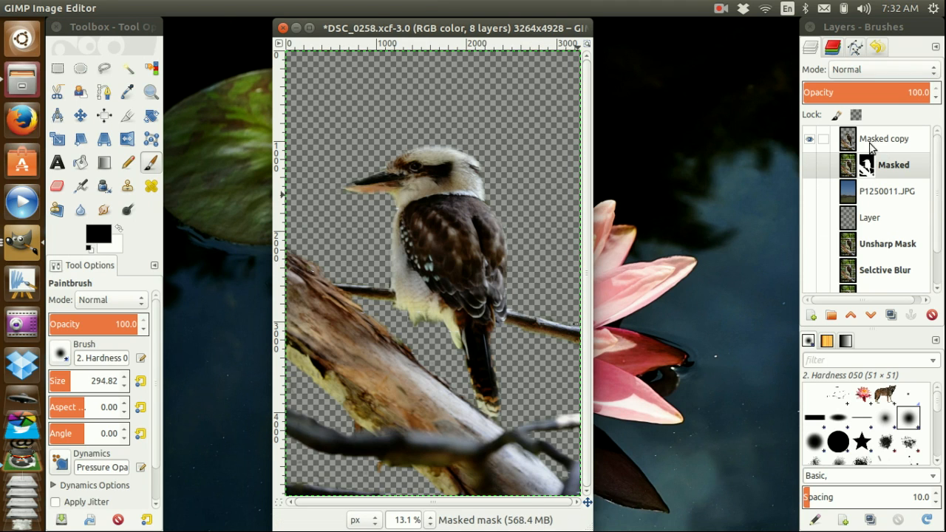
Delete the Masked copy layer and make the Masked layer visible.
left_click(872, 140)
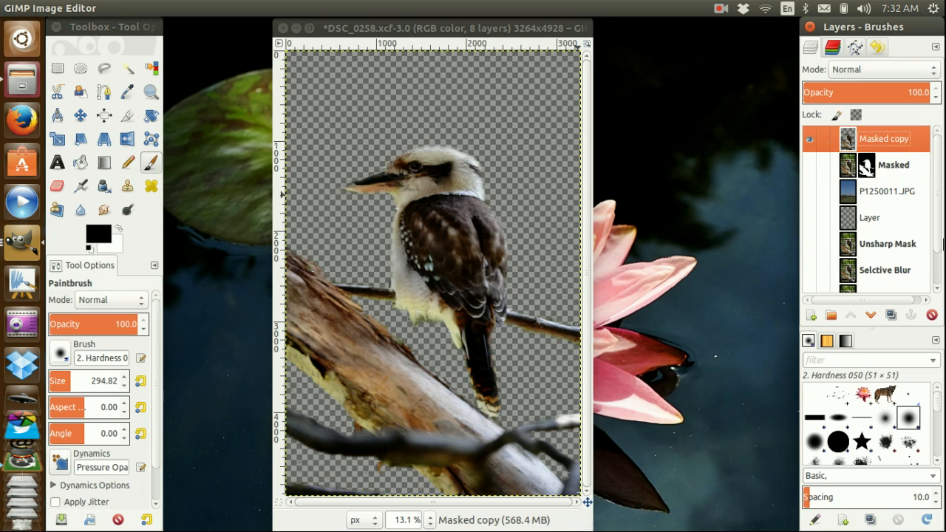
left_click(932, 315)
left_click(808, 141)
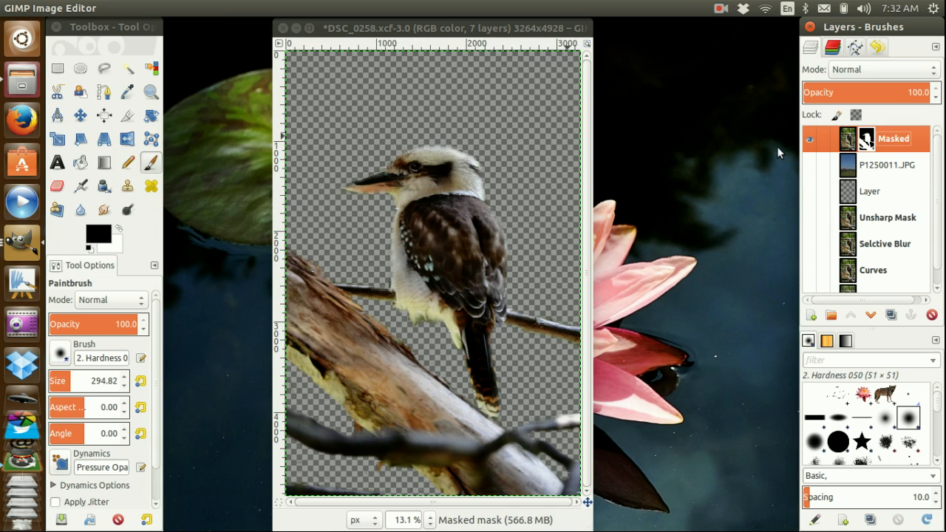
Apply the mask on a new duplicate of the Masked layer and fuzzy-select its transparent areas to check for stray specks.
left_click(890, 315)
right_click(889, 141)
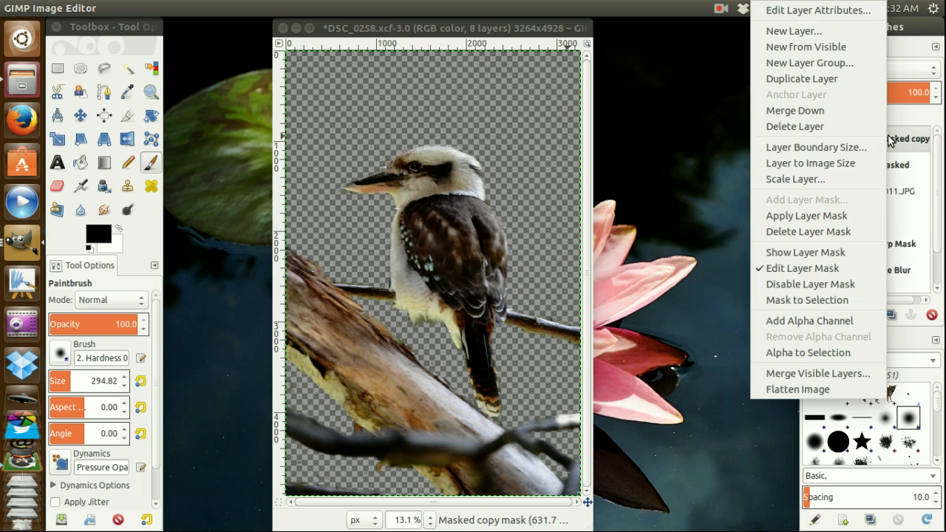
left_click(856, 214)
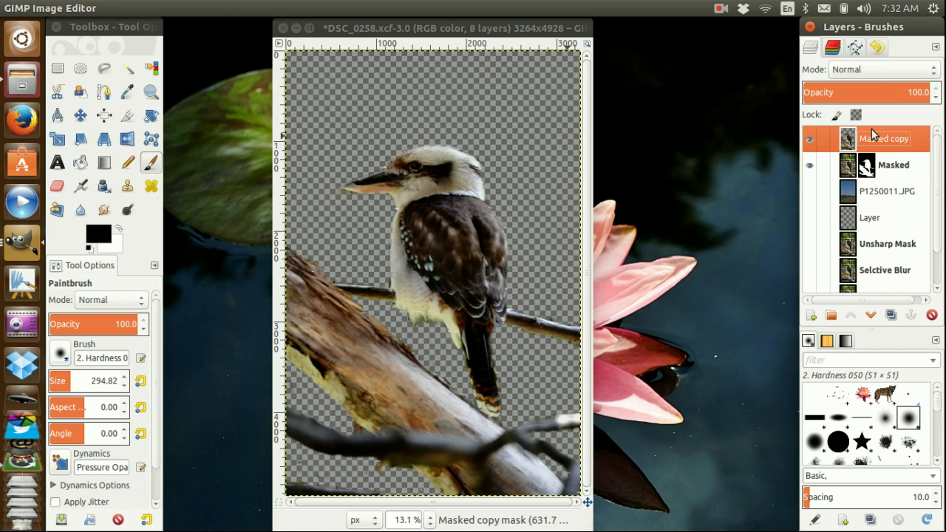
left_click(127, 69)
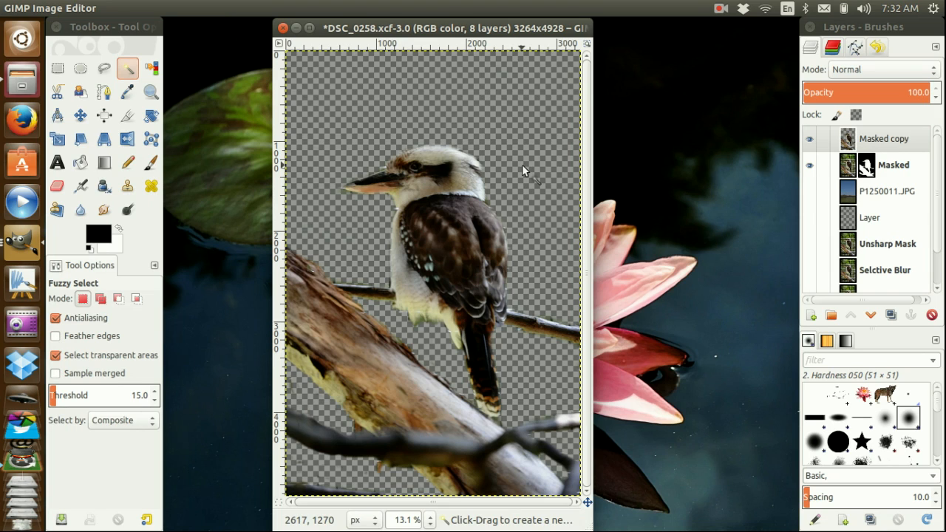
left_click(522, 164)
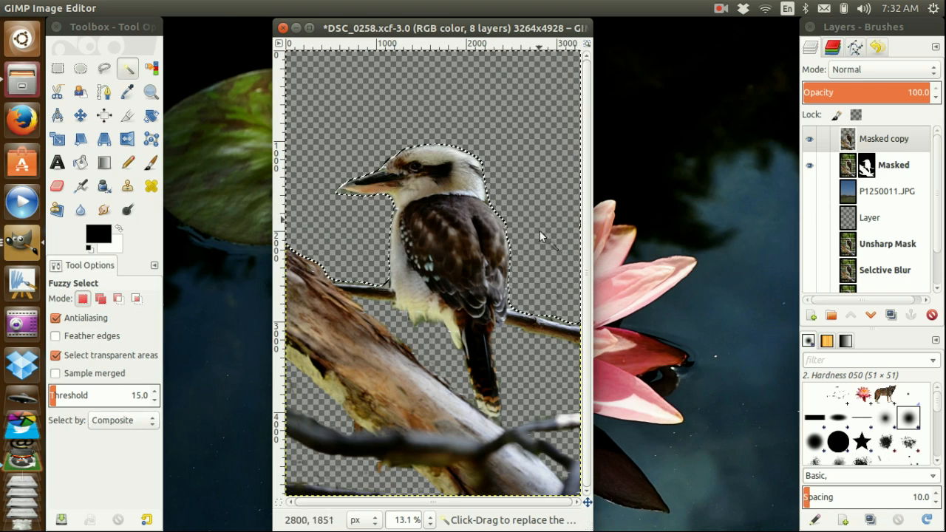
left_click(540, 371)
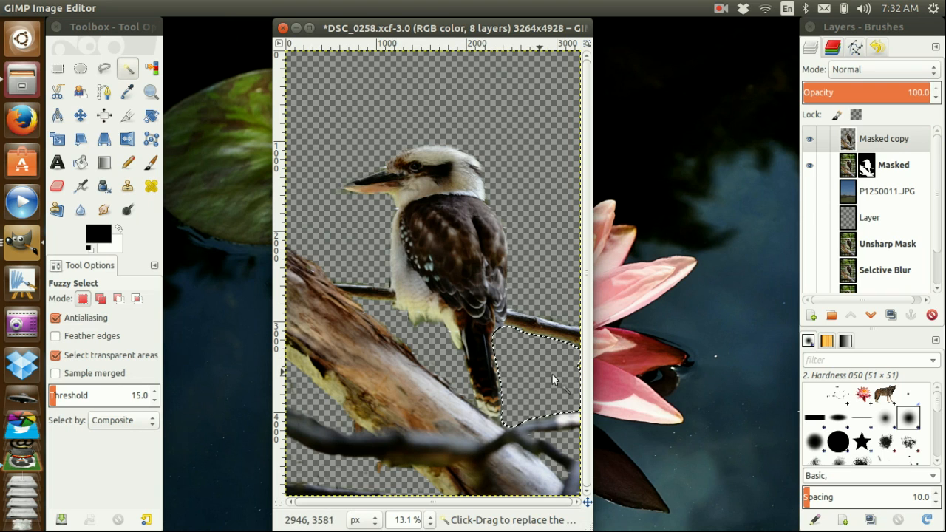
left_click(419, 340)
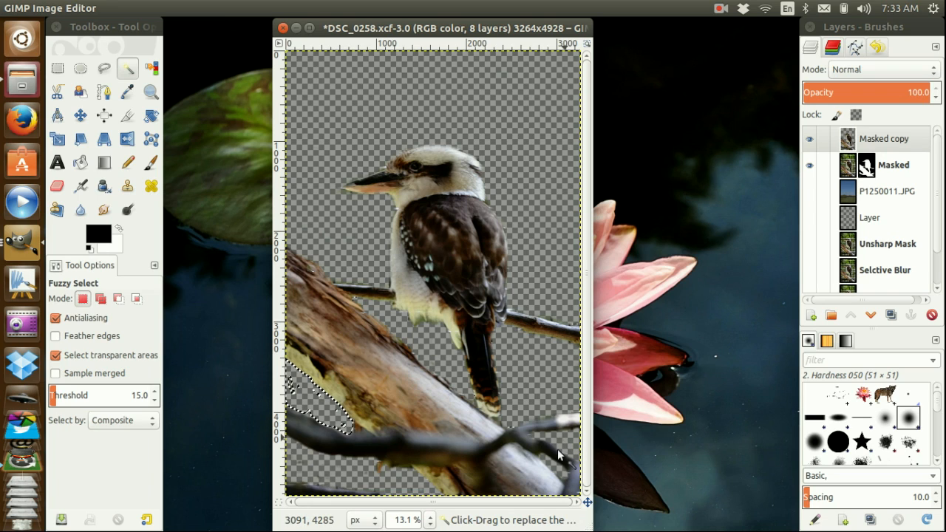
left_click(547, 466)
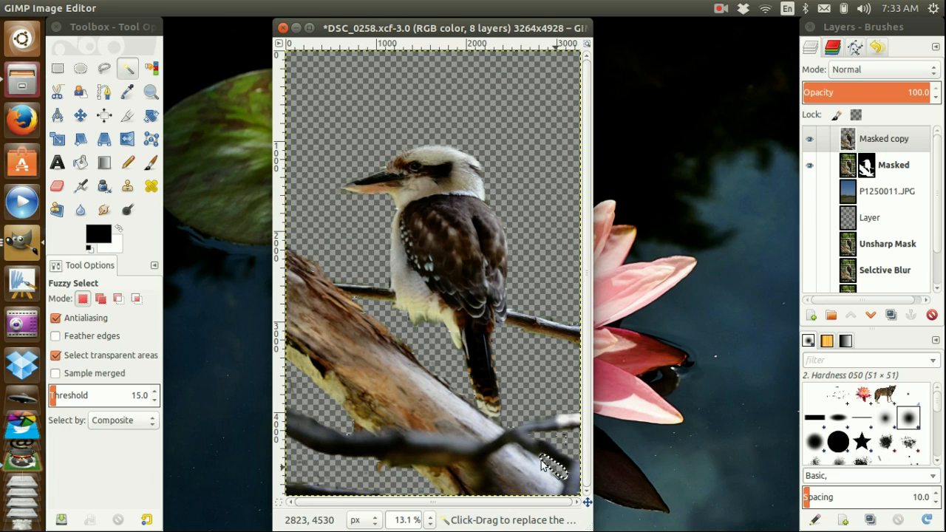
Show the P1250011.JPG background layer and discard the selection together with the Masked copy layer.
left_click(811, 191)
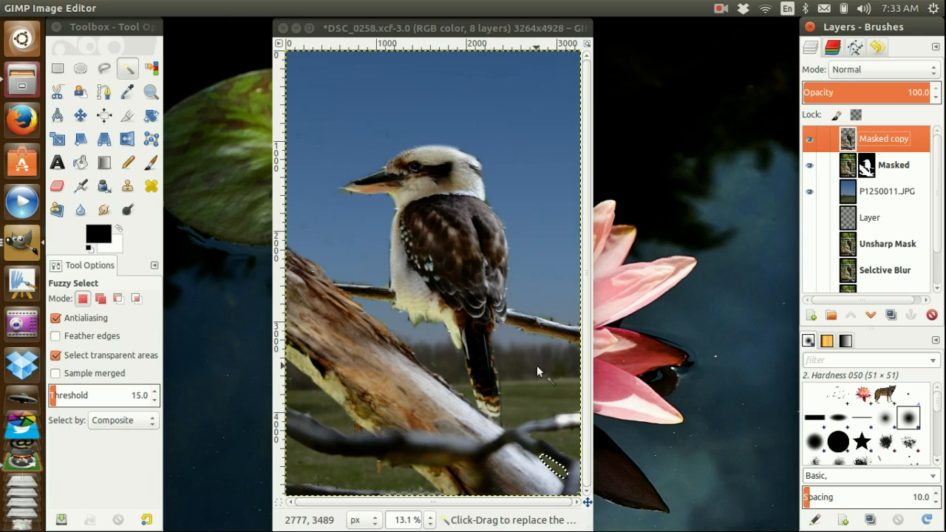
key("ctrl+shift+a")
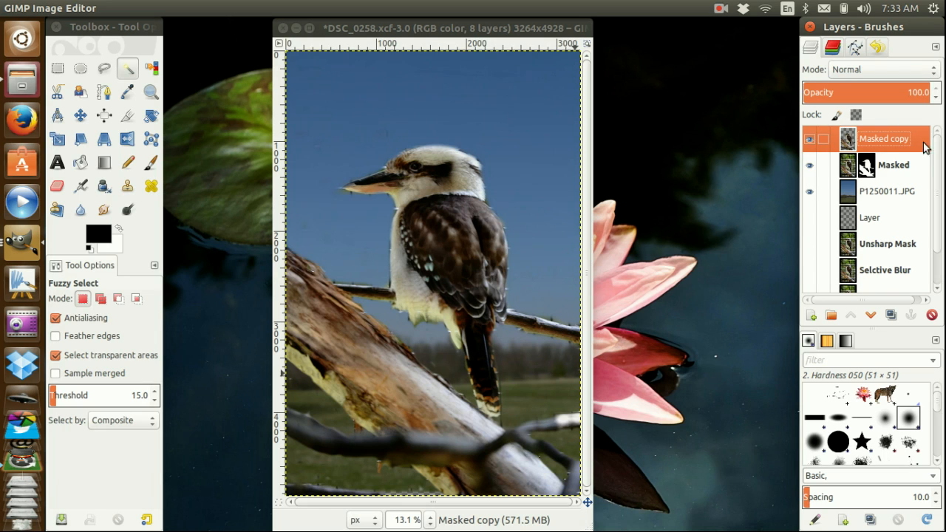
left_click(931, 316)
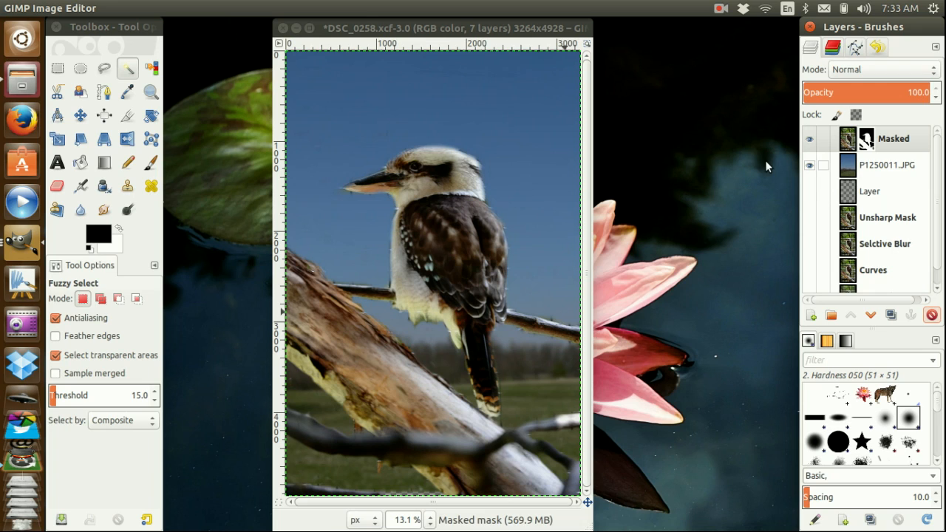
left_click(456, 28)
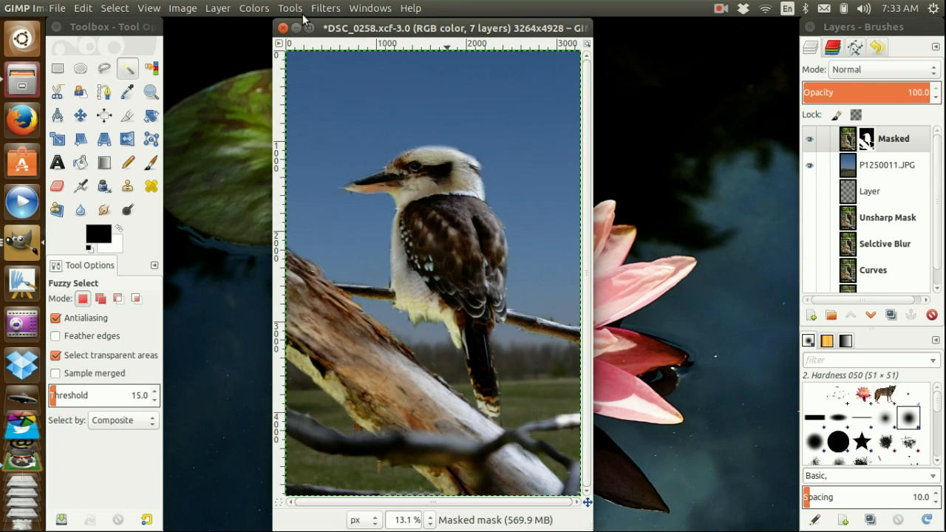
key("ctrl")
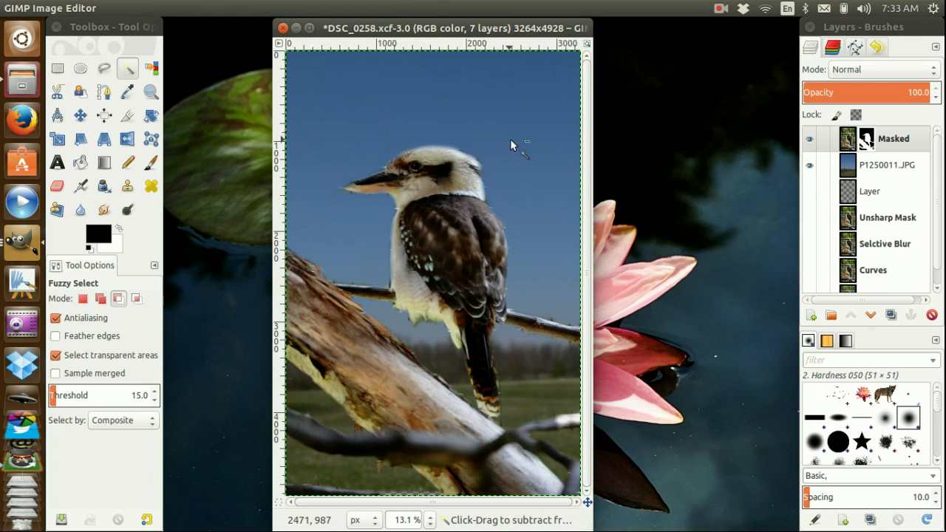
key("shift+ctrl+d")
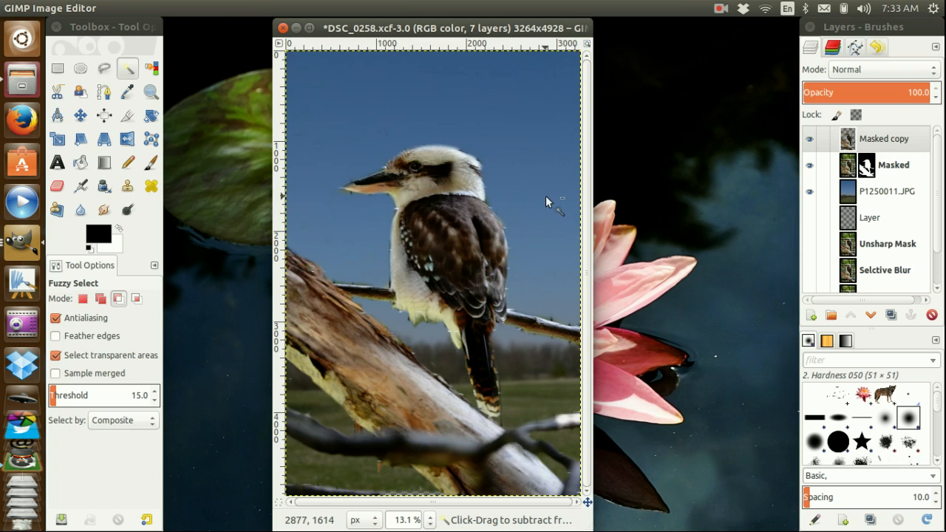
left_click(808, 192)
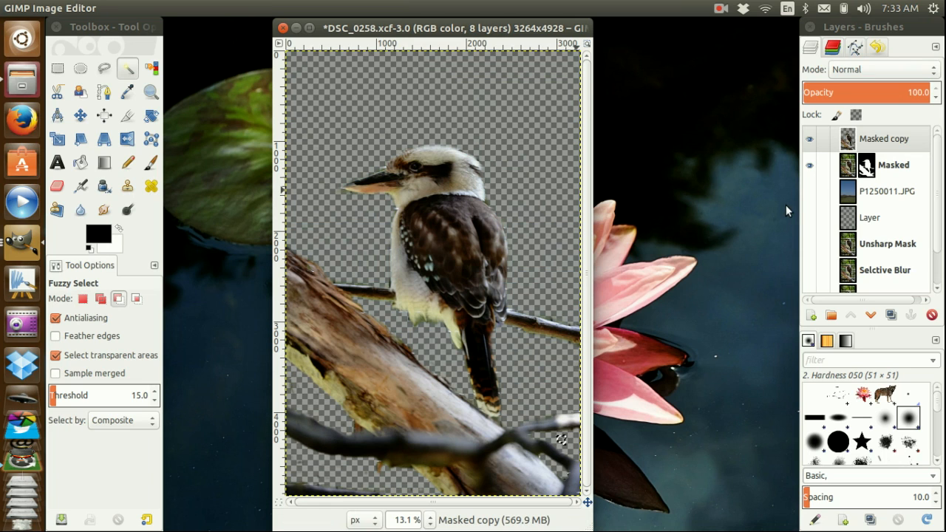
key("ctrl+i")
key("shift+ctrl+a")
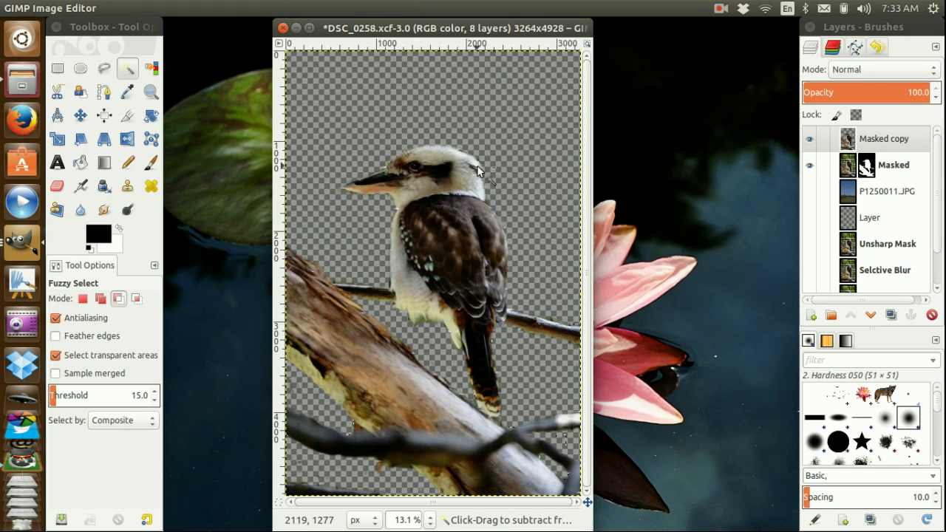
key("ctrl+z")
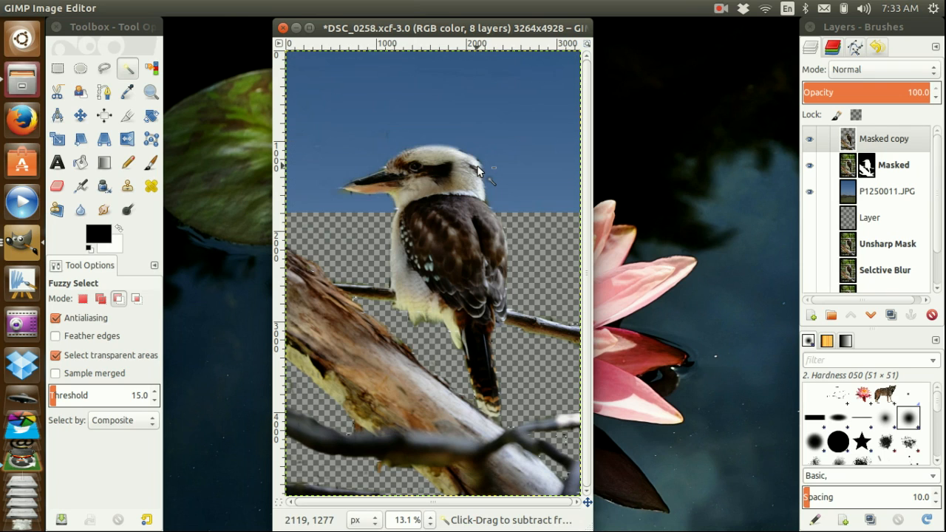
key("ctrl+z")
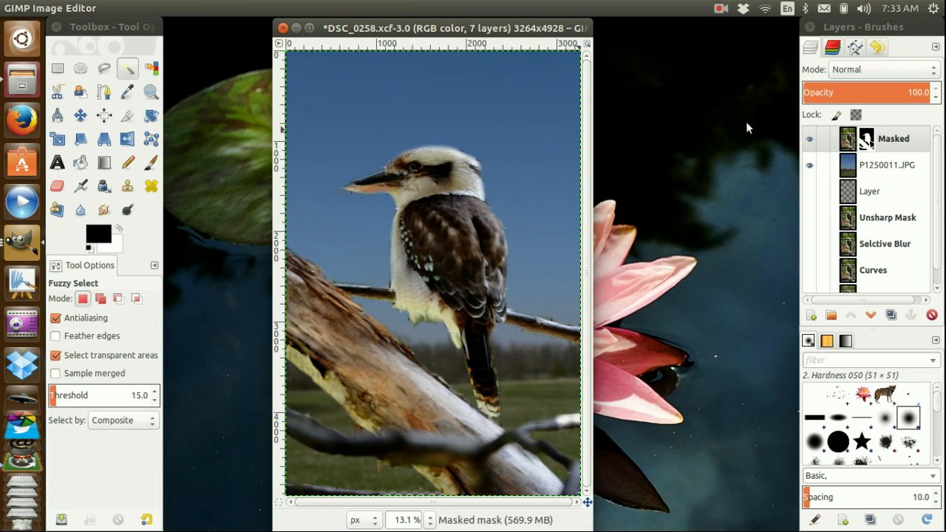
Delete the P1250011.JPG background layer from beneath the Masked layer.
left_click(883, 167)
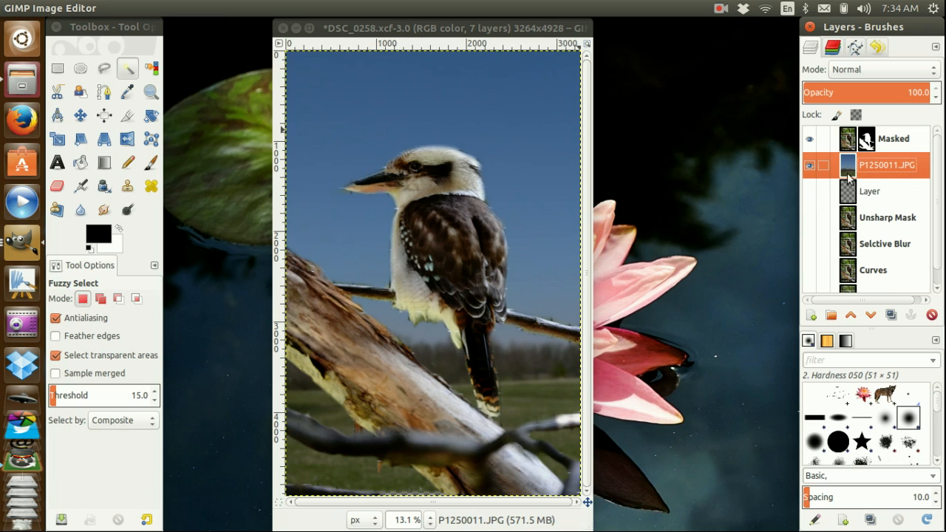
left_click(931, 314)
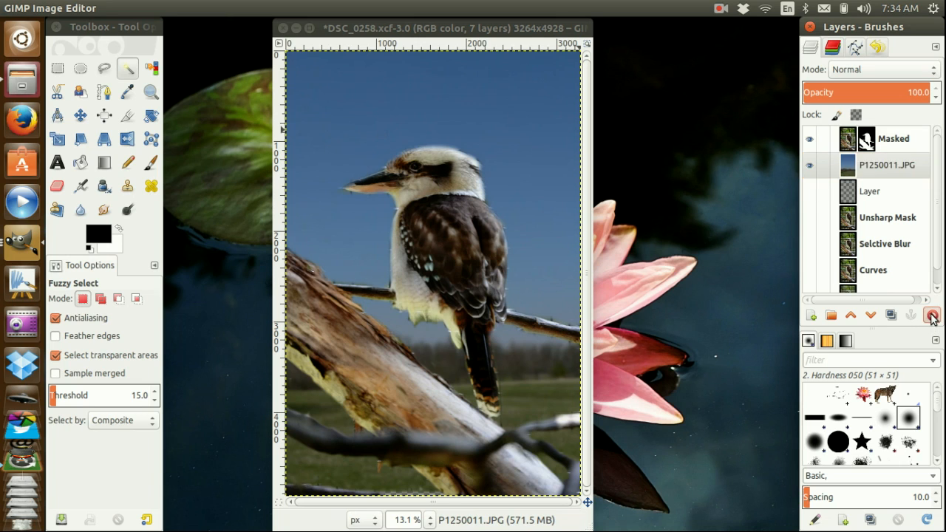
left_click(361, 29)
Add P1250011.JPG from the 04052008 folder inside Pictures/FromSrvr as a new layer.
mouse_move(98, 9)
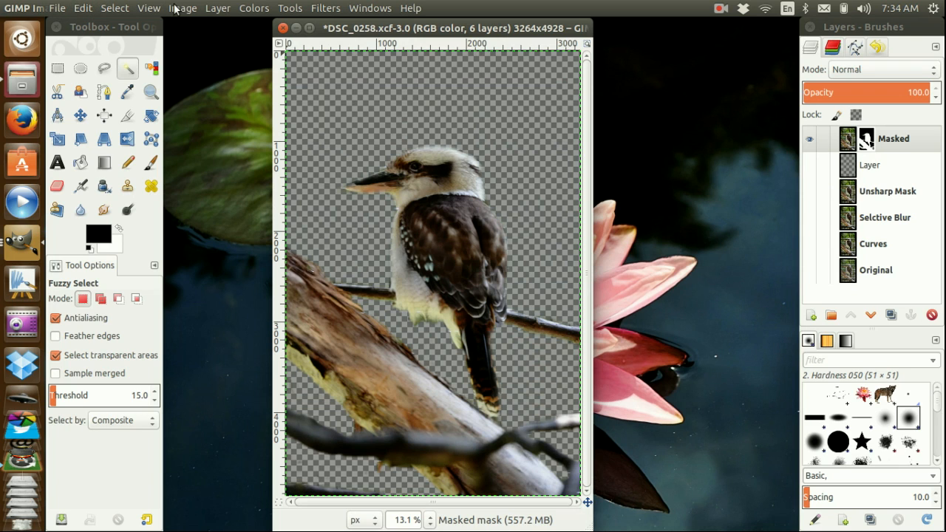
left_click(56, 9)
left_click(81, 59)
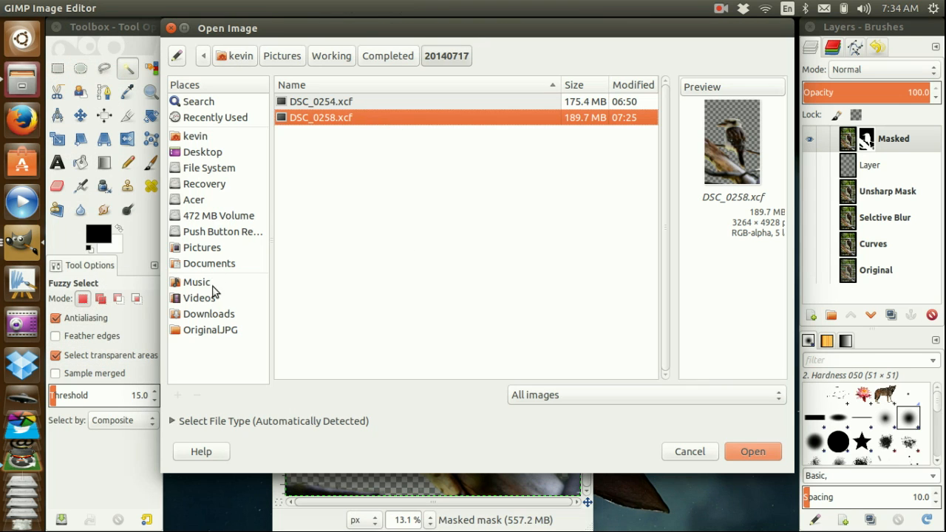
left_click(211, 249)
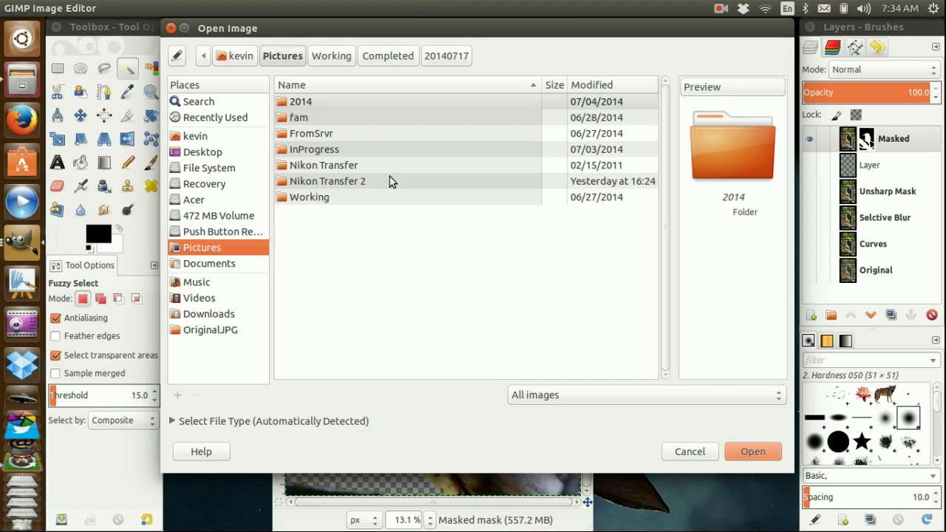
double_click(328, 134)
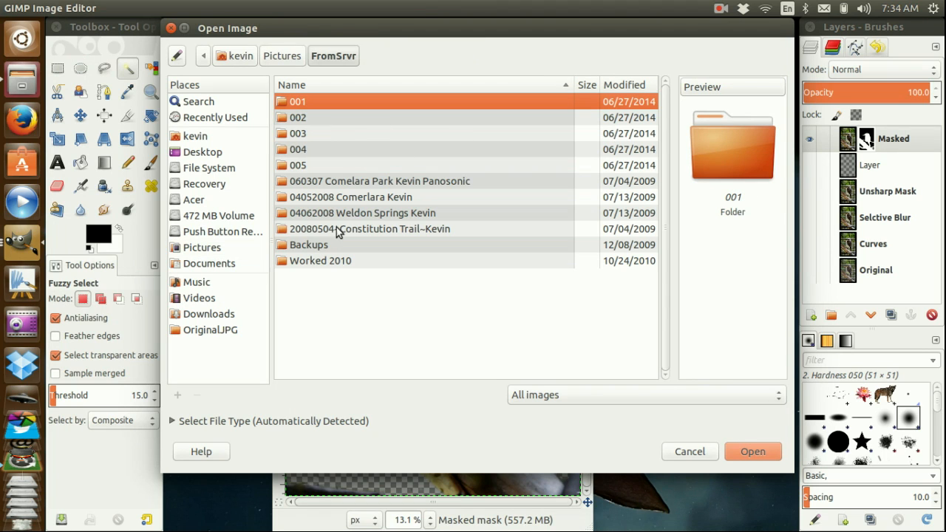
double_click(343, 200)
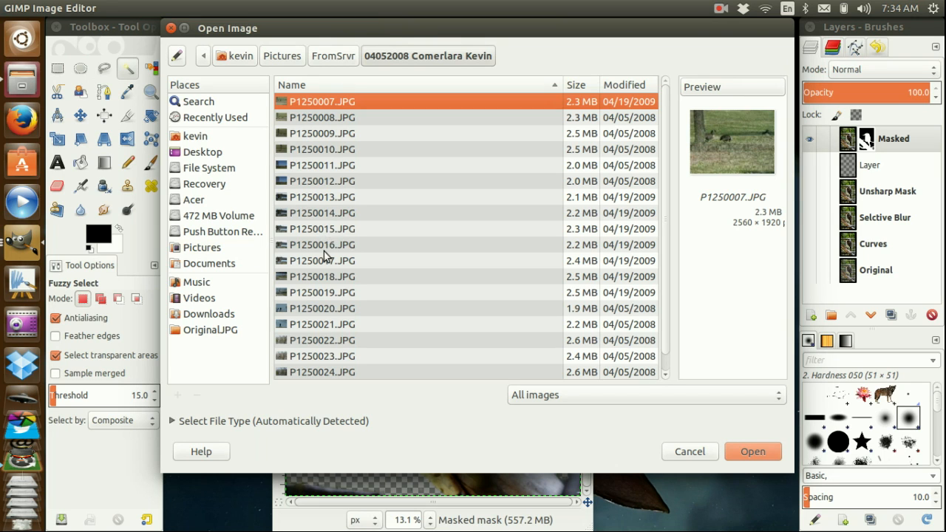
left_click(325, 181)
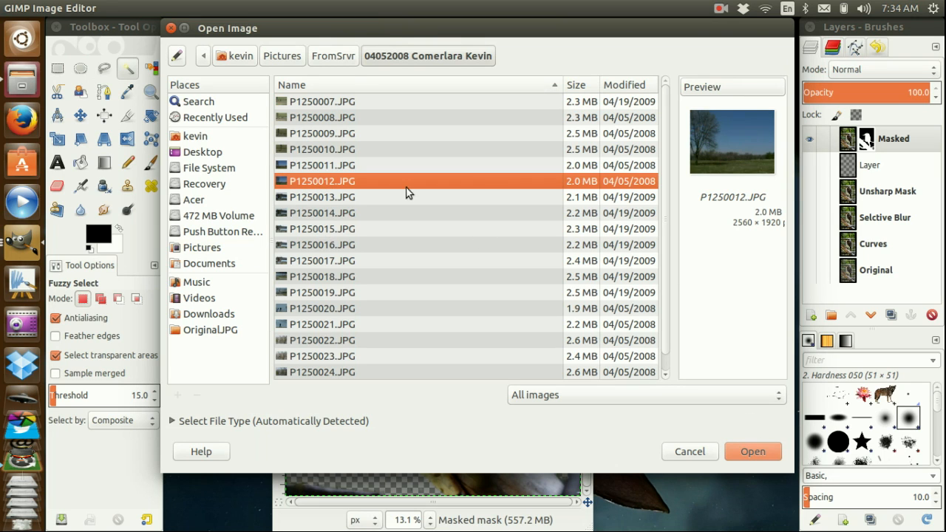
left_click(340, 165)
left_click(753, 451)
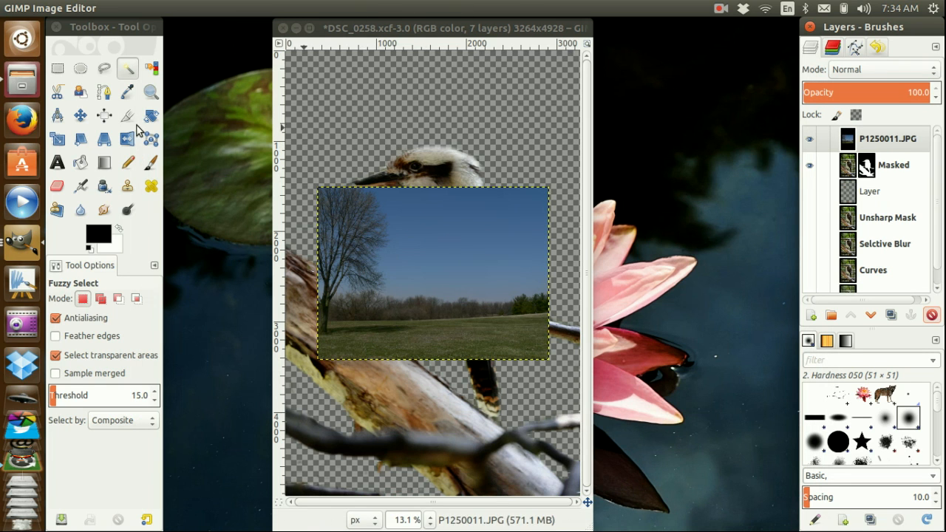
Scale the P1250011.JPG layer proportionally to a height of 4930 px, giving 6573 × 4930 px.
left_click(57, 139)
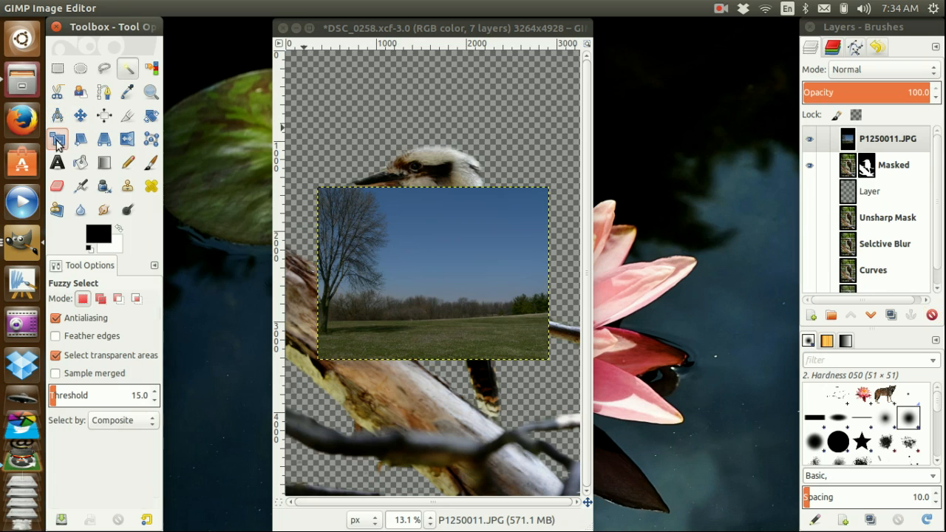
left_click(506, 238)
key("Tab")
type("49")
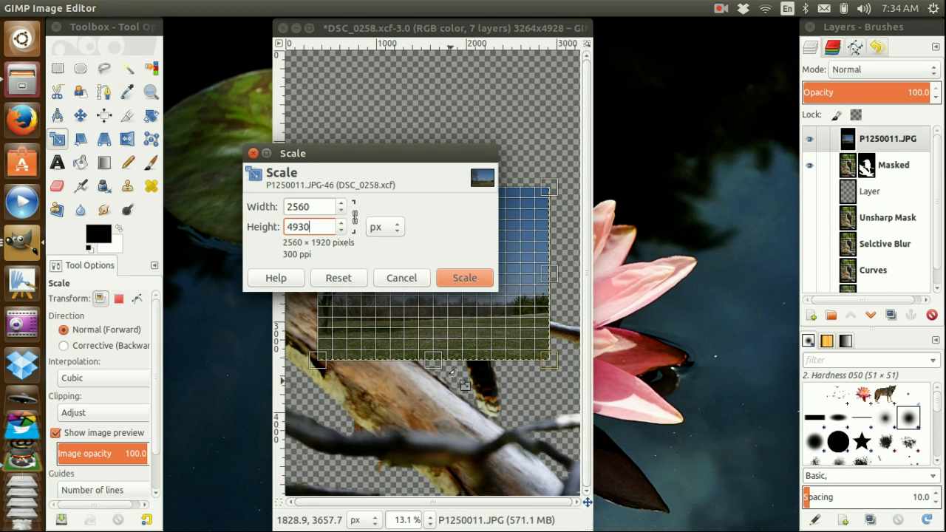
key("Tab")
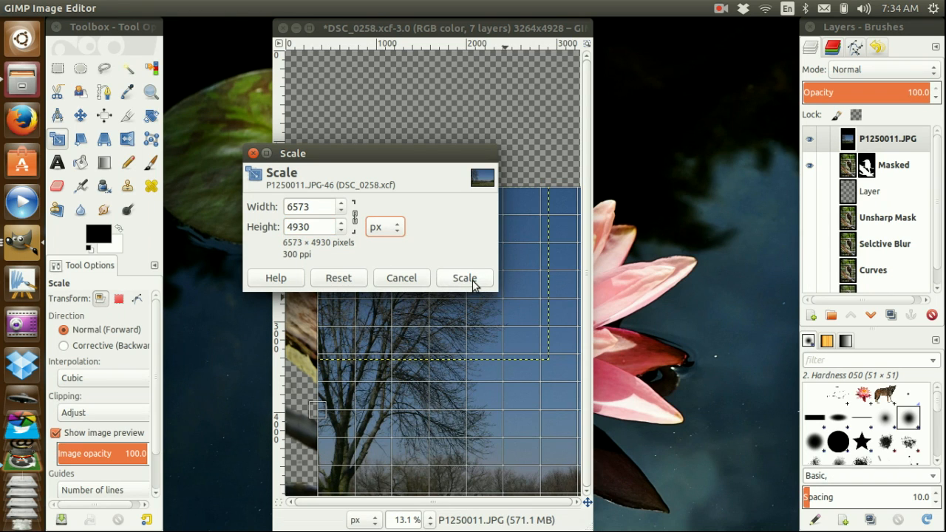
left_click(465, 278)
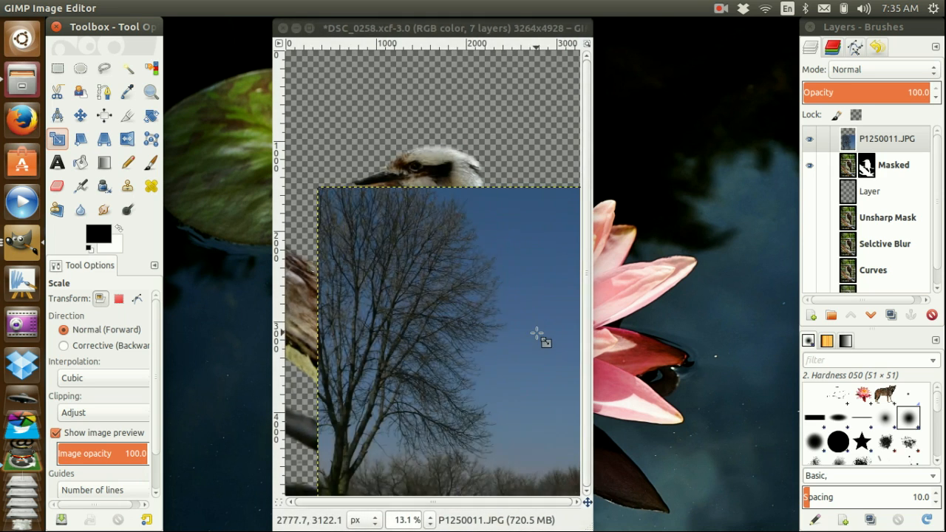
Move the P1250011.JPG layer so the treeline and sky cover the whole canvas without the large tree.
key("m")
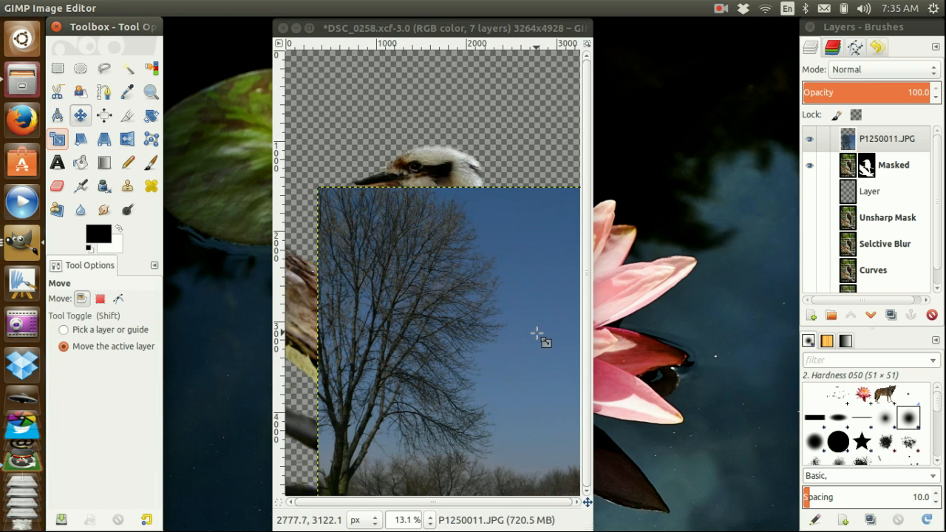
left_click_drag(555, 282, 323, 145)
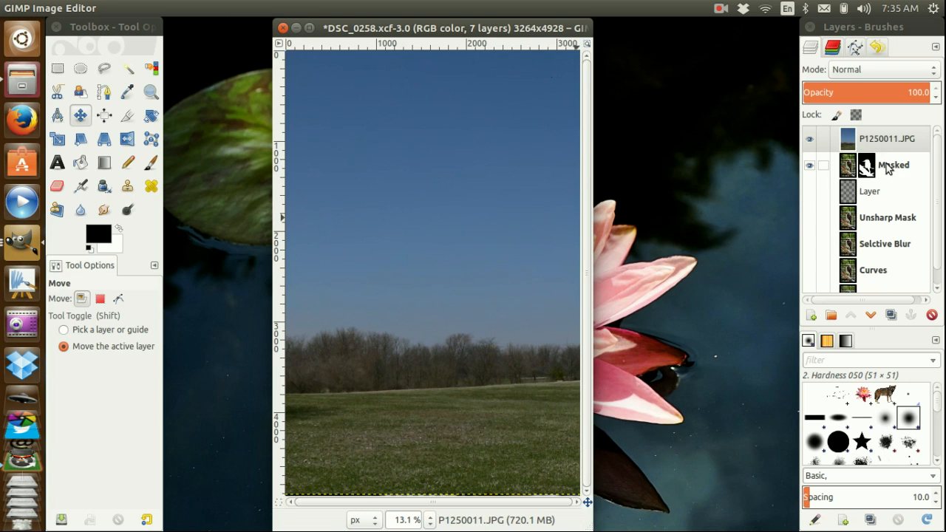
left_click_drag(418, 287, 417, 282)
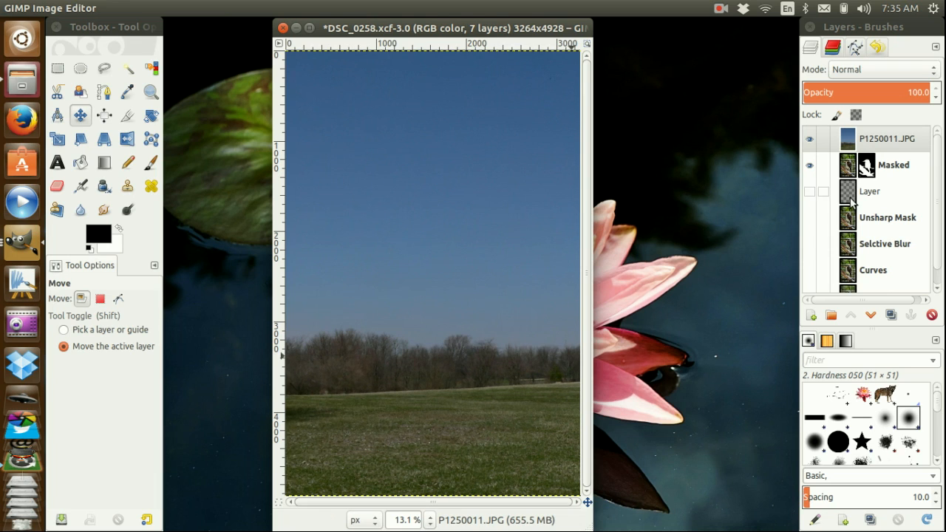
Fit the P1250011.JPG layer to the image size and place it directly below the Masked layer.
right_click(913, 139)
left_click(833, 166)
left_click(912, 139)
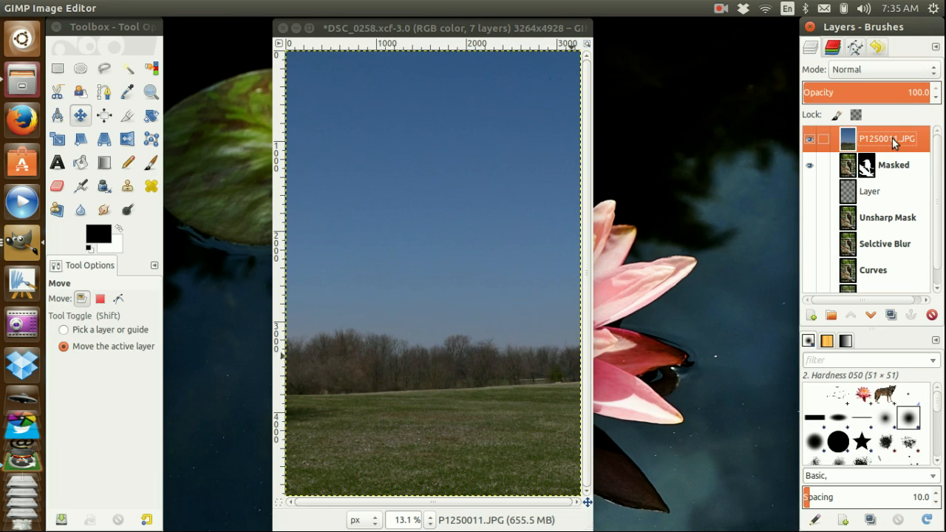
left_click_drag(914, 144, 910, 177)
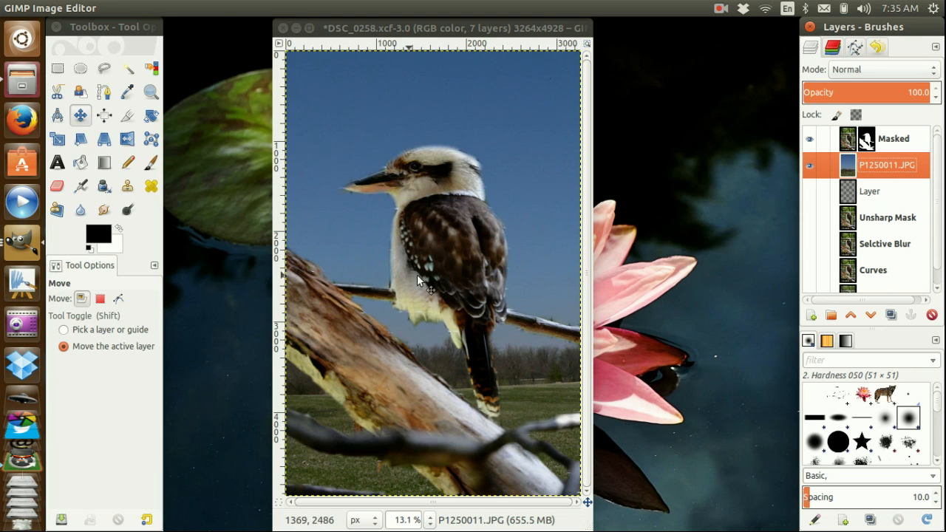
Apply a Gaussian Blur with a 25 px horizontal and vertical radius, RLE method, to the P1250011.JPG layer.
left_click(426, 34)
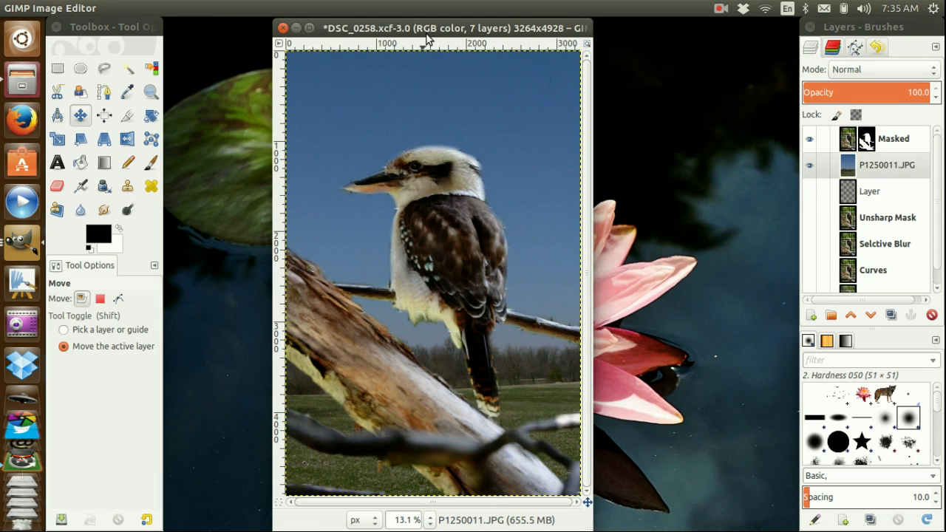
mouse_move(351, 6)
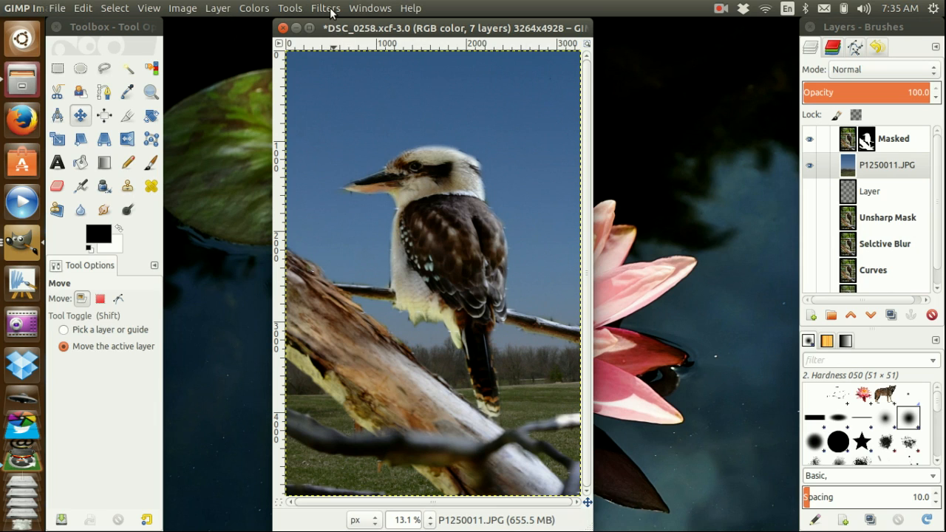
left_click(325, 9)
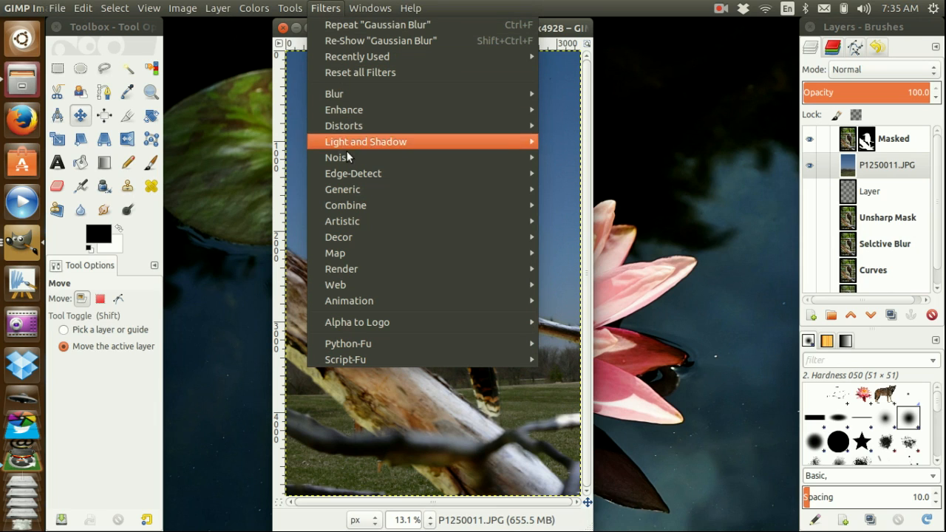
mouse_move(358, 94)
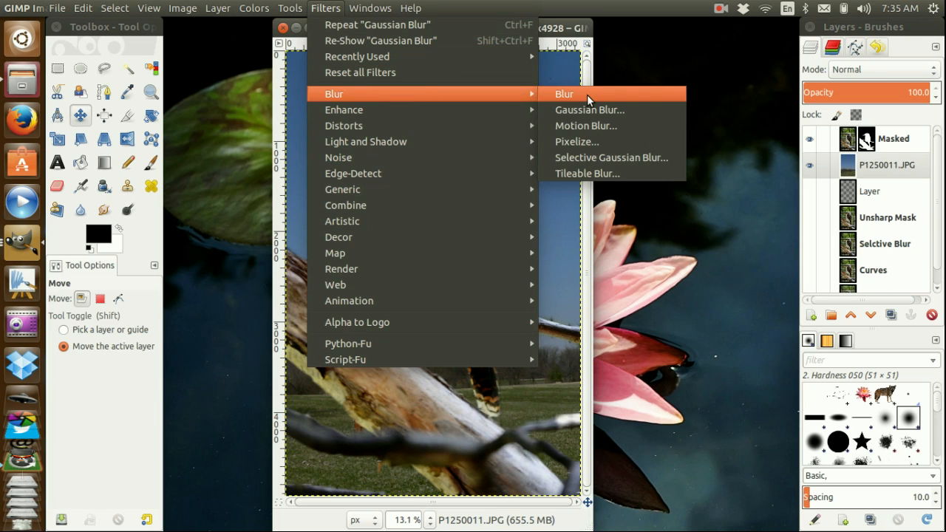
left_click(587, 111)
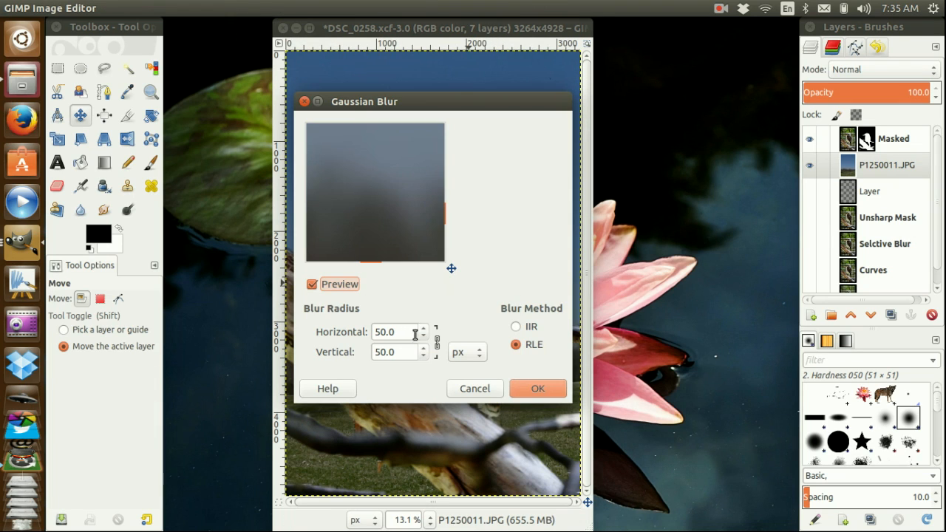
type("25")
key("Tab")
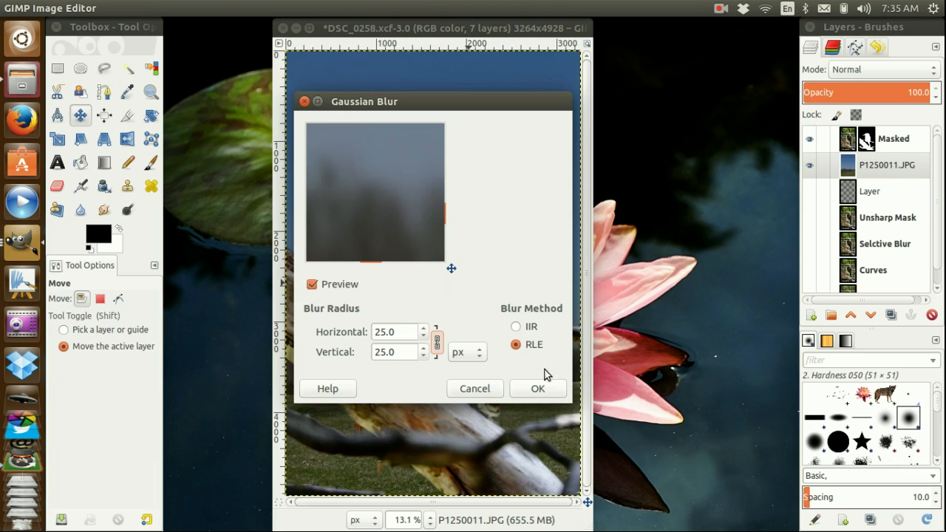
left_click(536, 390)
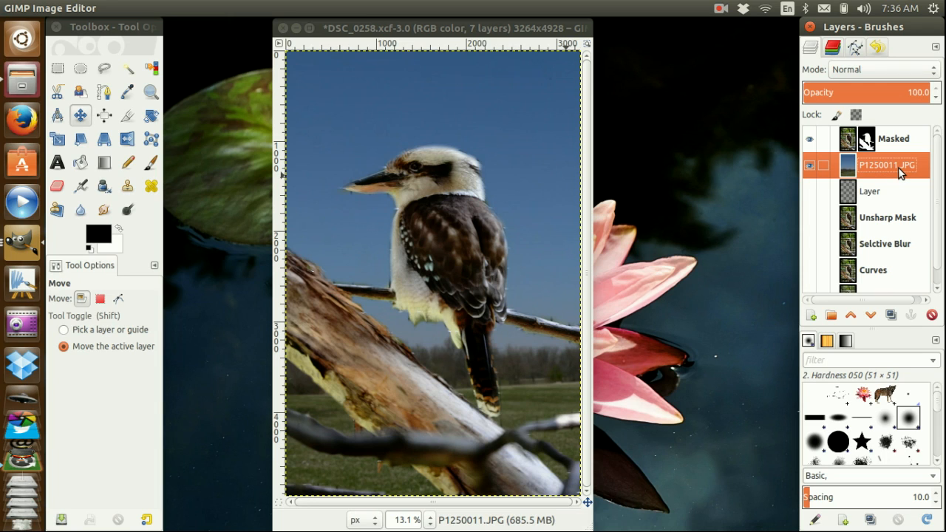
Duplicate the blurred P1250011.JPG layer and the Masked layer.
left_click(890, 315)
left_click(892, 142)
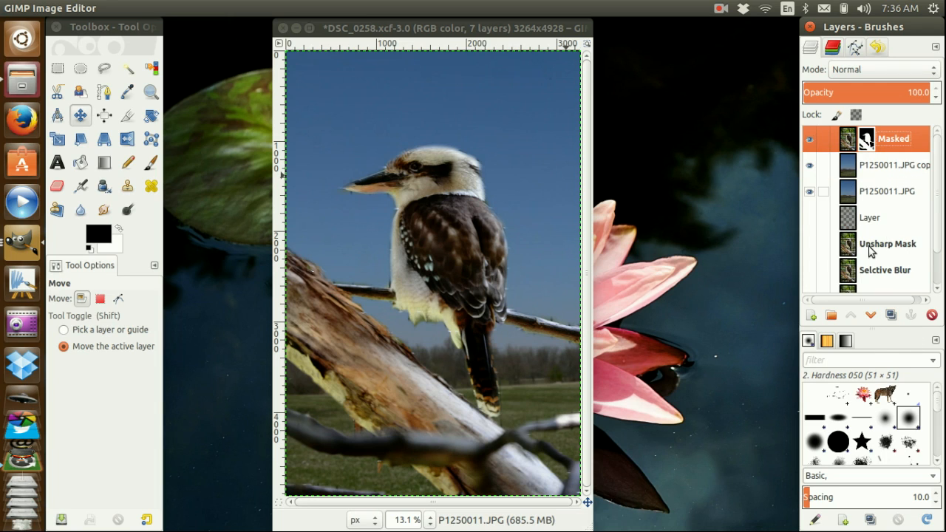
left_click(890, 315)
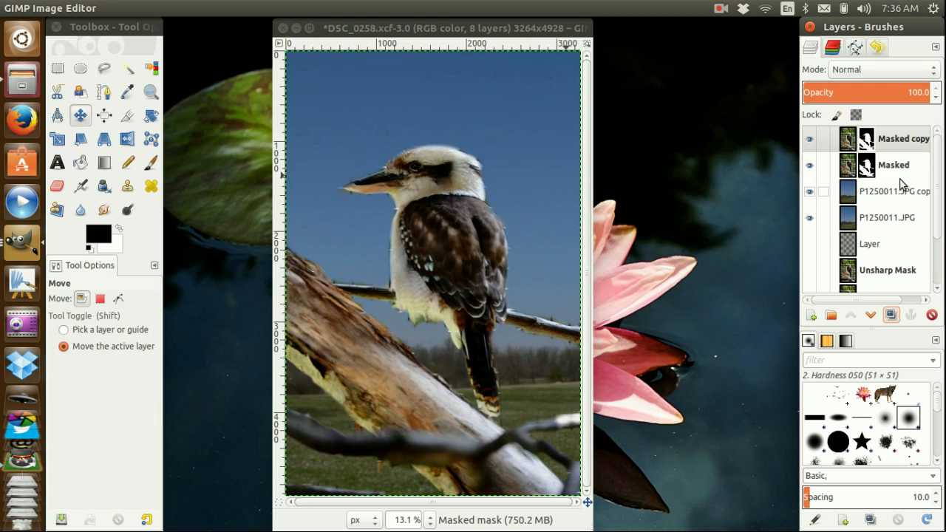
Hide the Masked layer and the P1250011.JPG copy, and merge the Masked copy down into the P1250011.JPG layer.
left_click(809, 165)
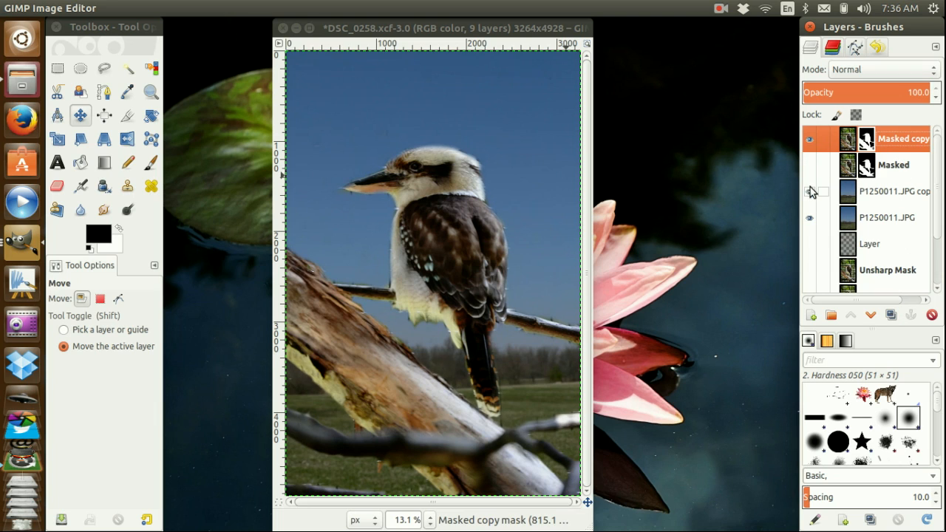
right_click(885, 146)
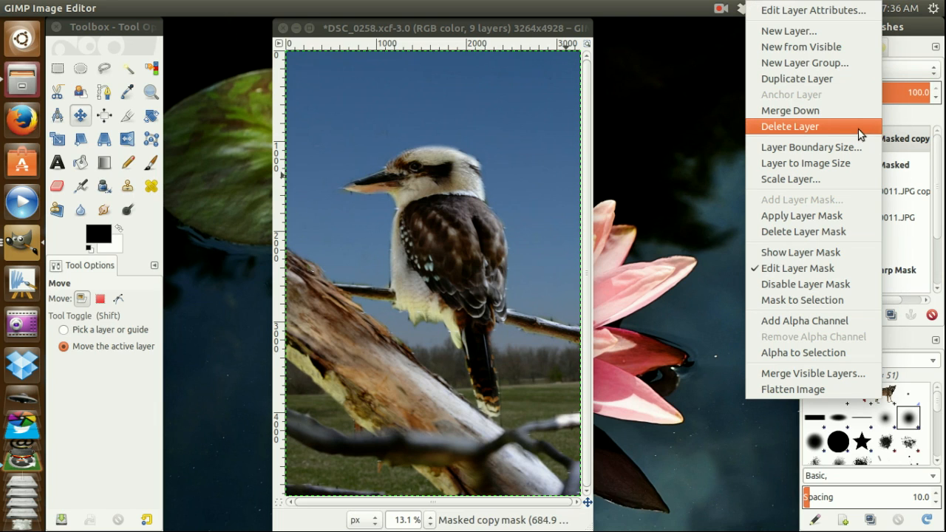
key("Escape")
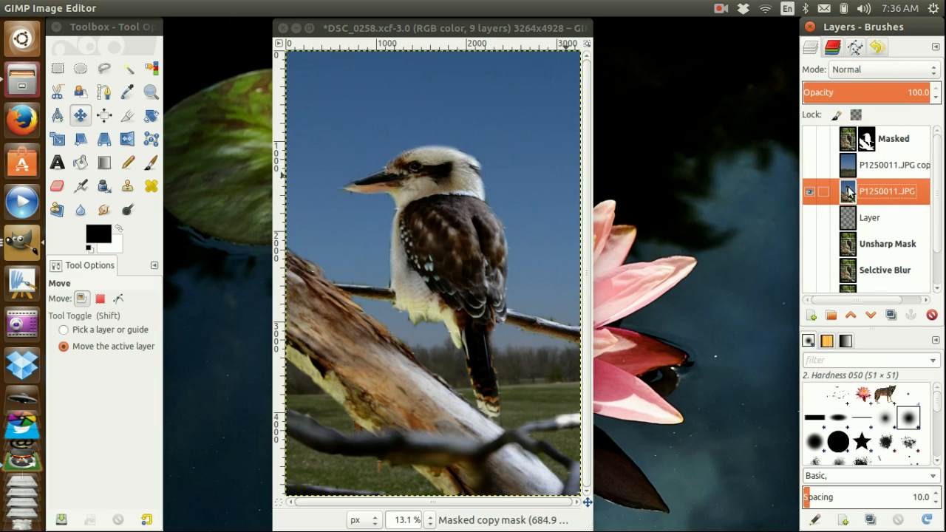
Show the Original and Unsharp Mask layers and toggle the merged P1250011.JPG layer to compare it with them.
scroll(816, 282, "down", 2)
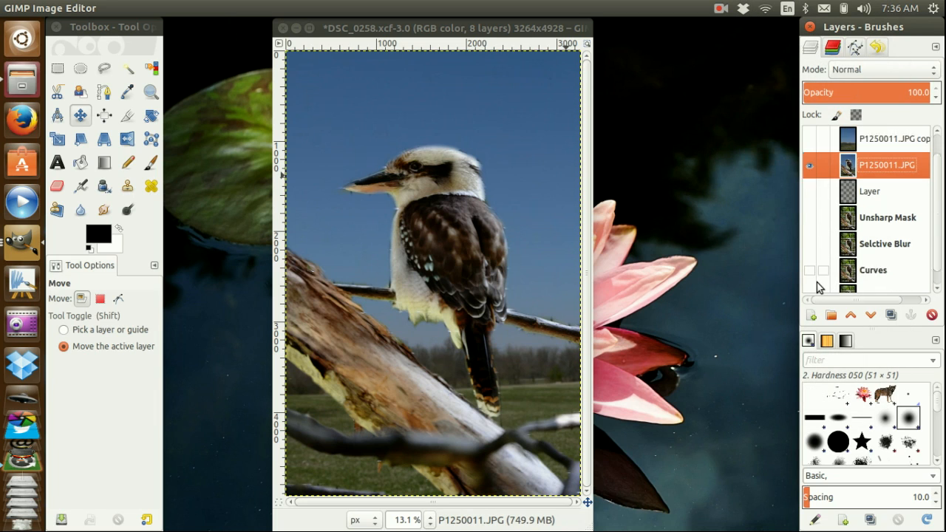
left_click(810, 279)
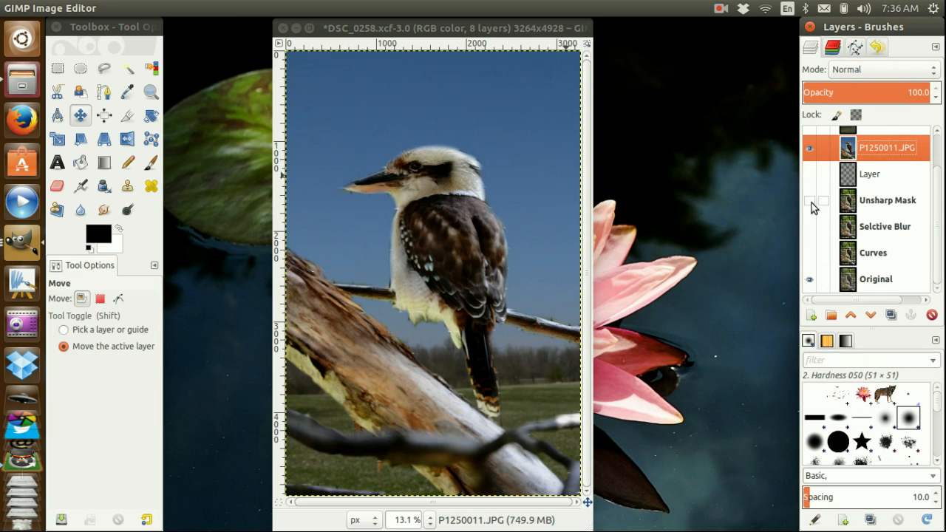
left_click(809, 149)
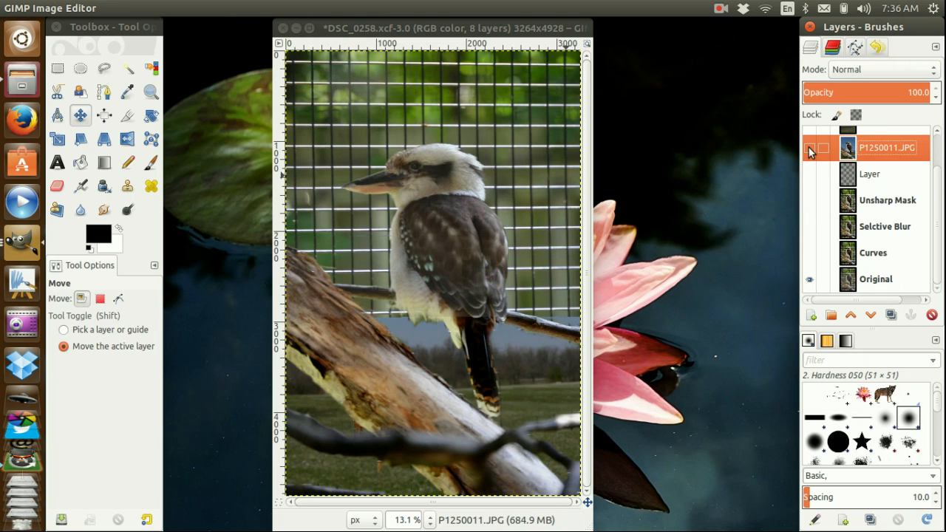
left_click(809, 200)
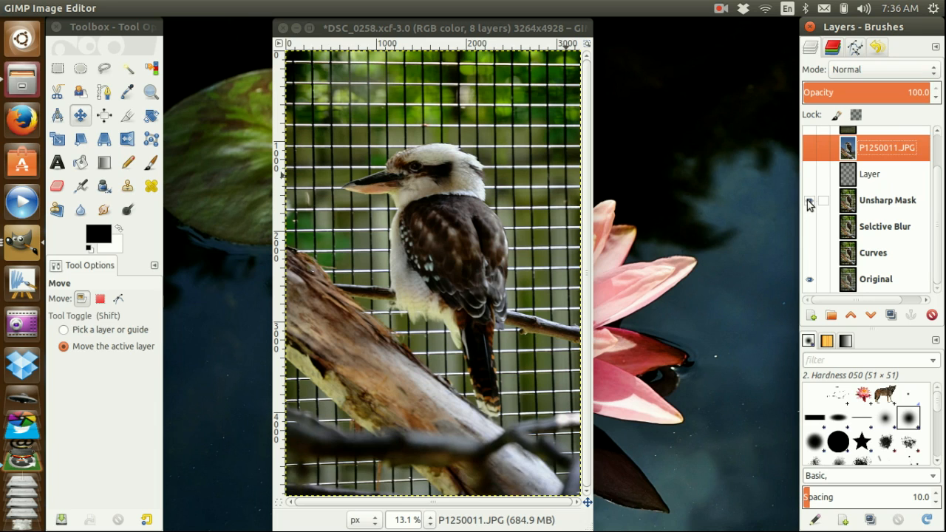
left_click(809, 152)
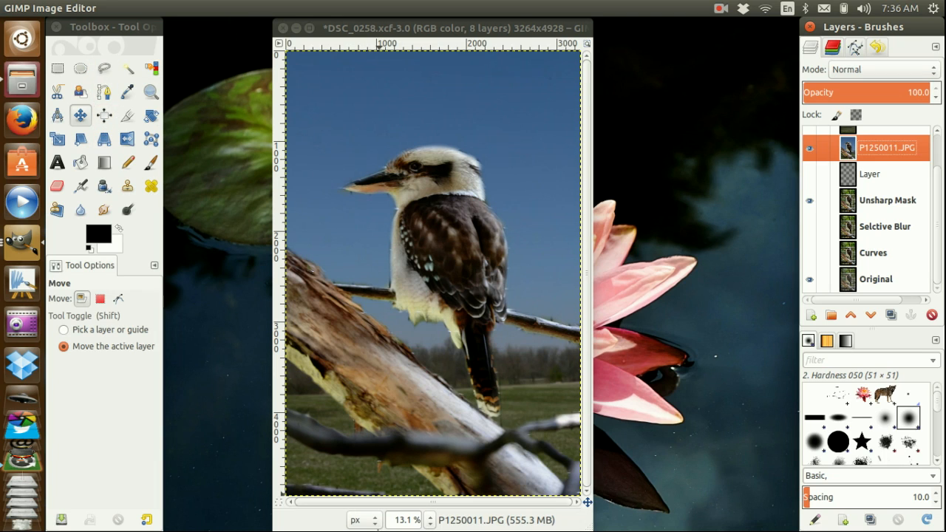
Inspect the merged image at 100% zoom along the branch, the bird's throat and the beak for mask flaws.
triple_click(400, 520)
type("100")
key("Return")
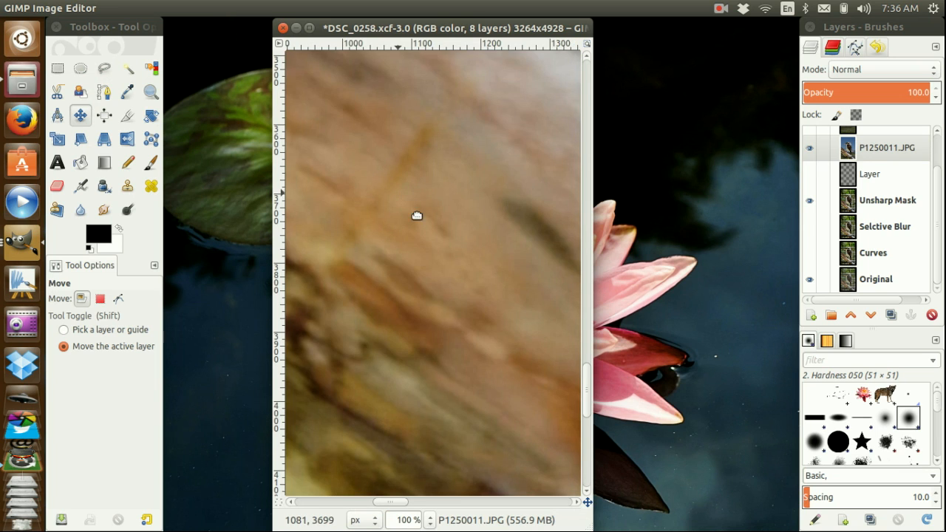
left_click_drag(397, 195, 751, 491)
left_click_drag(421, 252, 774, 367)
left_click_drag(517, 170, 388, 484)
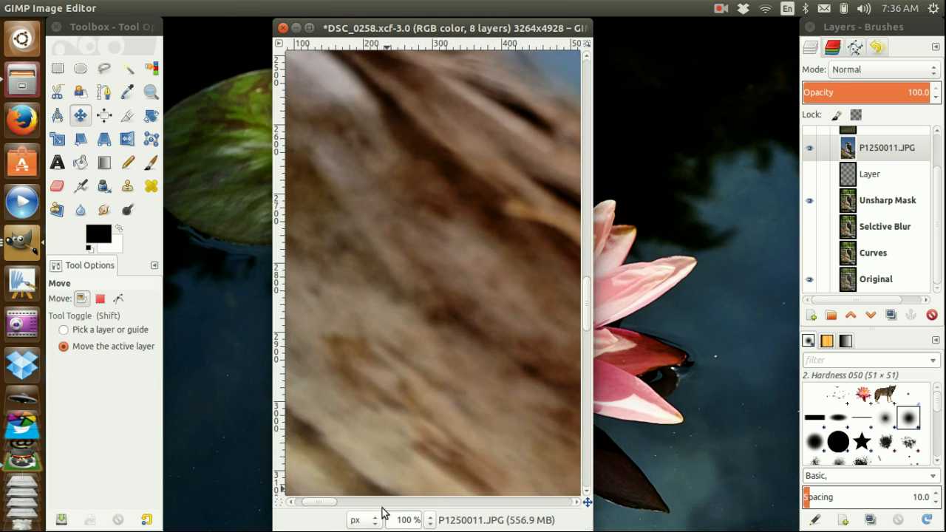
left_click_drag(501, 217, 338, 436)
left_click_drag(561, 249, 335, 349)
left_click_drag(458, 330, 223, 499)
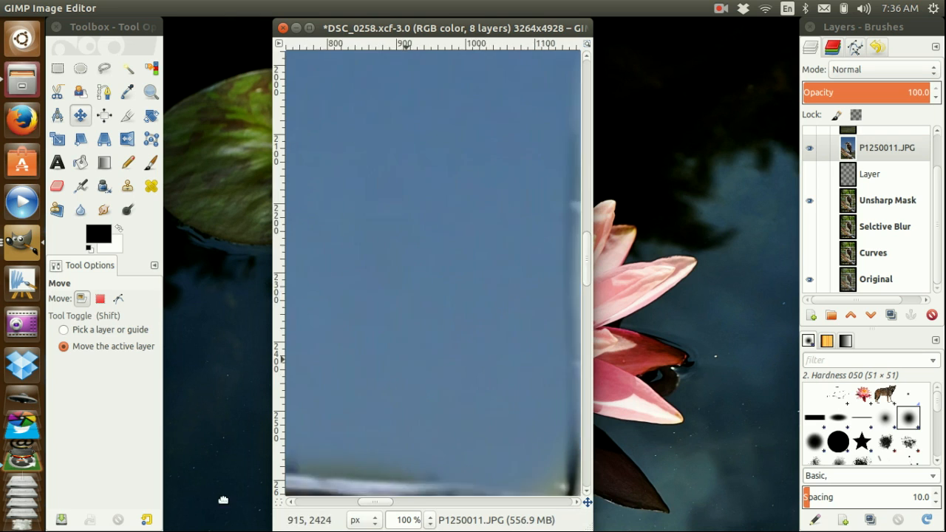
left_click_drag(480, 241, 436, 427)
left_click_drag(473, 310, 479, 416)
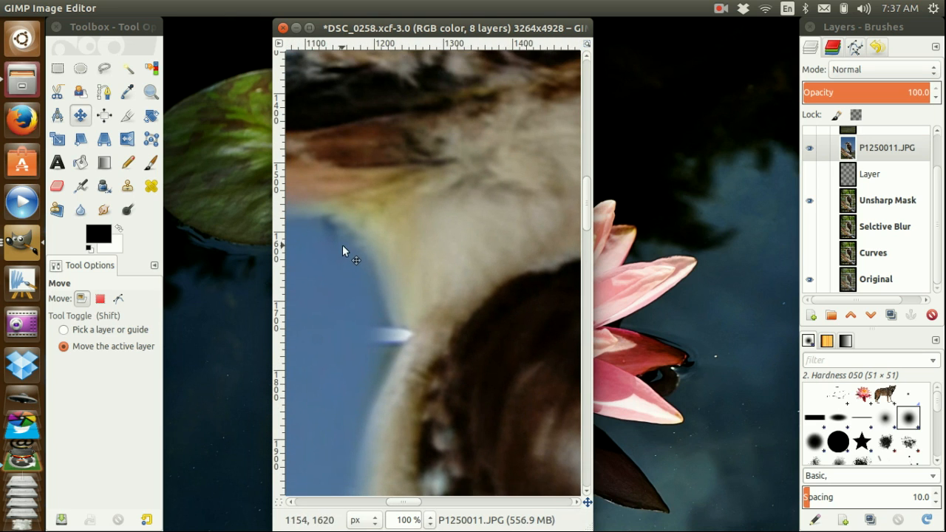
left_click_drag(355, 248, 551, 365)
left_click_drag(397, 328, 523, 299)
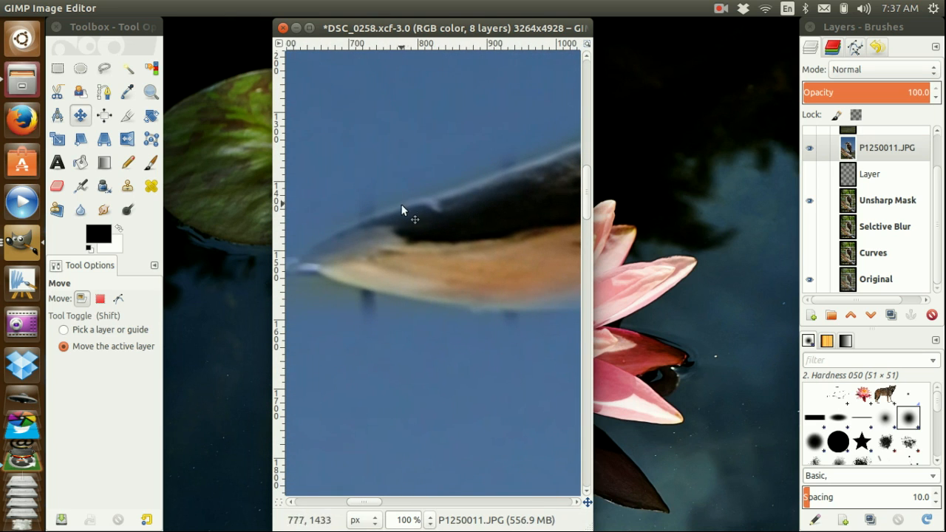
left_click_drag(393, 200, 490, 177)
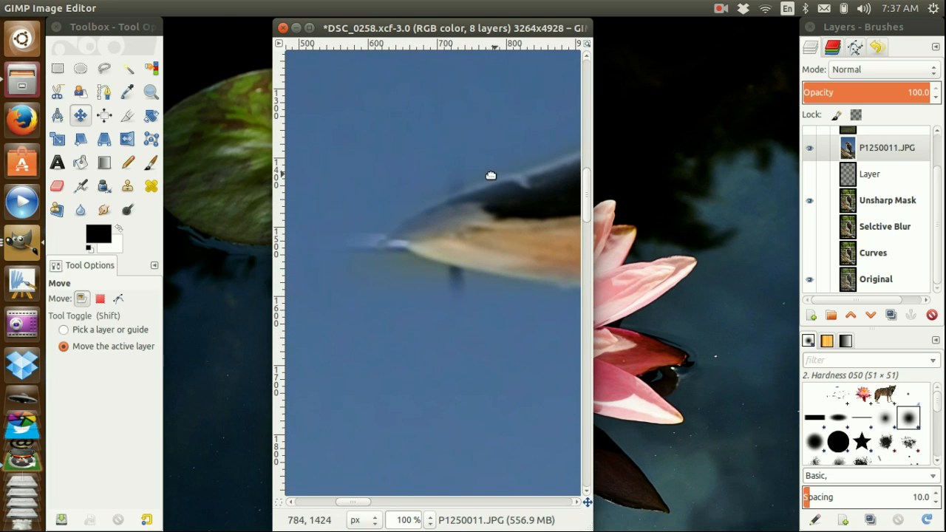
Outline a Free Select selection around the light fringe above the front part of the kookaburra's beak.
left_click(104, 68)
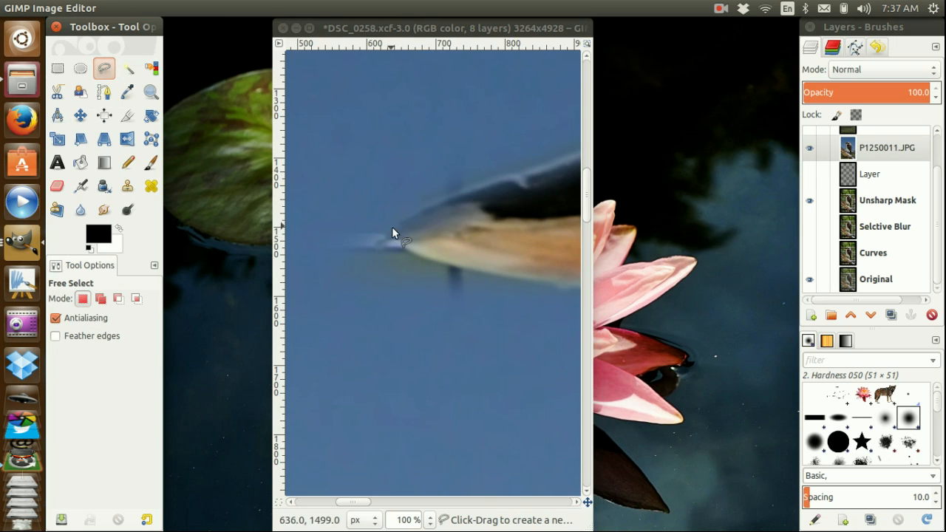
left_click(382, 228)
left_click(441, 200)
left_click(485, 184)
mouse_move(551, 171)
left_mouse_down()
mouse_move(559, 161)
mouse_move(512, 152)
left_mouse_up()
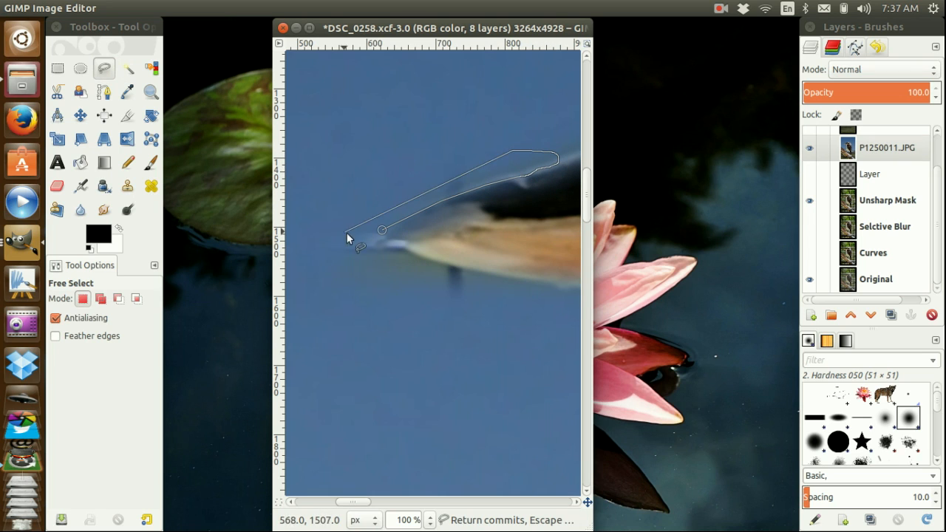
left_click(389, 279)
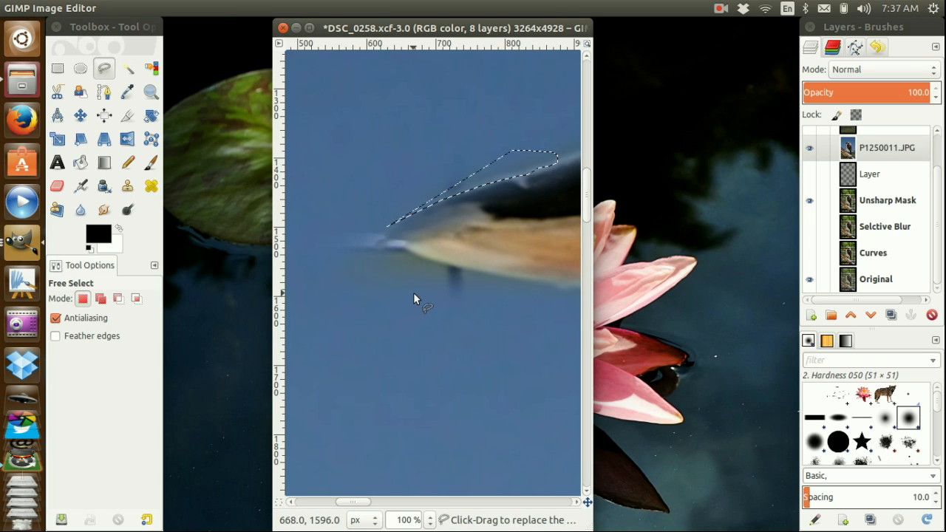
Add the background strip along the rest of the beak's upper edge, toward the head, to the selection.
scroll(300, 283, "right", 5)
key("shift")
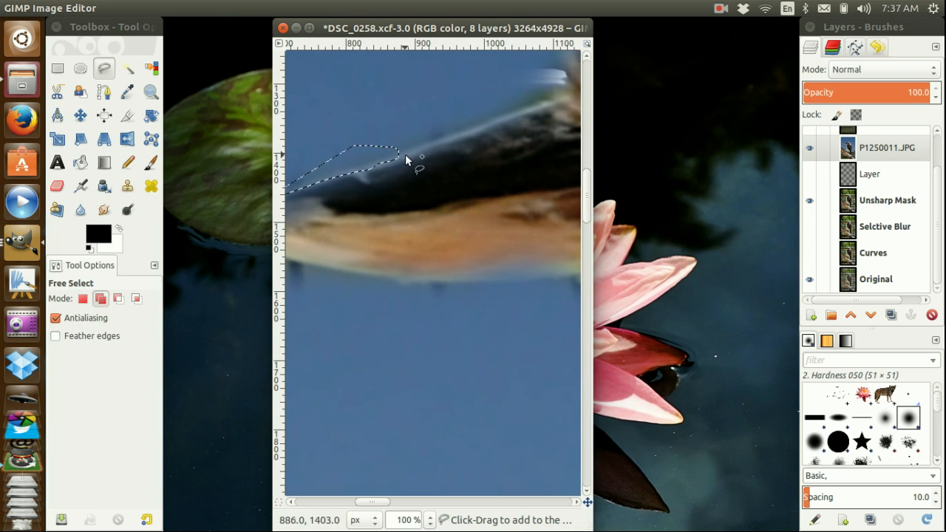
left_click(398, 153)
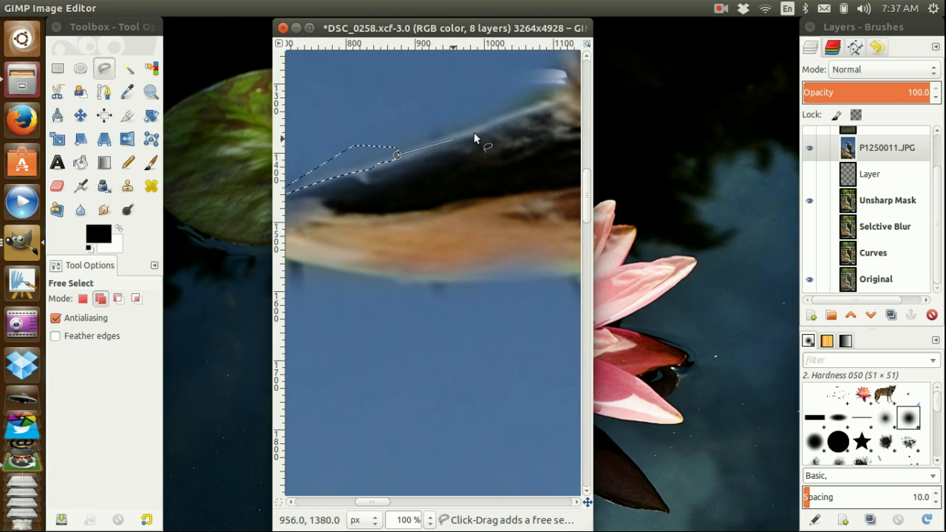
left_click(512, 113)
left_click_drag(512, 78, 410, 77)
left_click(377, 93)
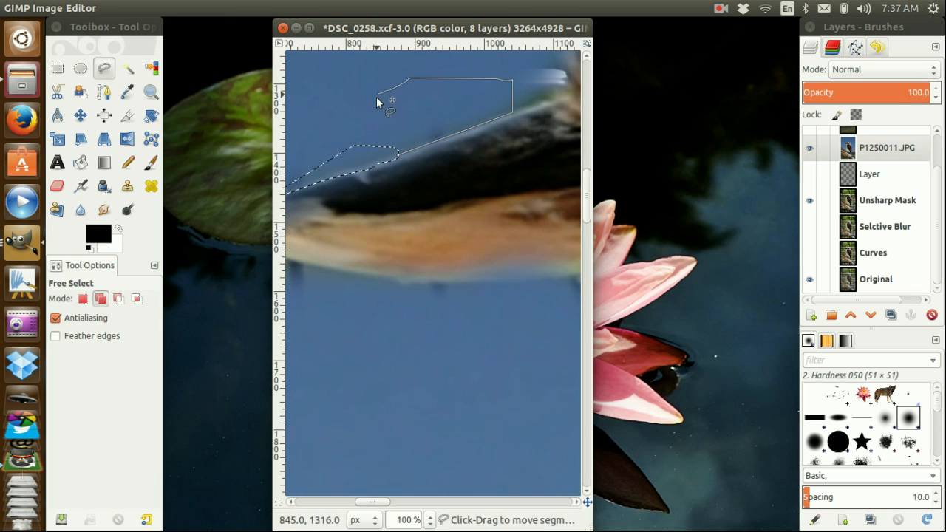
left_click(396, 158)
Review the head, fit the whole image in the window, and toggle the P1250011.JPG layer to compare it with the original cage background.
left_click_drag(429, 379, 332, 443)
left_click_drag(449, 407, 327, 452)
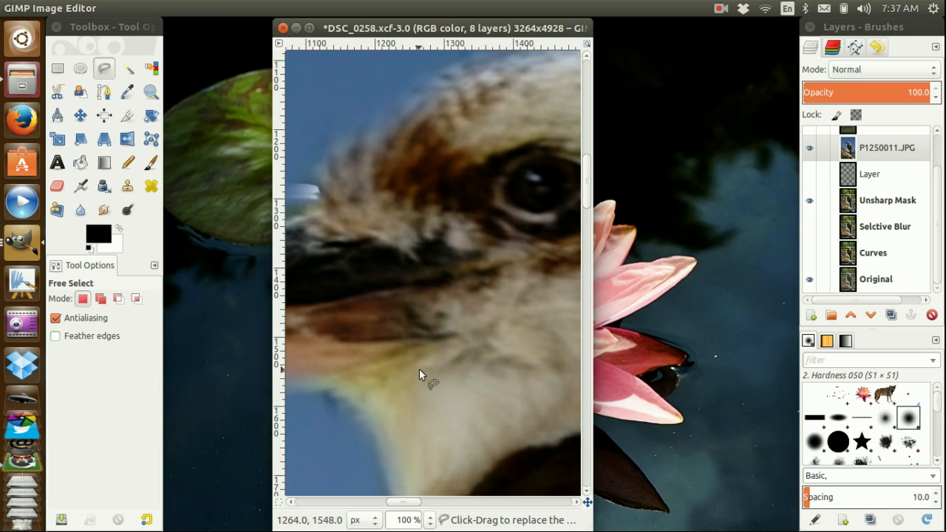
key("ctrl+shift+j")
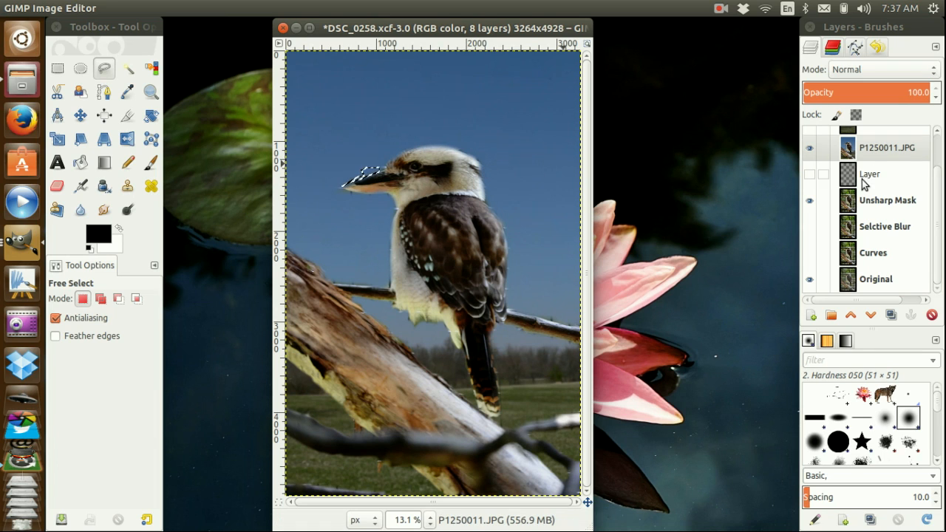
left_click(813, 152)
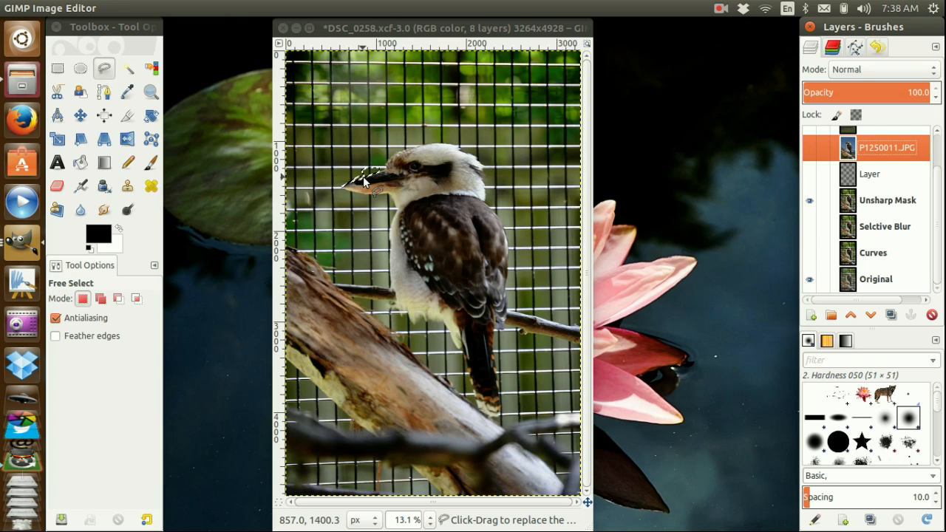
left_click(808, 148)
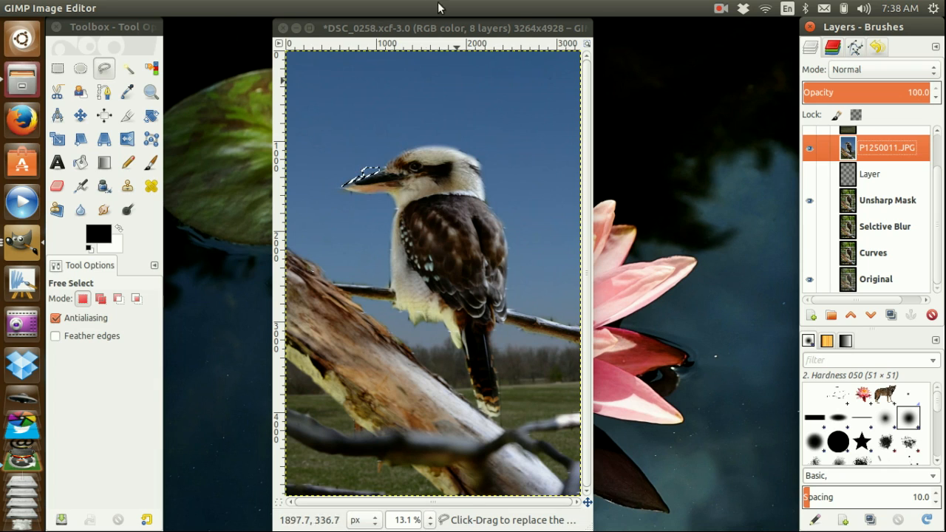
left_click(720, 12)
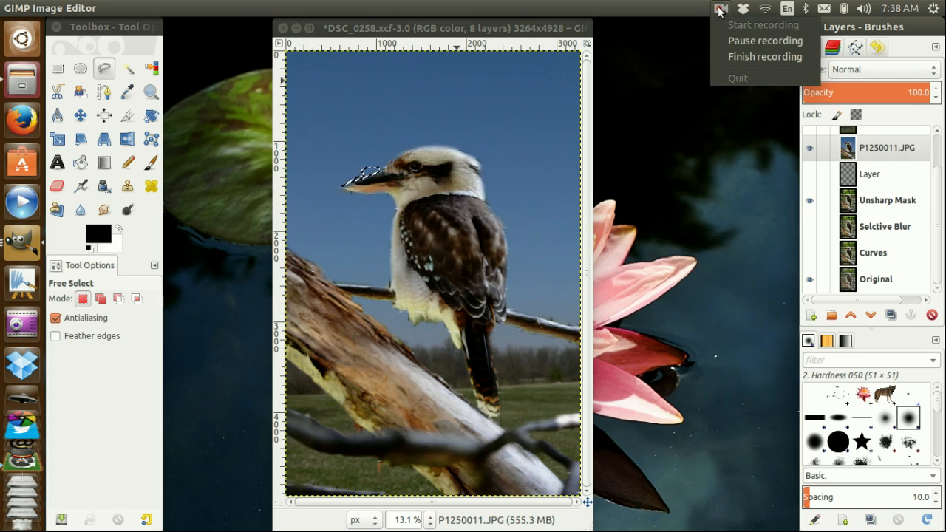